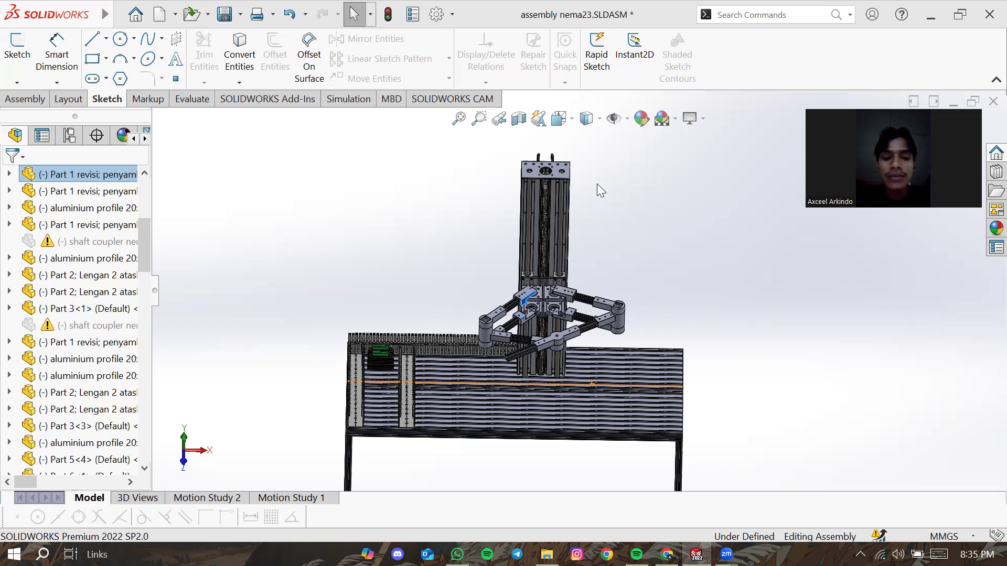
pyautogui.press('XF86AudioRaiseVolume')
pyautogui.press('XF86AudioRaiseVolume')
pyautogui.press('XF86AudioRaiseVolume')
pyautogui.press('XF86AudioRaiseVolume')
pyautogui.press('XF86AudioRaiseVolume')
# Step: Examine the linkage arm and its brackets on the vertical Z-axis column from the front, edge-on and from above
pyautogui.scroll(-1, 536, 248)
pyautogui.scroll(-2, 457, 260)
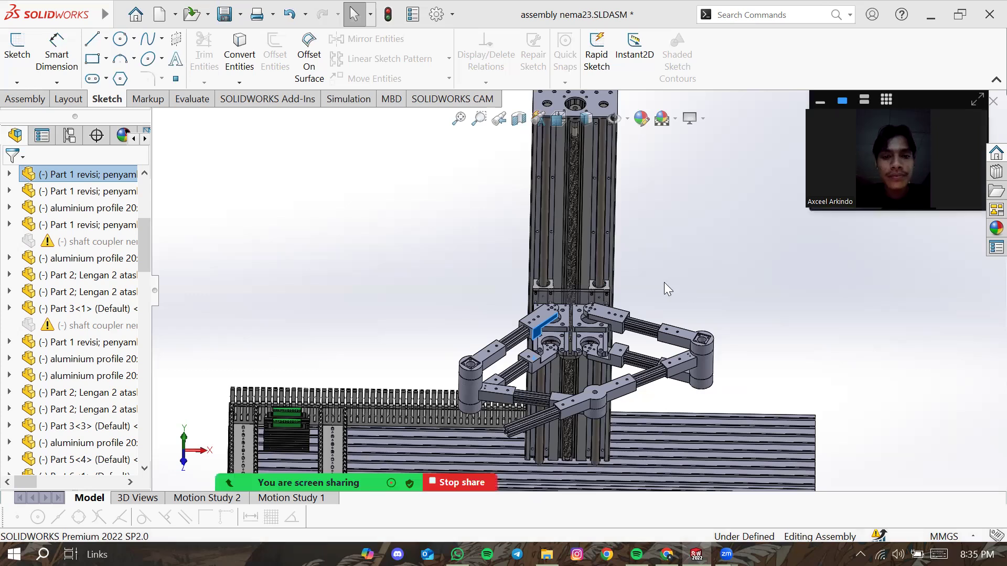
pyautogui.moveTo(659, 283); pyautogui.dragTo(670, 279, button='middle')
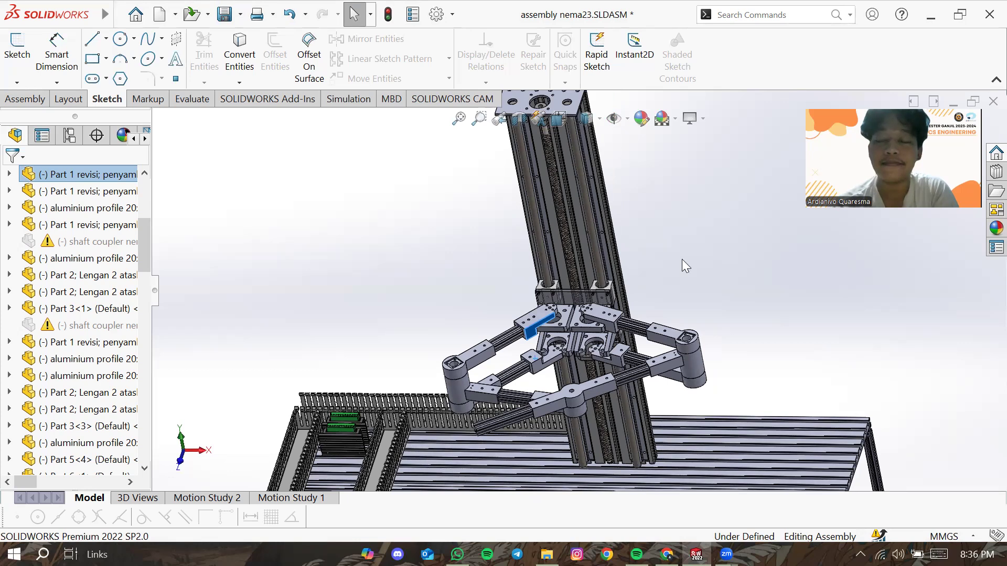
pyautogui.moveTo(710, 350); pyautogui.dragTo(734, 260, button='middle')
pyautogui.scroll(-3, 551, 373)
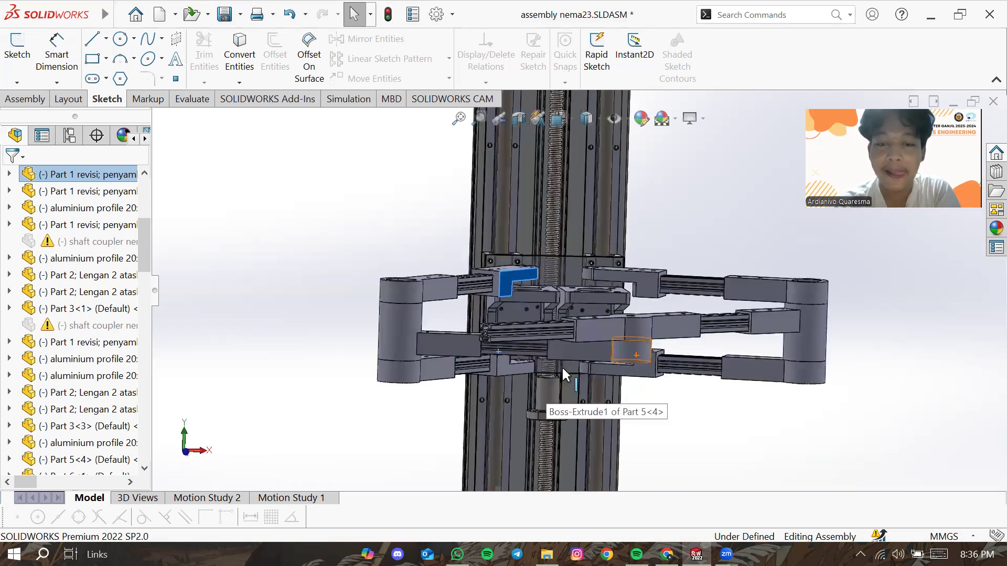
pyautogui.moveTo(557, 358); pyautogui.dragTo(552, 361, button='middle')
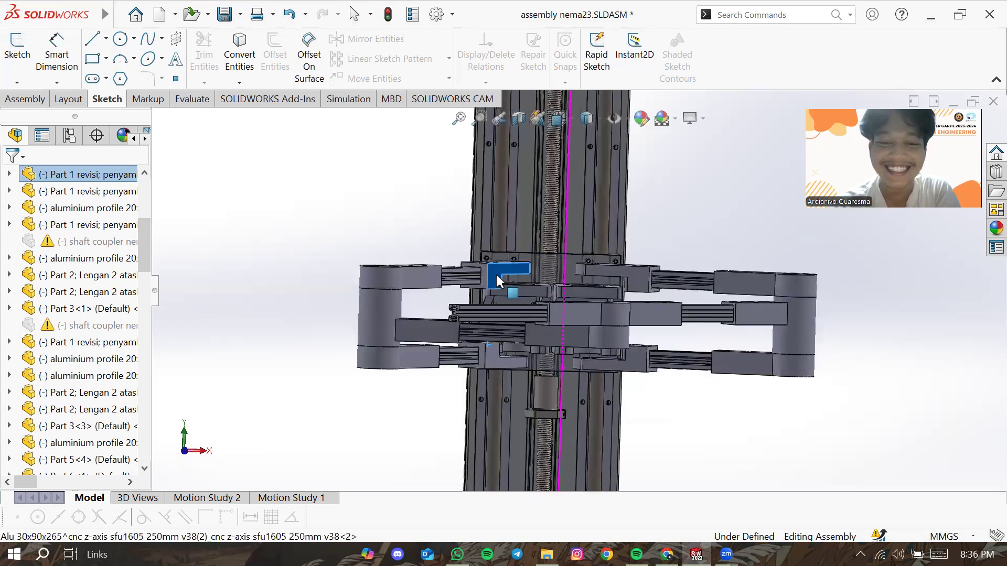
pyautogui.moveTo(497, 278); pyautogui.dragTo(495, 282)
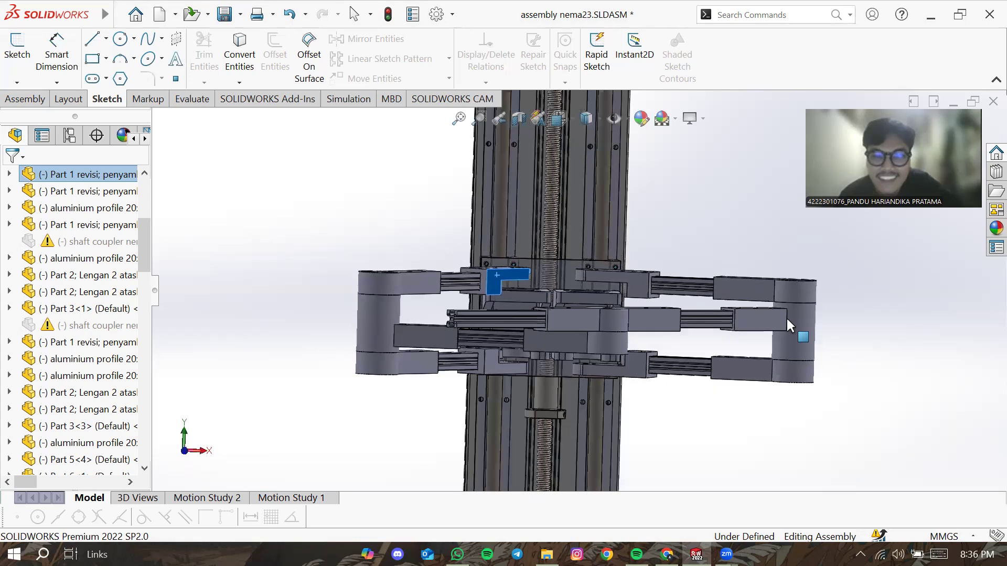
pyautogui.scroll(2, 652, 192)
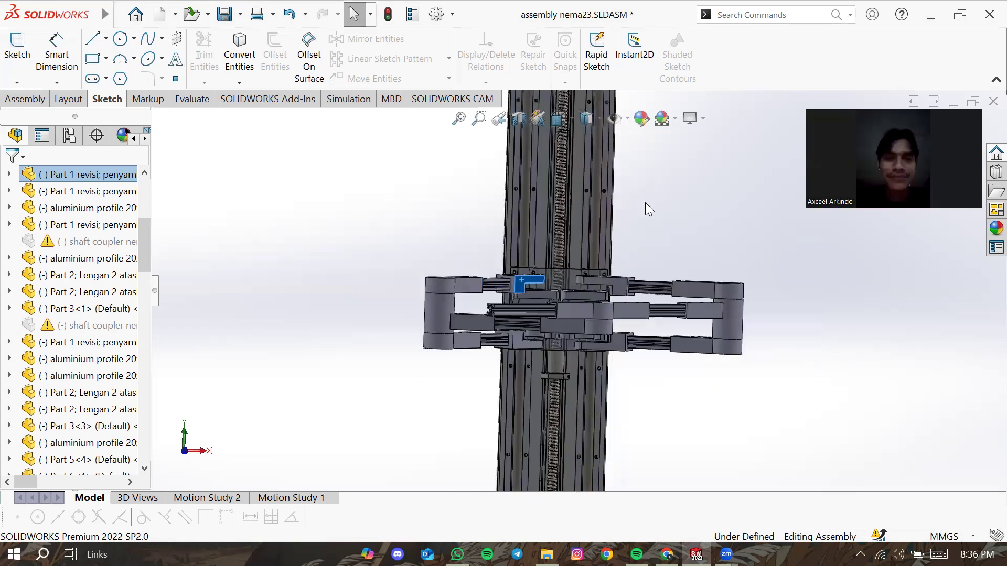
pyautogui.press('z')
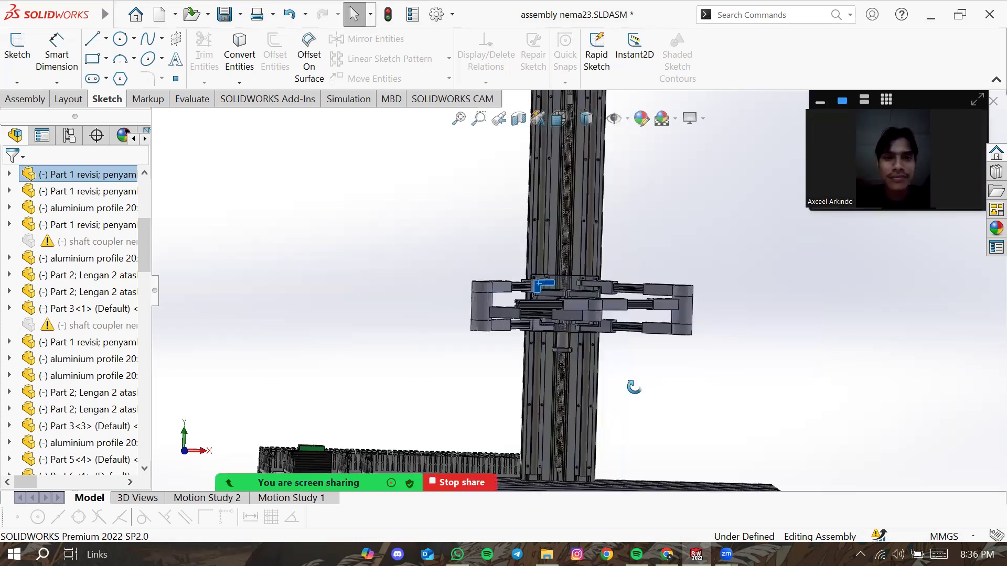
pyautogui.moveTo(634, 390)
pyautogui.mouseDown(button='middle')
pyautogui.moveTo(645, 385)
pyautogui.moveTo(636, 380)
pyautogui.moveTo(633, 404)
pyautogui.mouseUp(button='middle')
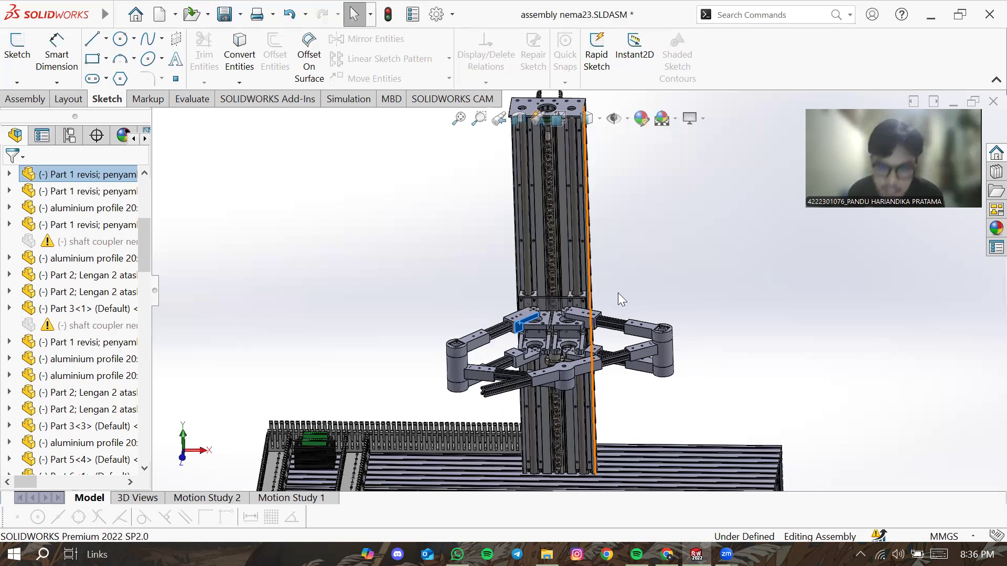
pyautogui.moveTo(638, 314); pyautogui.dragTo(666, 371, button='middle')
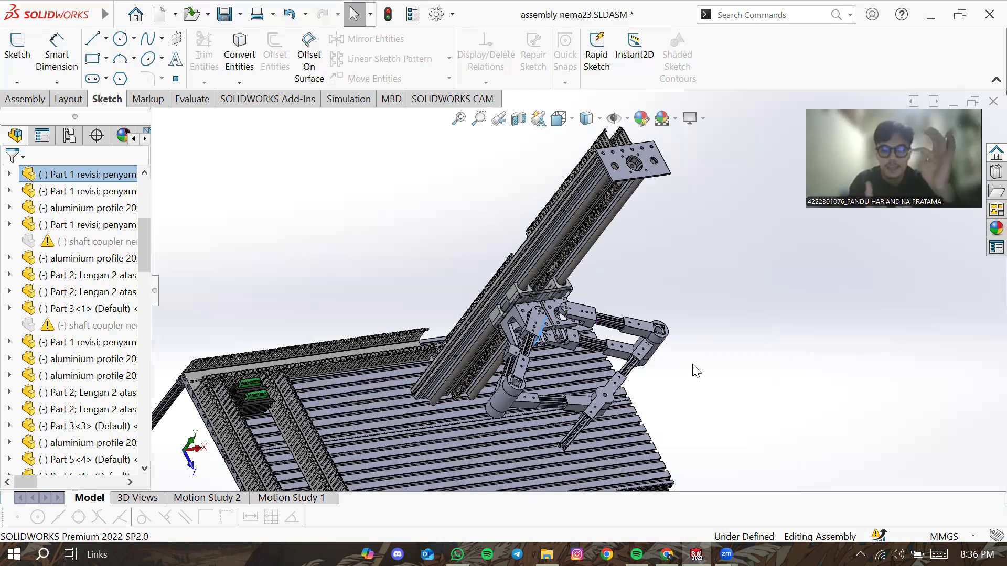
pyautogui.moveTo(679, 372); pyautogui.dragTo(676, 373, button='middle')
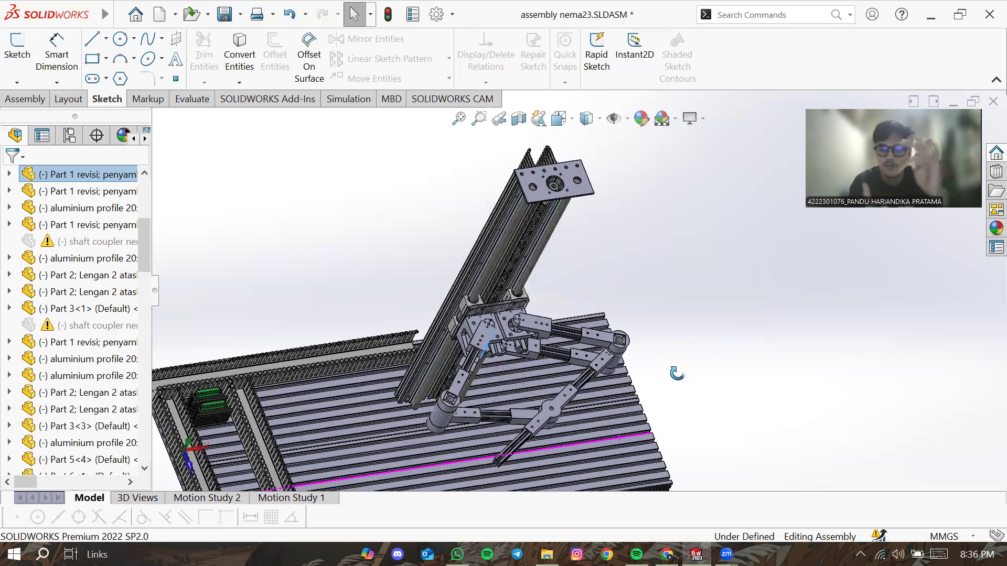
# Step: Move the linkage arm's Part 6 joint slightly outward over the table to test the arm's motion
pyautogui.click(560, 424)
pyautogui.moveTo(563, 430); pyautogui.dragTo(571, 442)
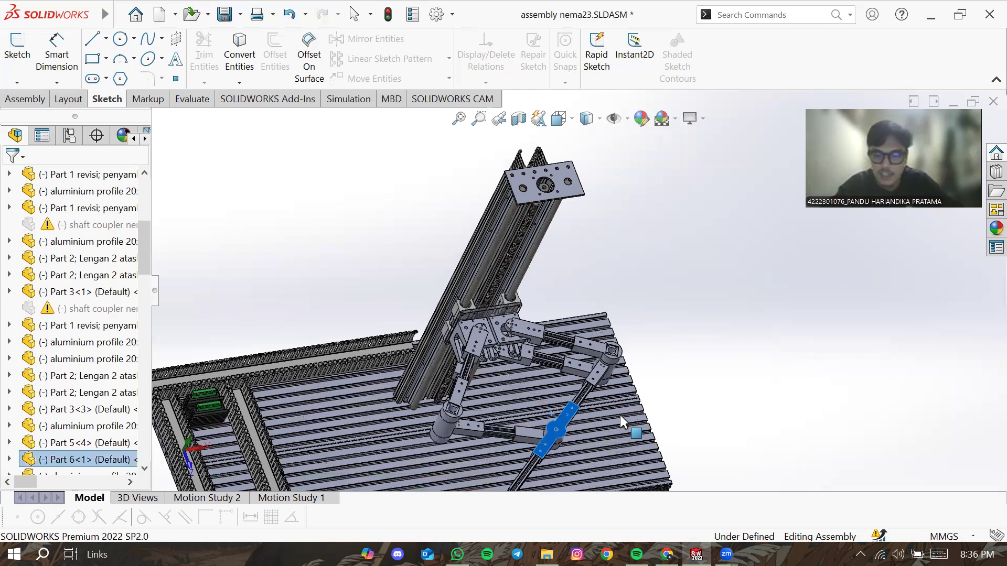
pyautogui.click(680, 403)
pyautogui.moveTo(681, 402); pyautogui.dragTo(641, 361, button='middle')
pyautogui.scroll(3, 641, 361)
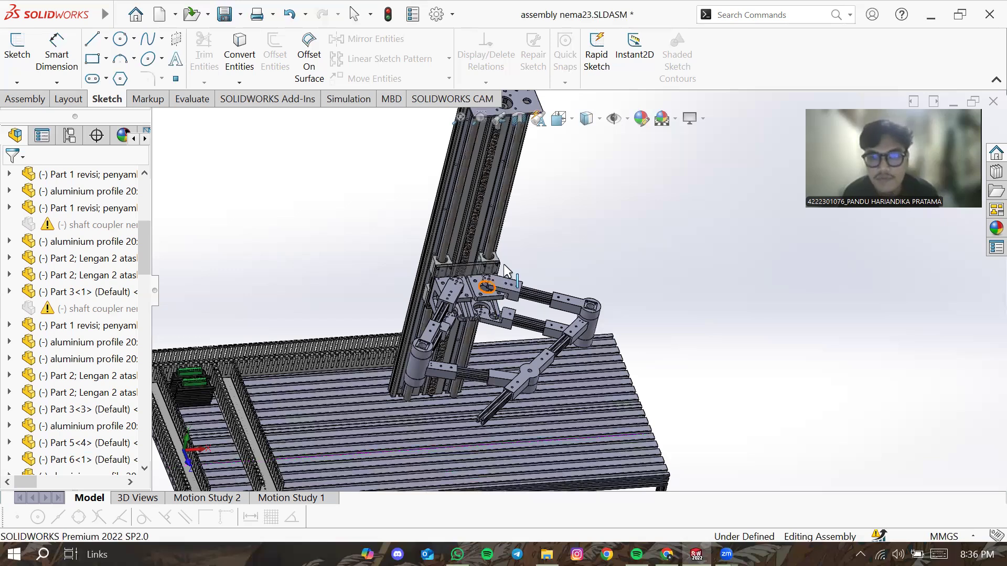
pyautogui.press('Escape')
# Step: Inspect the linkage arm's position relative to the column and table, close up and with the whole frame in view
pyautogui.scroll(-1, 488, 262)
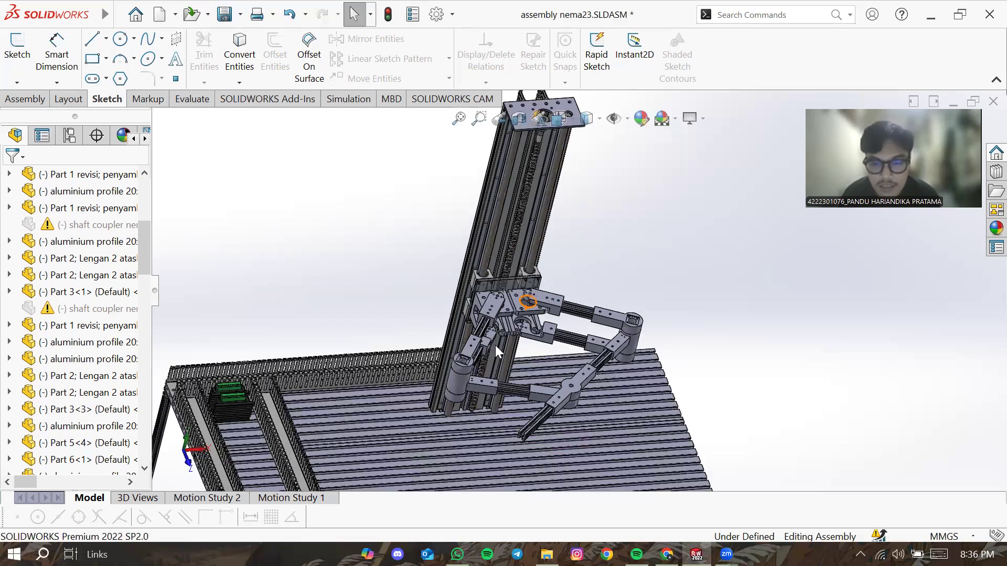
pyautogui.scroll(1, 714, 396)
pyautogui.moveTo(715, 396); pyautogui.dragTo(694, 297, button='middle')
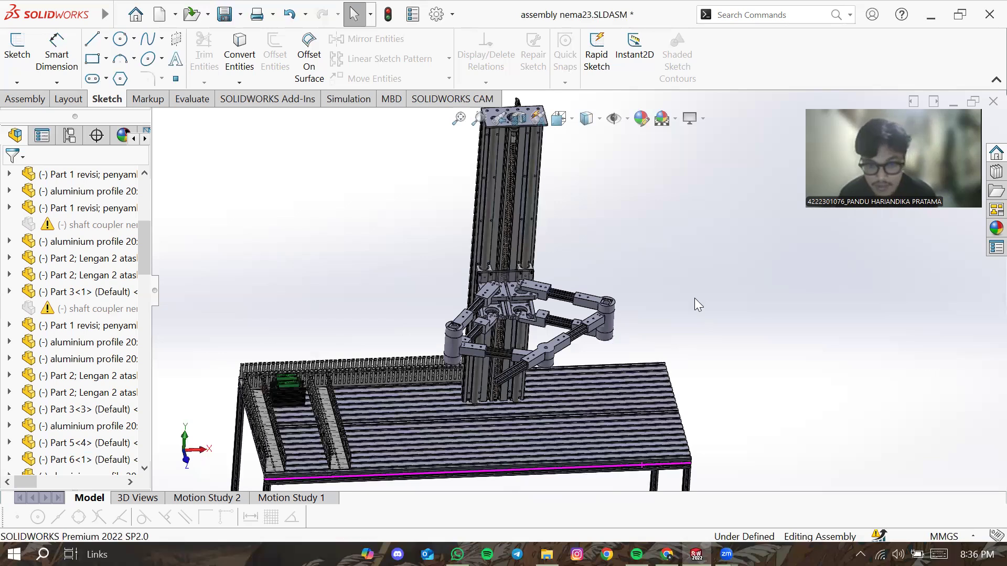
pyautogui.moveTo(555, 338); pyautogui.dragTo(583, 367, button='middle')
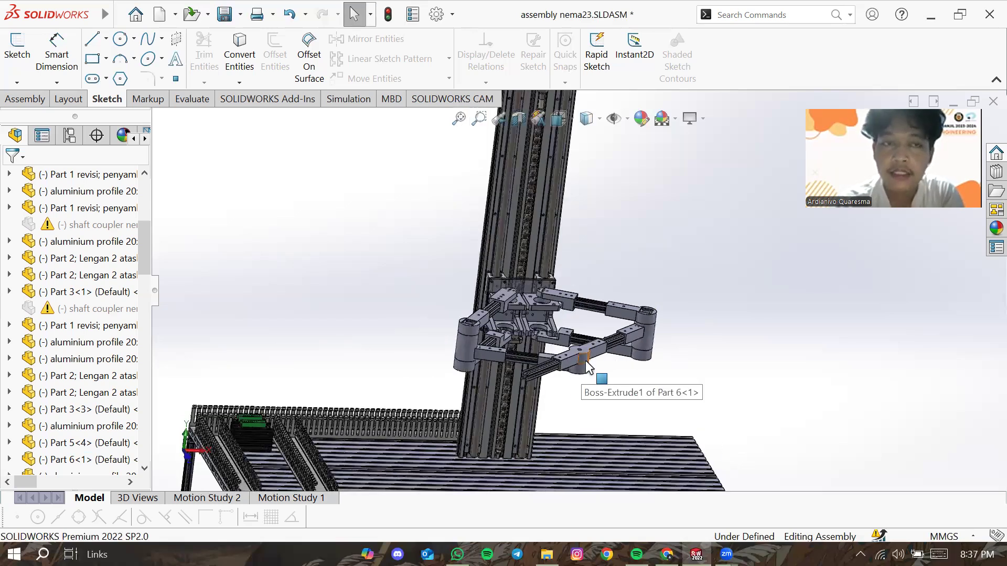
pyautogui.scroll(-2, 587, 368)
pyautogui.moveTo(588, 367); pyautogui.dragTo(596, 332, button='middle')
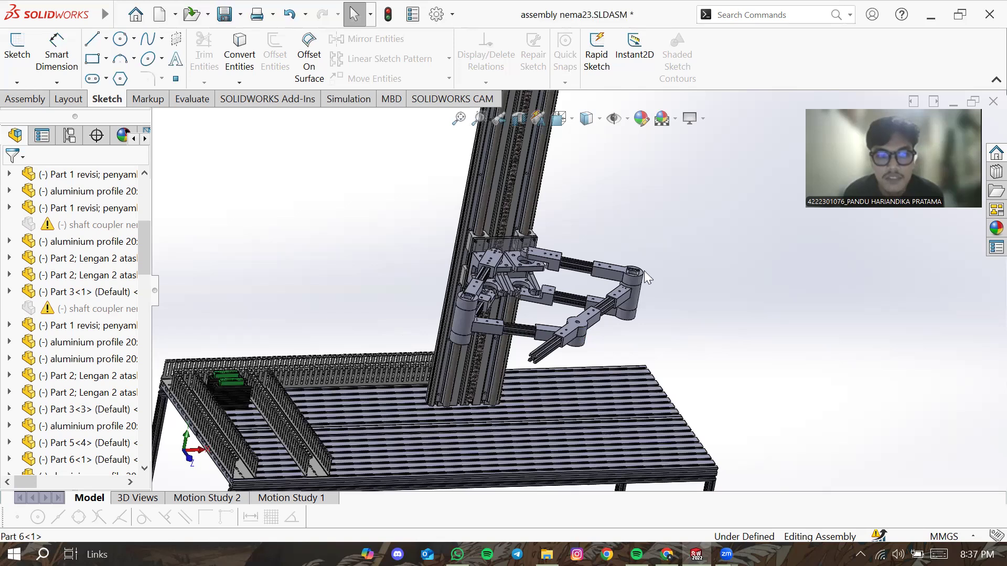
pyautogui.scroll(2, 593, 198)
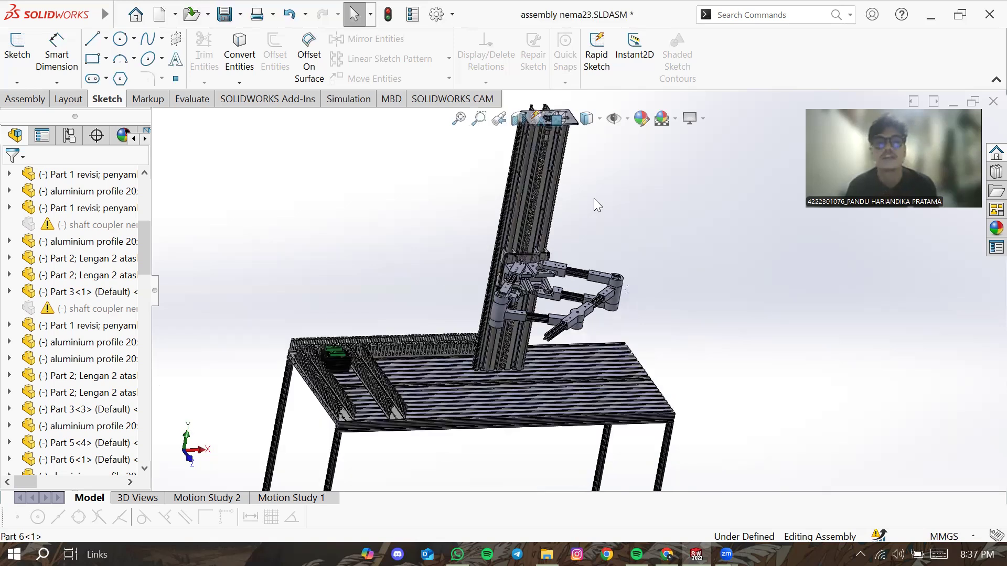
pyautogui.scroll(1, 594, 198)
pyautogui.scroll(-1, 590, 204)
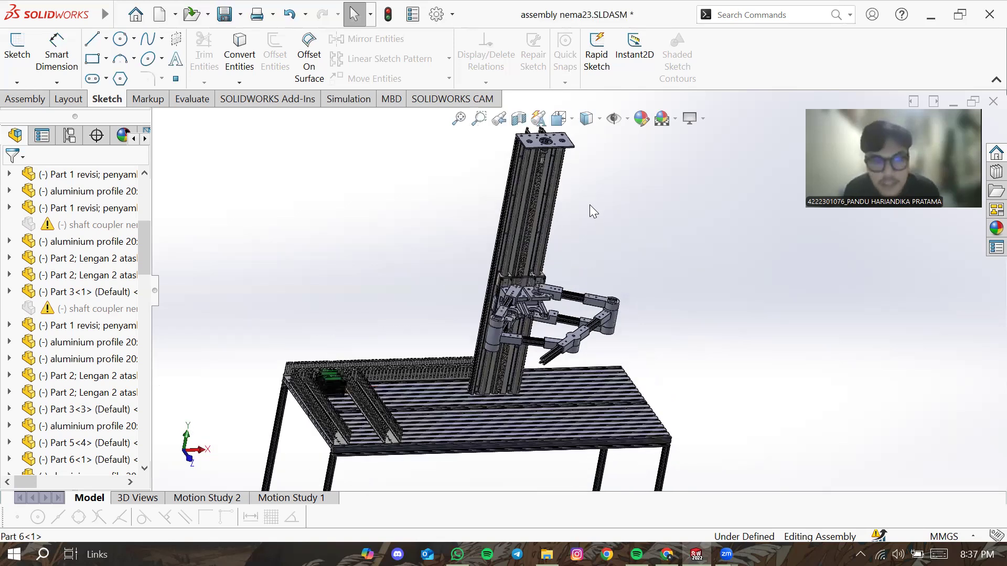
pyautogui.moveTo(621, 326); pyautogui.dragTo(560, 285, button='middle')
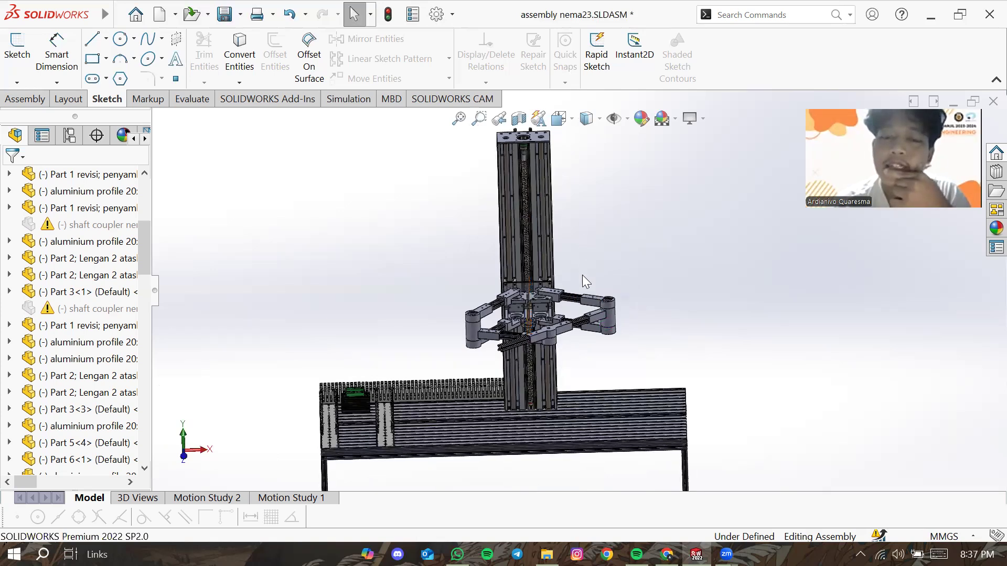
pyautogui.moveTo(576, 288); pyautogui.dragTo(596, 328, button='middle')
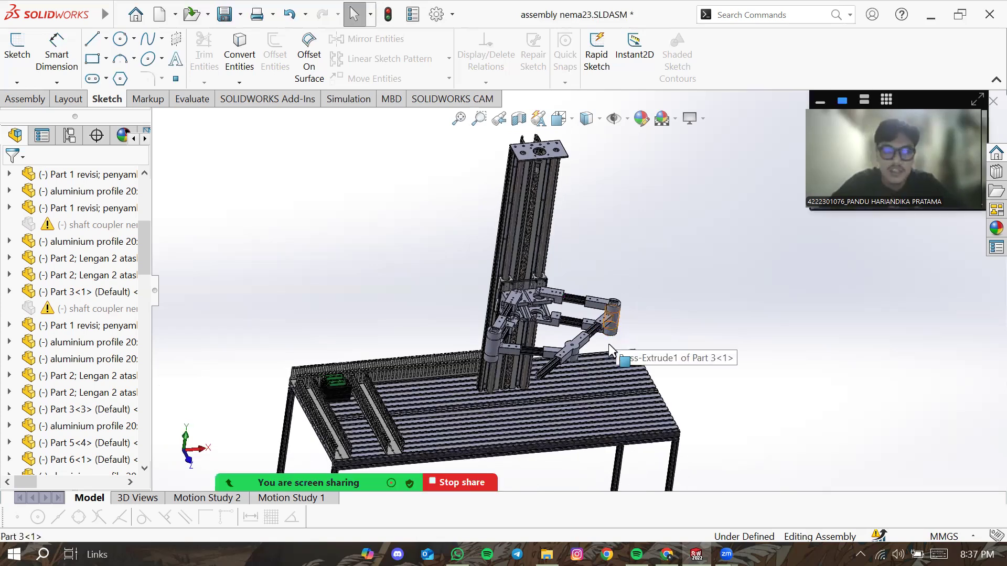
# Step: Swing the linkage arm sideways over the table, and pull its Part 6 joint back toward the column's centre
pyautogui.click(608, 344)
pyautogui.moveTo(592, 350); pyautogui.dragTo(626, 343)
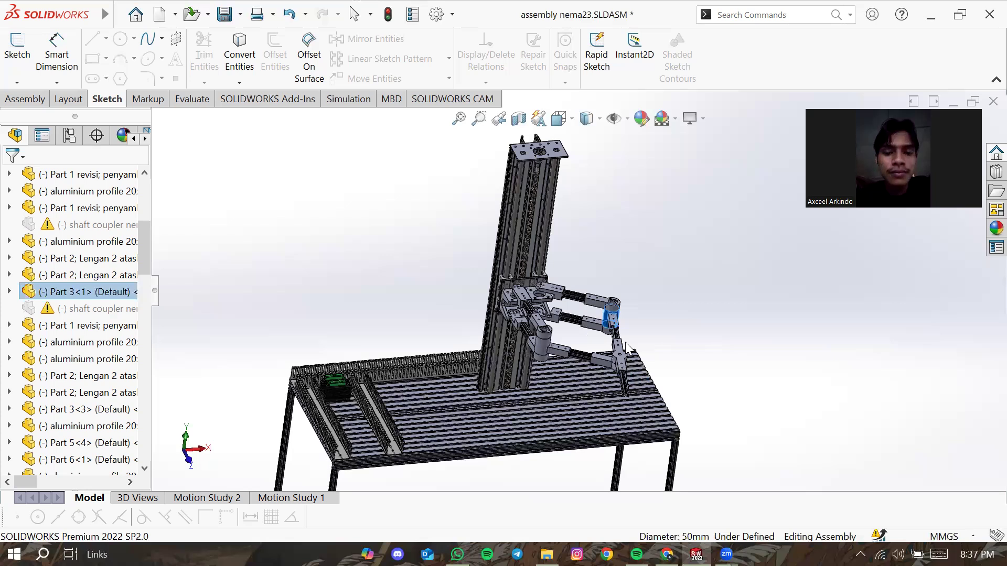
pyautogui.scroll(-2, 627, 354)
pyautogui.scroll(-2, 627, 357)
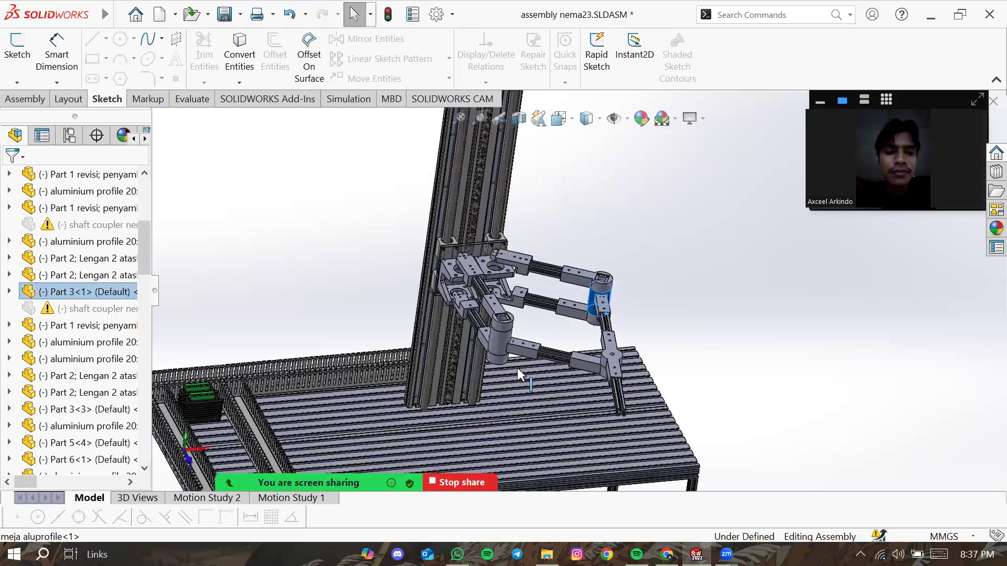
pyautogui.moveTo(517, 367); pyautogui.dragTo(522, 372, button='middle')
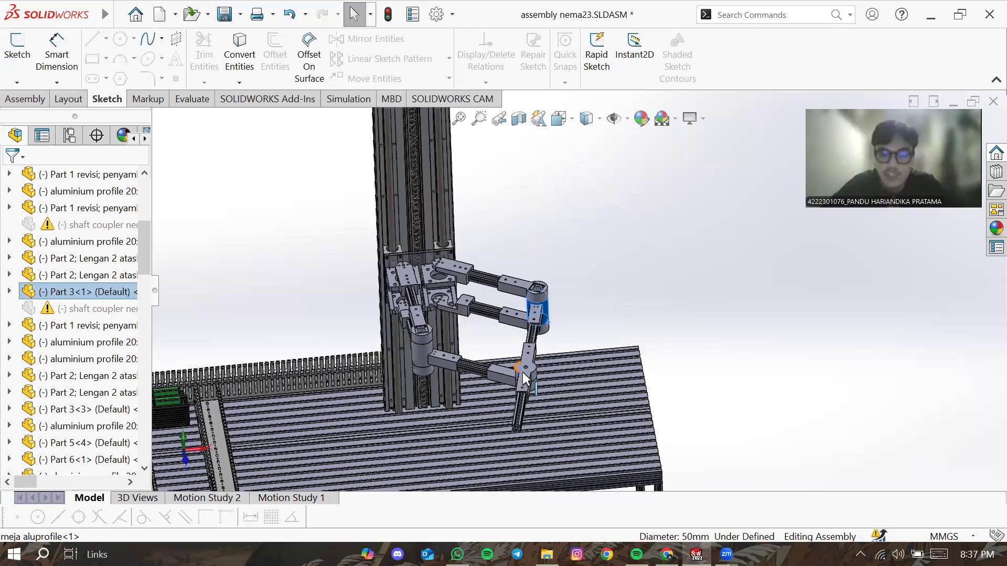
pyautogui.click(479, 385)
pyautogui.moveTo(448, 387); pyautogui.dragTo(560, 252)
# Step: Review the complete machine from several angles, checking the linkage arm, Z-axis column and aluminium profile table
pyautogui.moveTo(557, 243); pyautogui.dragTo(580, 387, button='middle')
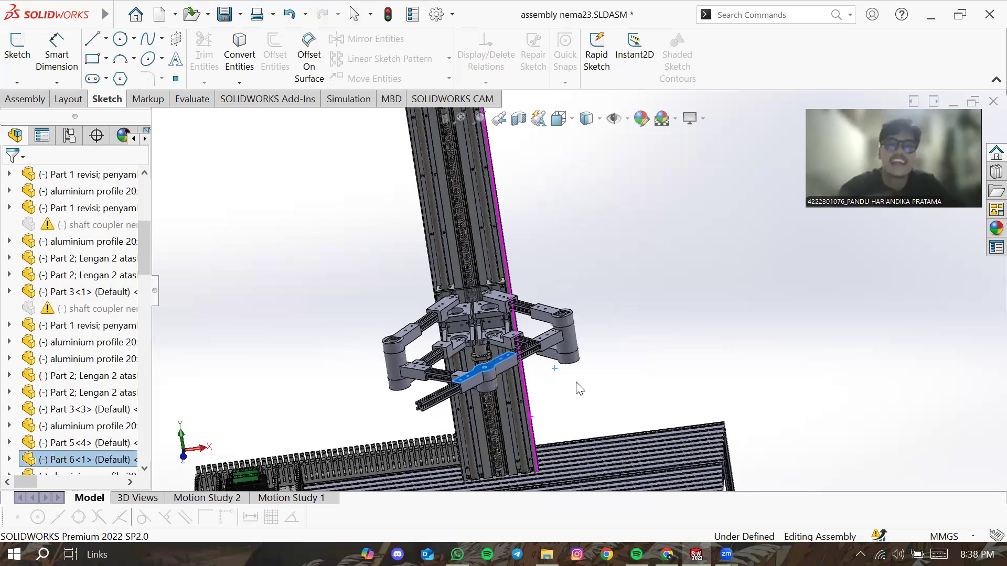
pyautogui.scroll(3, 562, 287)
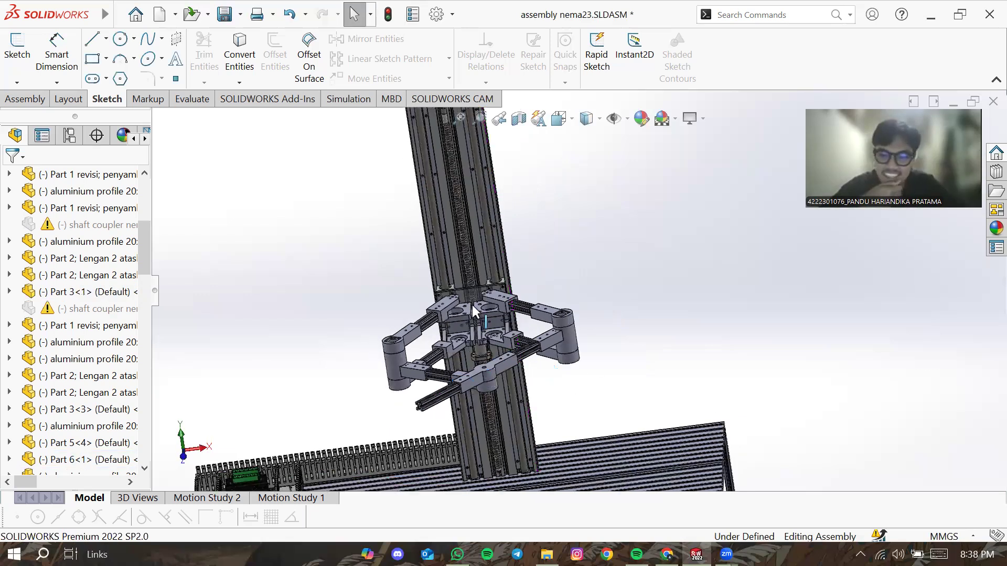
pyautogui.scroll(2, 557, 292)
pyautogui.scroll(-3, 513, 316)
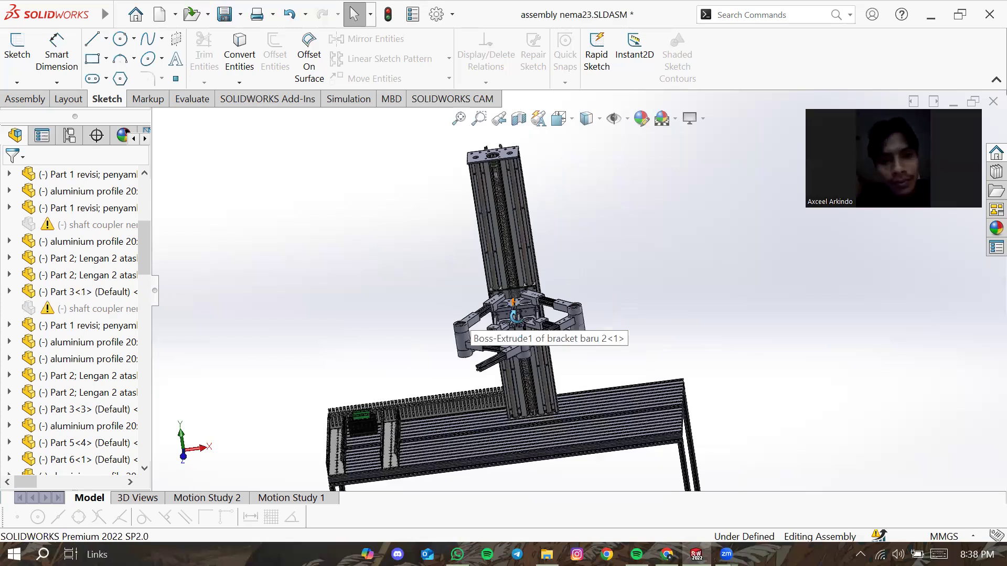
pyautogui.moveTo(551, 362); pyautogui.dragTo(579, 341, button='middle')
pyautogui.click(603, 403)
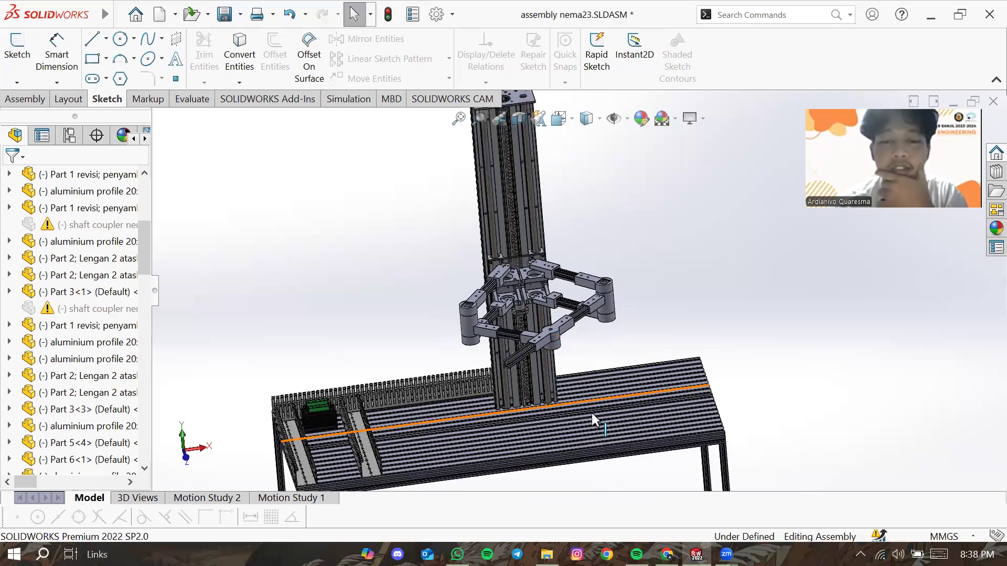
pyautogui.click(544, 246)
pyautogui.click(559, 225)
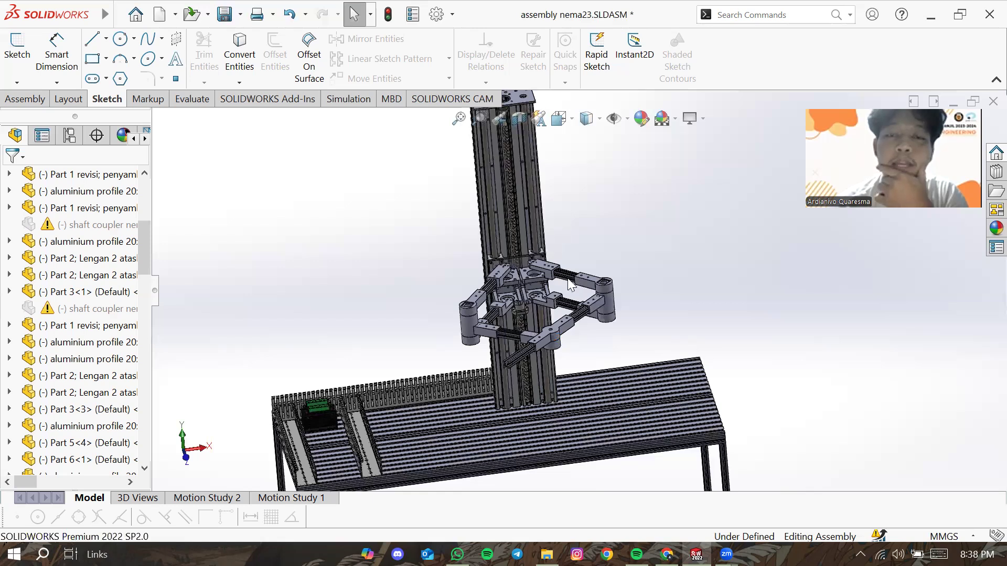
pyautogui.scroll(1, 567, 292)
pyautogui.scroll(-1, 569, 294)
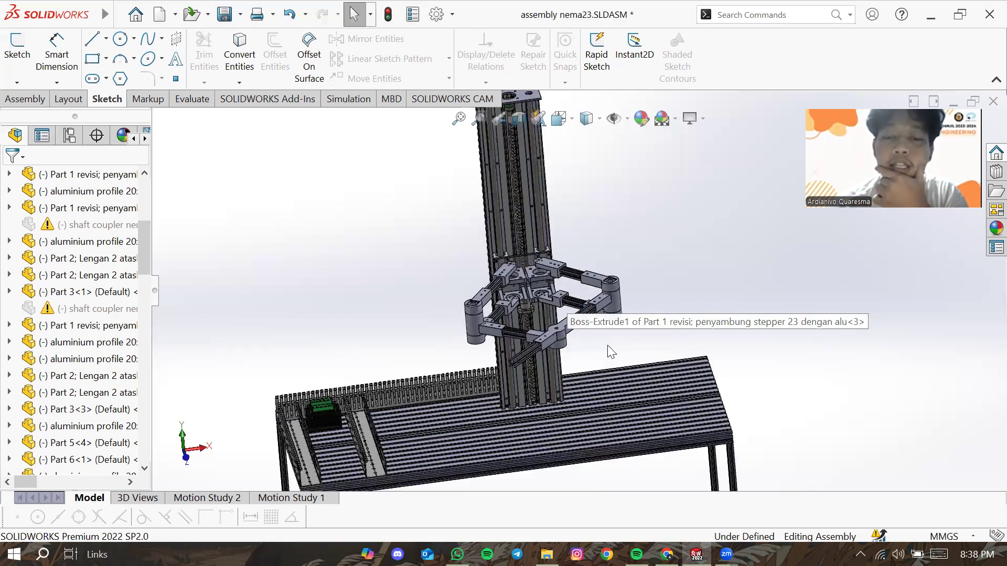
pyautogui.moveTo(609, 346); pyautogui.dragTo(604, 333, button='middle')
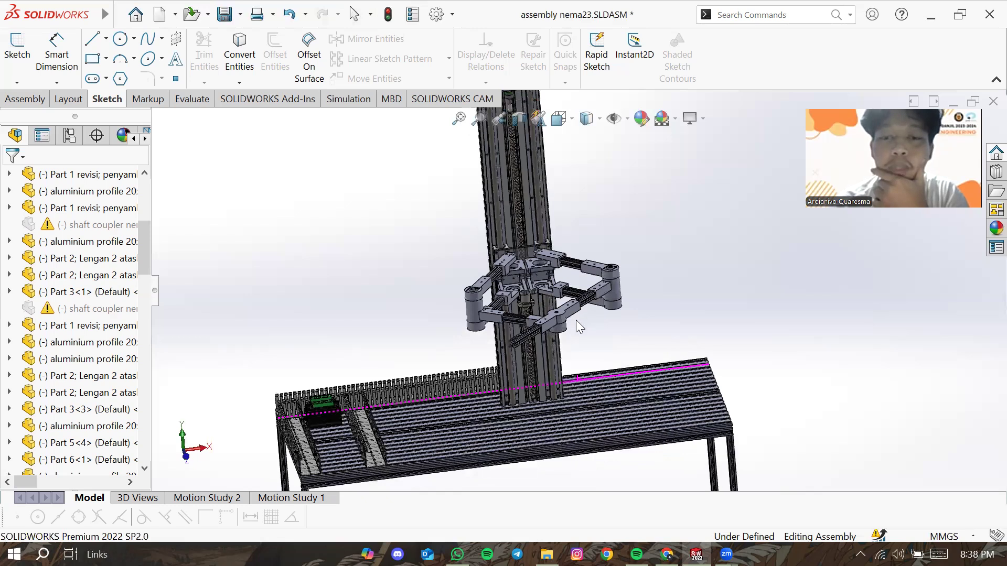
pyautogui.press('Escape')
pyautogui.moveTo(584, 347); pyautogui.dragTo(595, 354, button='middle')
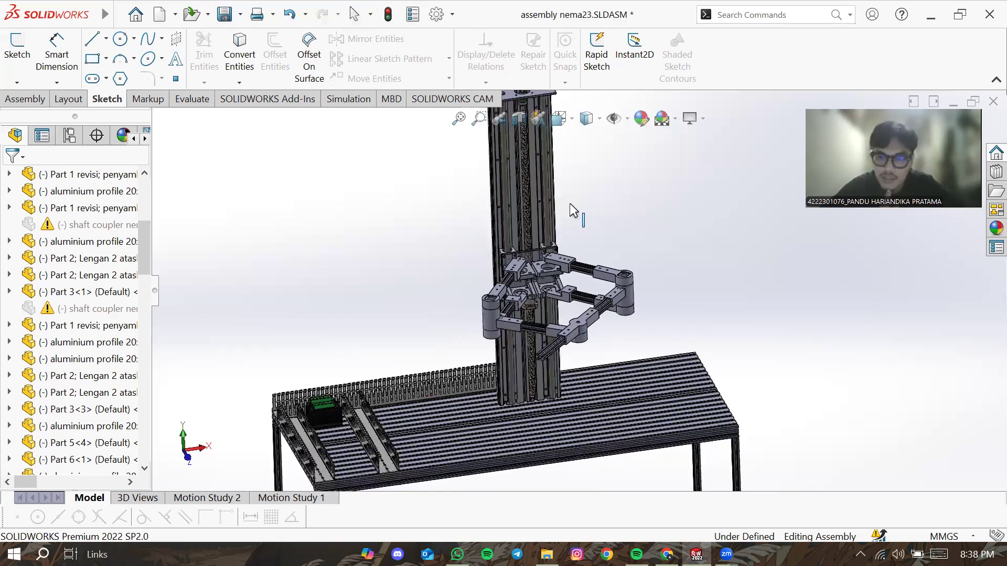
pyautogui.scroll(3, 570, 205)
pyautogui.scroll(-1, 539, 138)
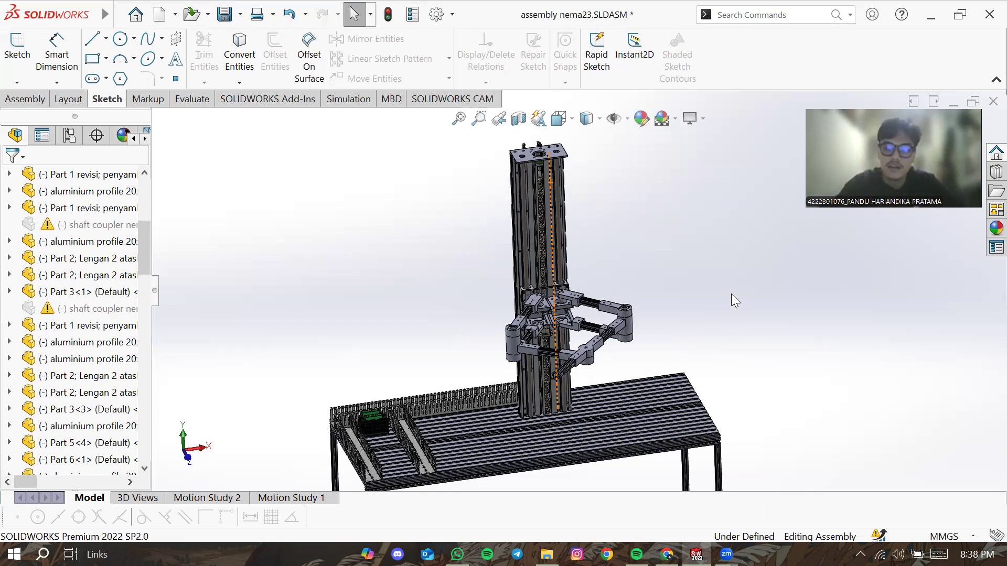
pyautogui.moveTo(662, 322); pyautogui.dragTo(712, 324, button='middle')
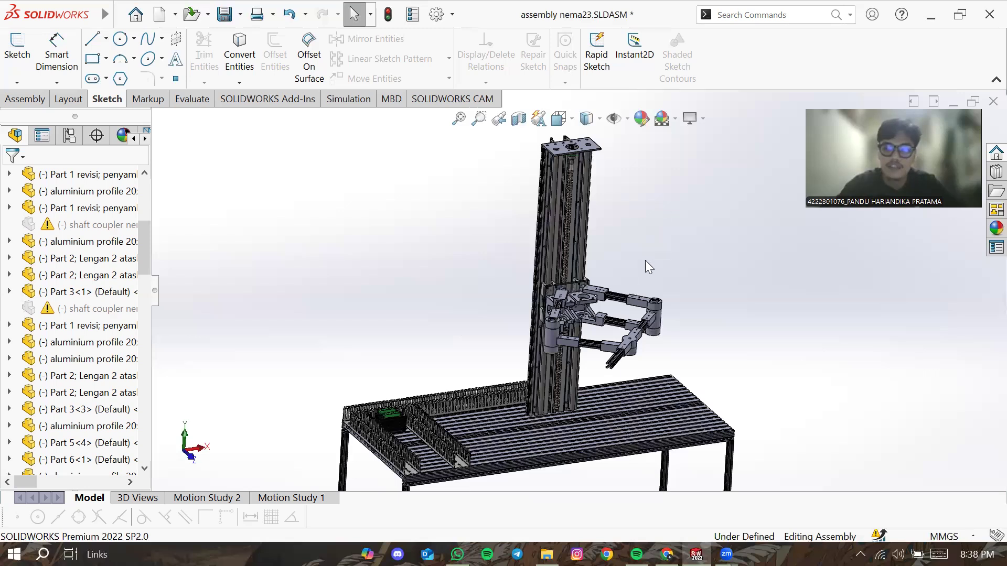
pyautogui.moveTo(645, 261); pyautogui.dragTo(644, 267, button='middle')
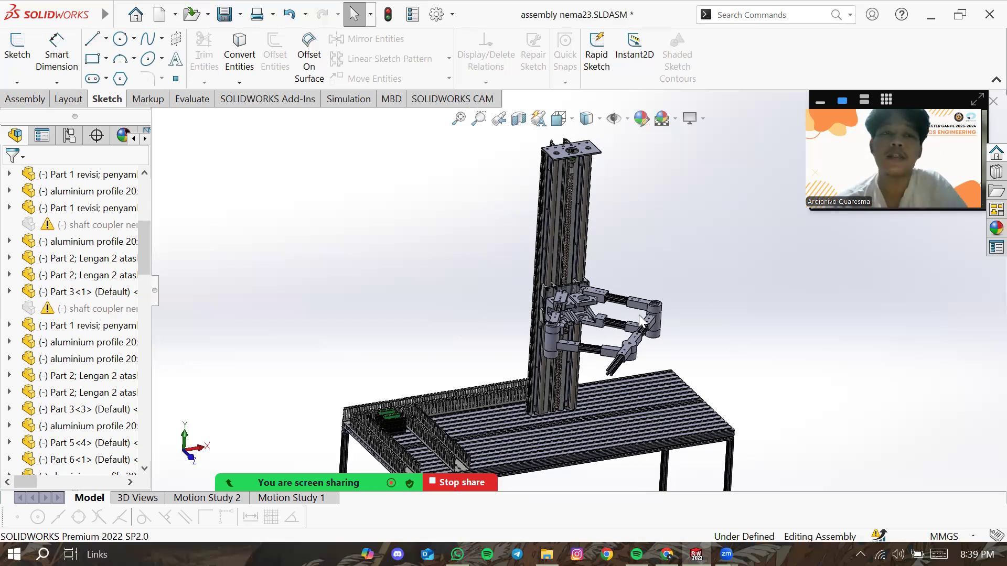
pyautogui.moveTo(680, 293)
pyautogui.mouseDown(button='middle')
pyautogui.moveTo(669, 287)
pyautogui.moveTo(681, 305)
pyautogui.mouseUp(button='middle')
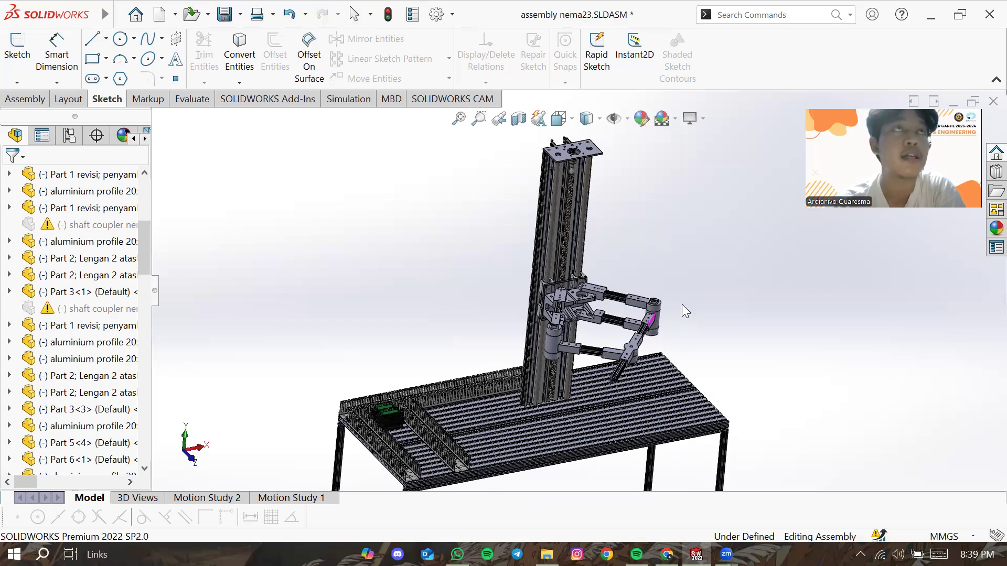
# Step: Inspect the nema23 assembly's linkage arm, column and table together, viewing the whole machine obliquely from nearer and farther away
pyautogui.scroll(-2, 690, 327)
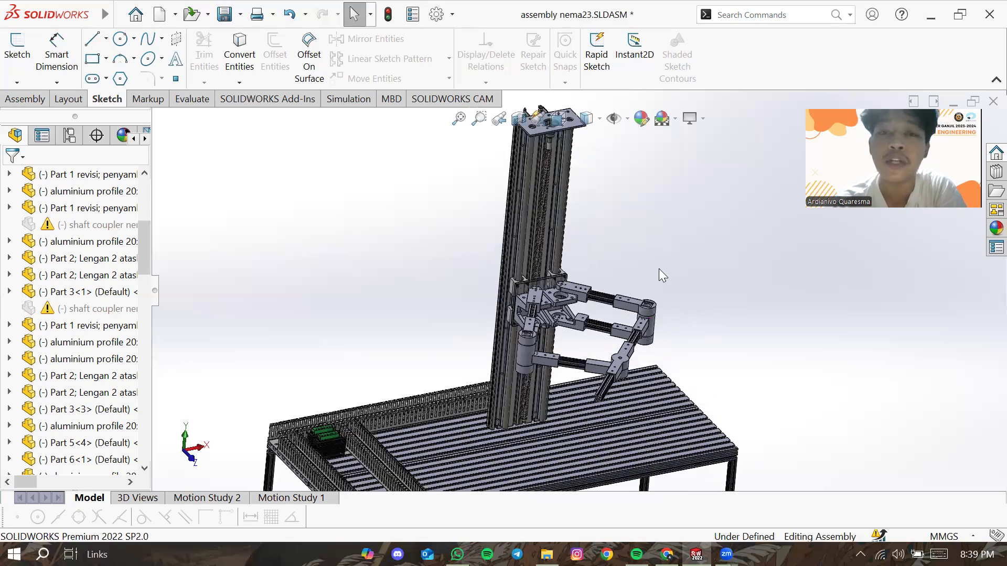
pyautogui.scroll(2, 620, 195)
pyautogui.scroll(2, 624, 210)
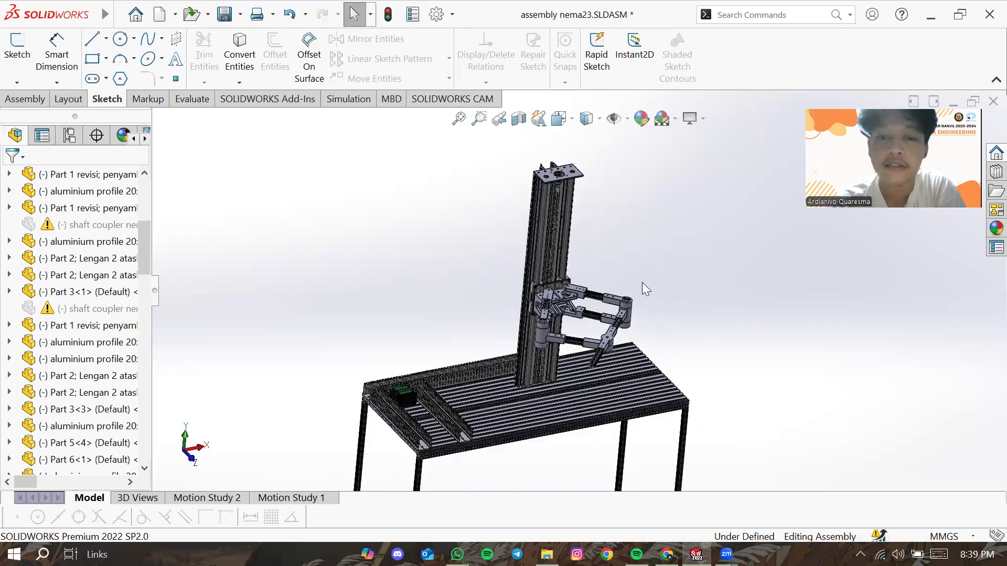
pyautogui.scroll(-2, 630, 273)
pyautogui.moveTo(618, 262); pyautogui.dragTo(612, 268, button='middle')
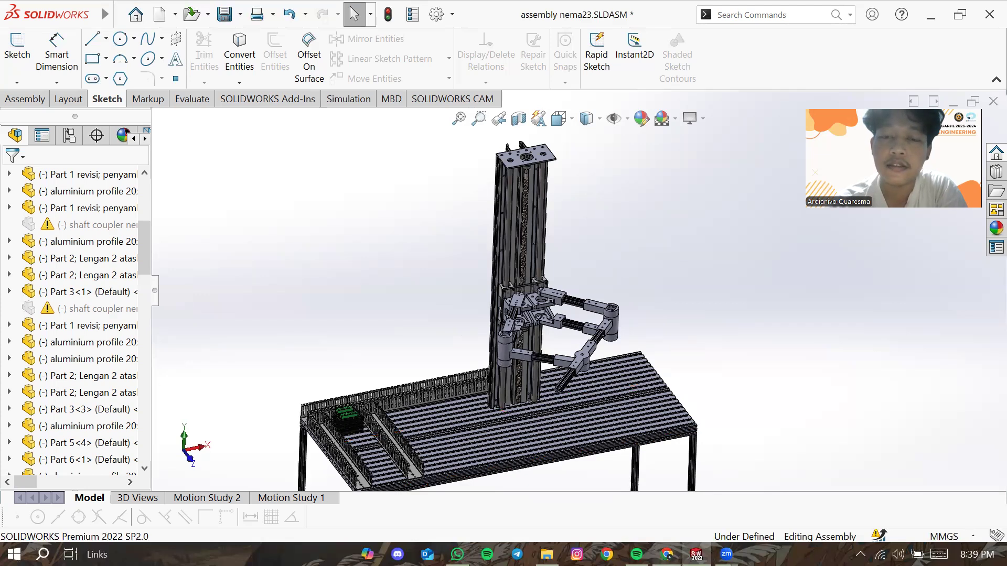
pyautogui.click(667, 555)
pyautogui.click(697, 554)
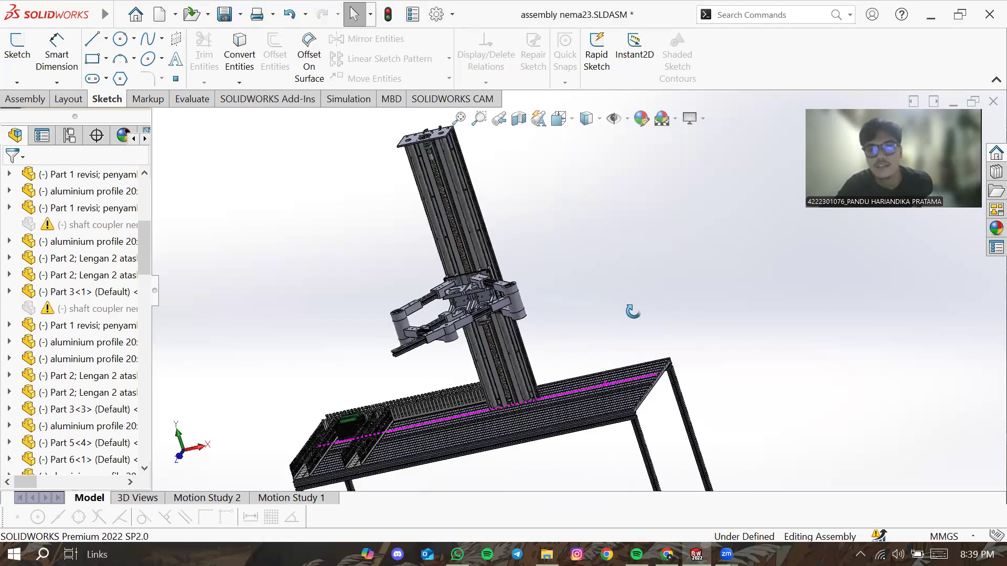
# Step: Examine the machine from the front, comparing both sides of the linkage arm and its mounting on the Z-axis column
pyautogui.moveTo(645, 300); pyautogui.dragTo(658, 335, button='middle')
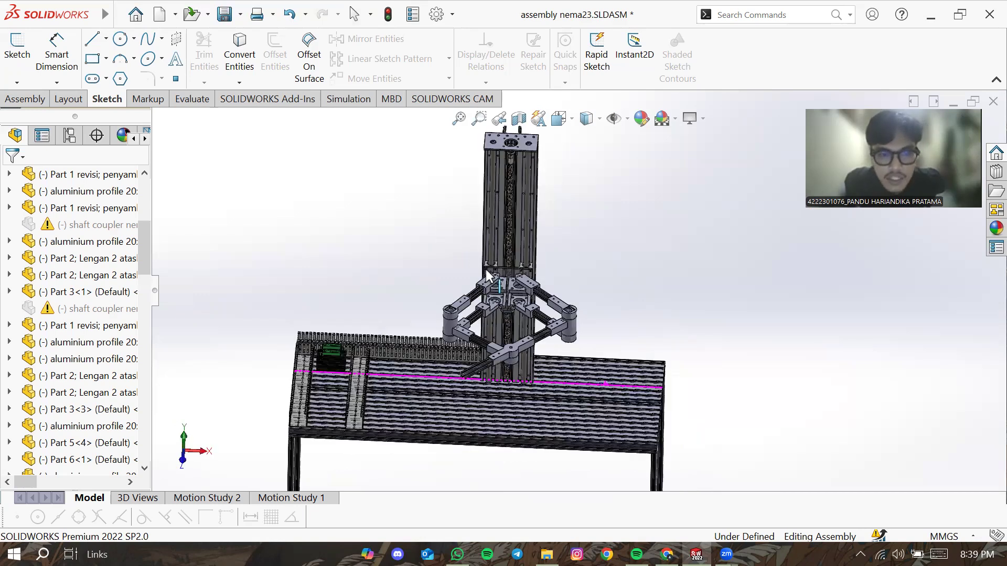
pyautogui.scroll(3, 554, 224)
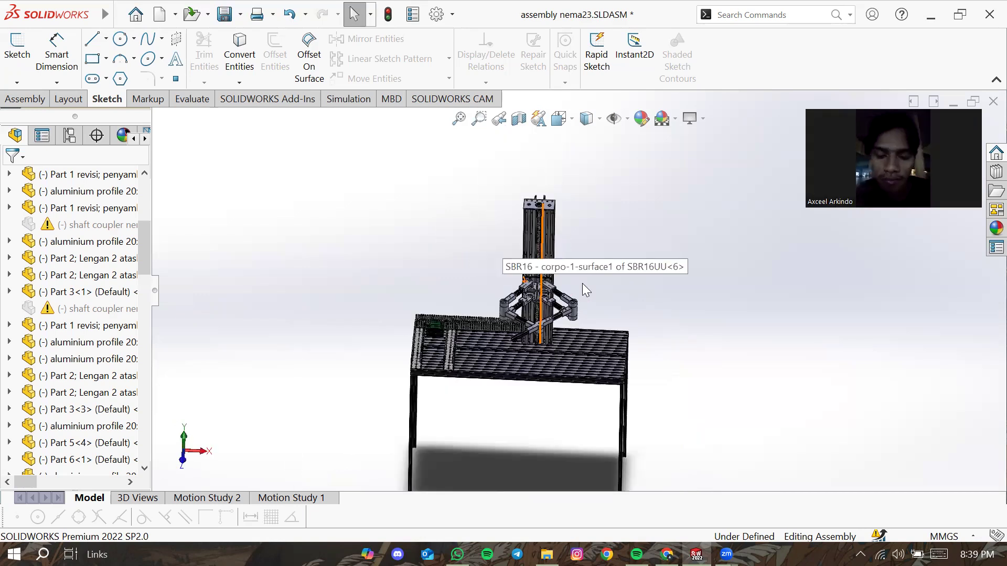
pyautogui.scroll(-2, 582, 283)
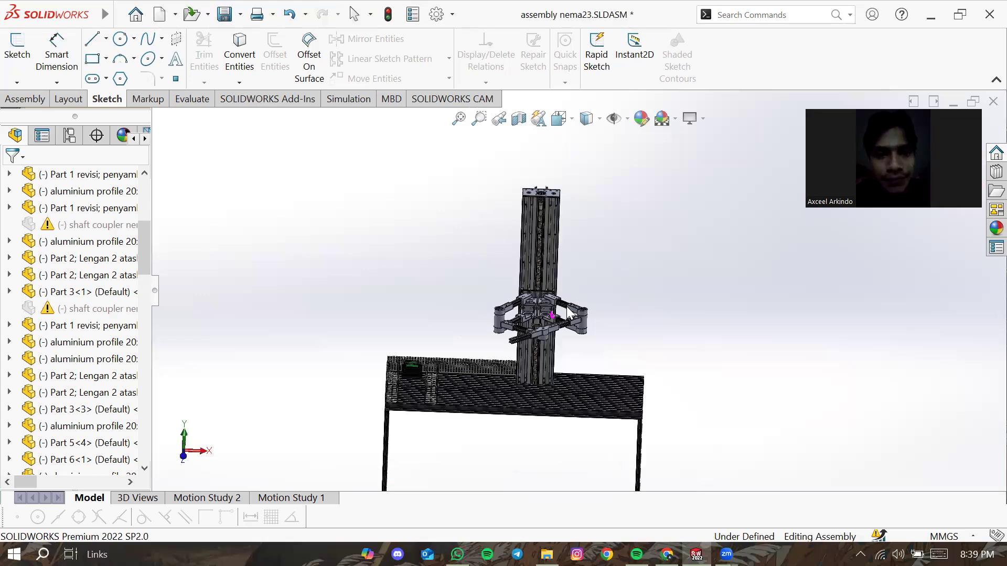
pyautogui.scroll(-2, 575, 299)
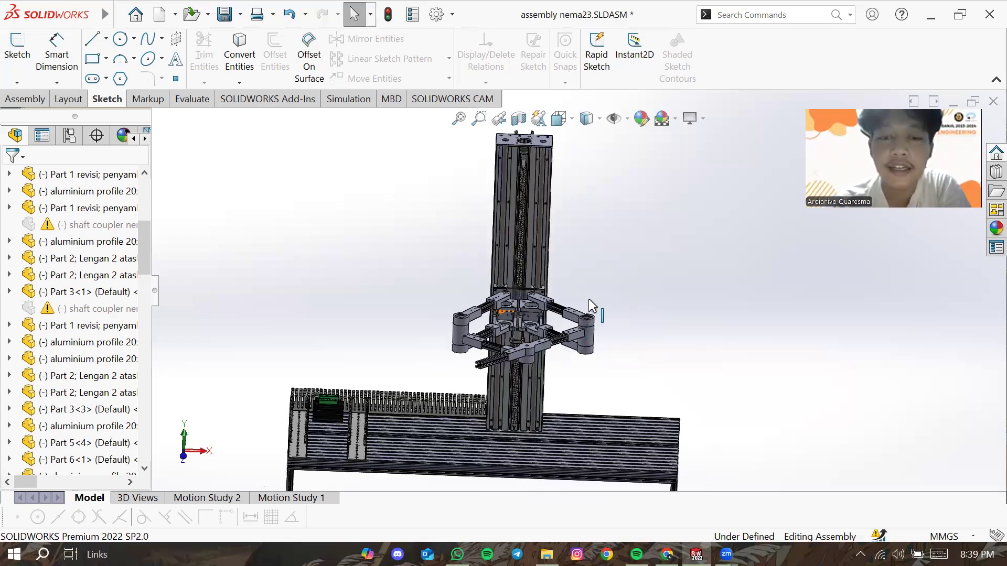
pyautogui.scroll(1, 593, 286)
pyautogui.moveTo(597, 281); pyautogui.dragTo(596, 293, button='middle')
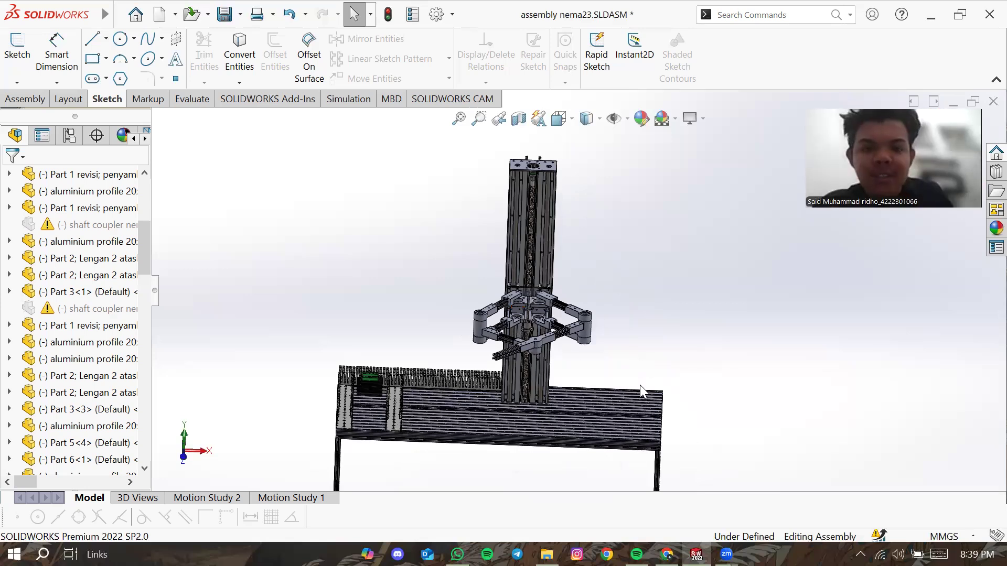
pyautogui.moveTo(602, 290); pyautogui.dragTo(605, 317, button='middle')
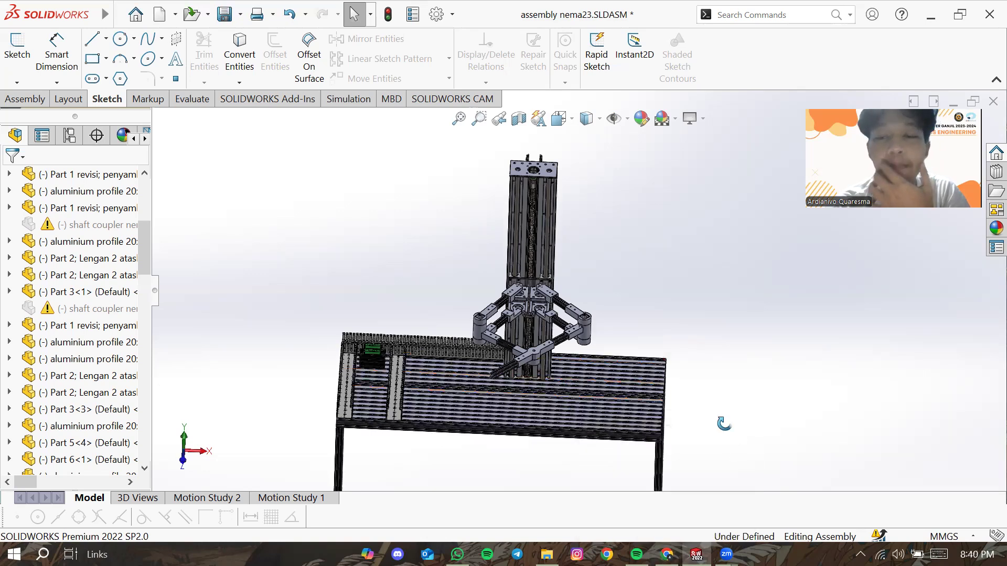
pyautogui.moveTo(724, 417); pyautogui.dragTo(718, 407, button='middle')
pyautogui.scroll(-3, 527, 268)
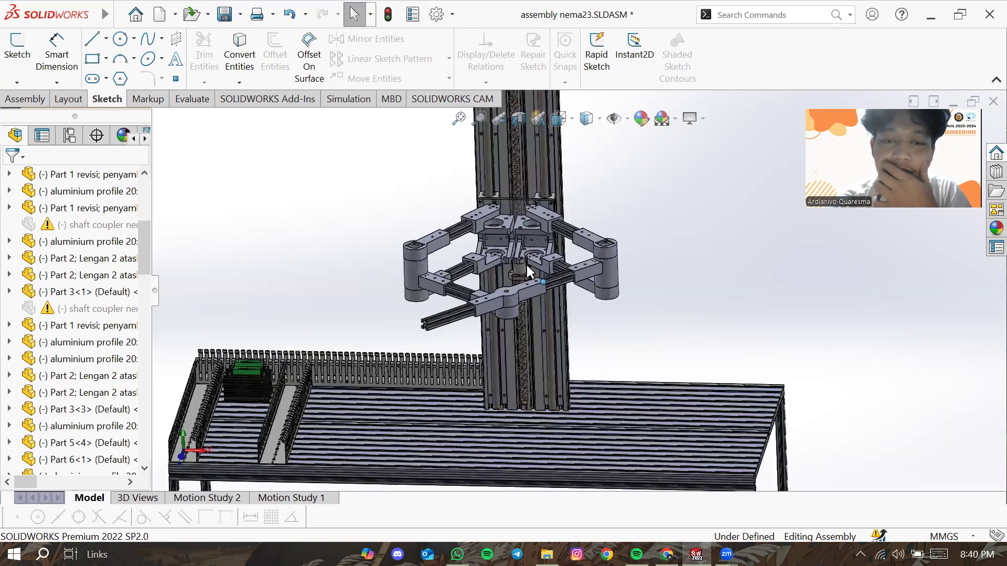
pyautogui.moveTo(632, 308); pyautogui.dragTo(495, 243, button='middle')
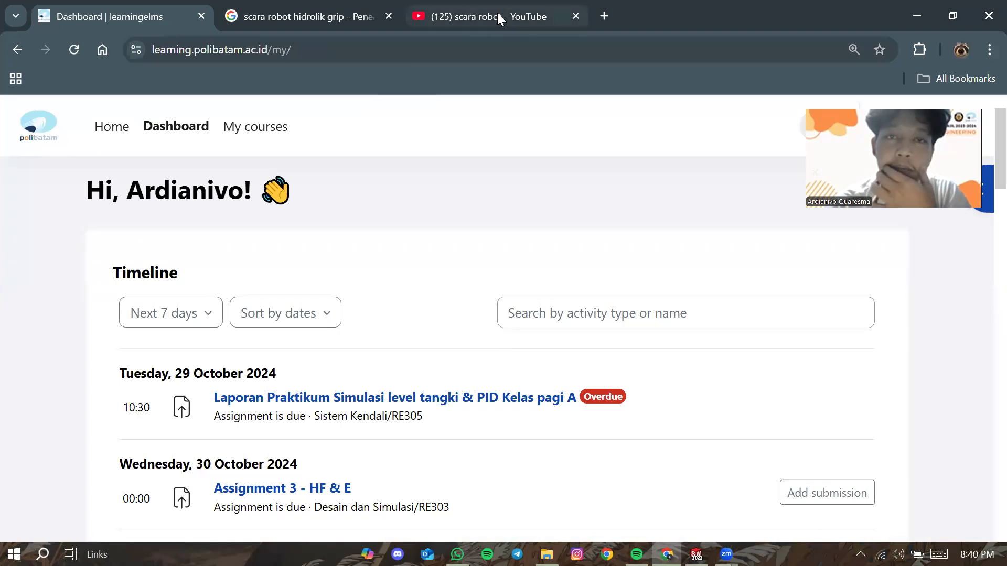
# Step: Switch to Chrome and open the video "Robot Arduino SCARA Cetak 3D" from the YouTube results for "scara robot"
pyautogui.click(497, 16)
pyautogui.scroll(7, 400, 264)
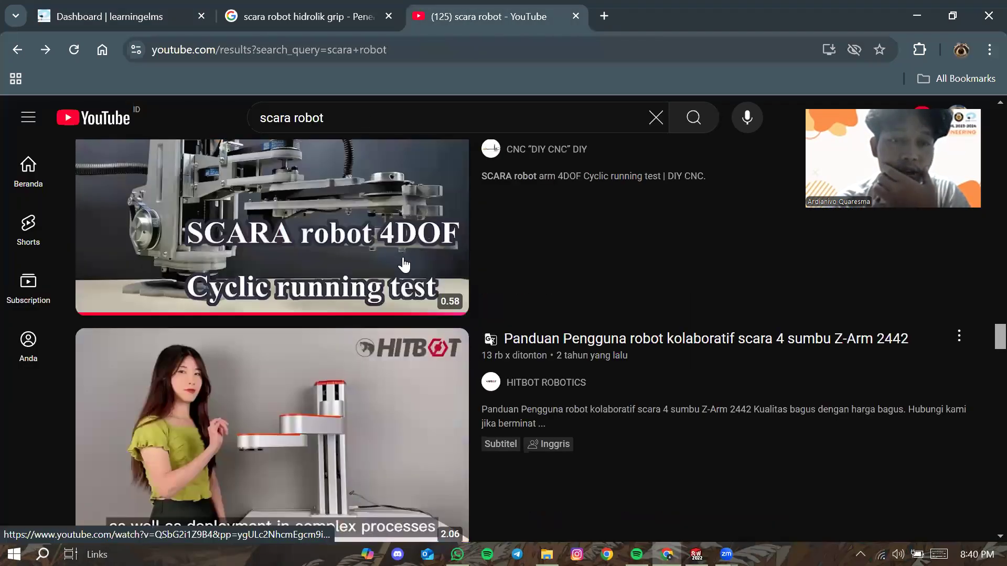
pyautogui.scroll(5, 339, 254)
pyautogui.scroll(-1, 315, 262)
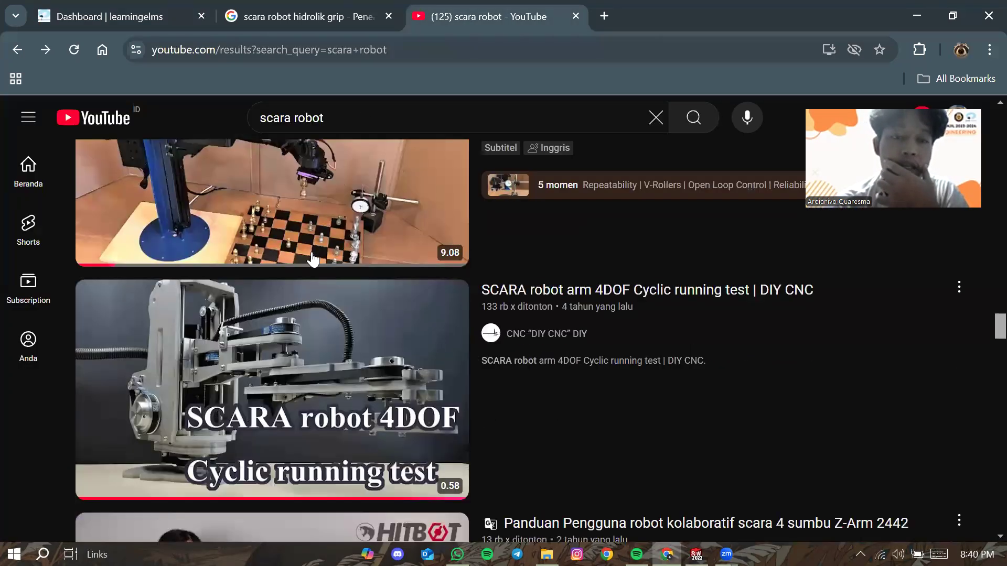
pyautogui.scroll(2, 378, 315)
pyautogui.click(526, 208)
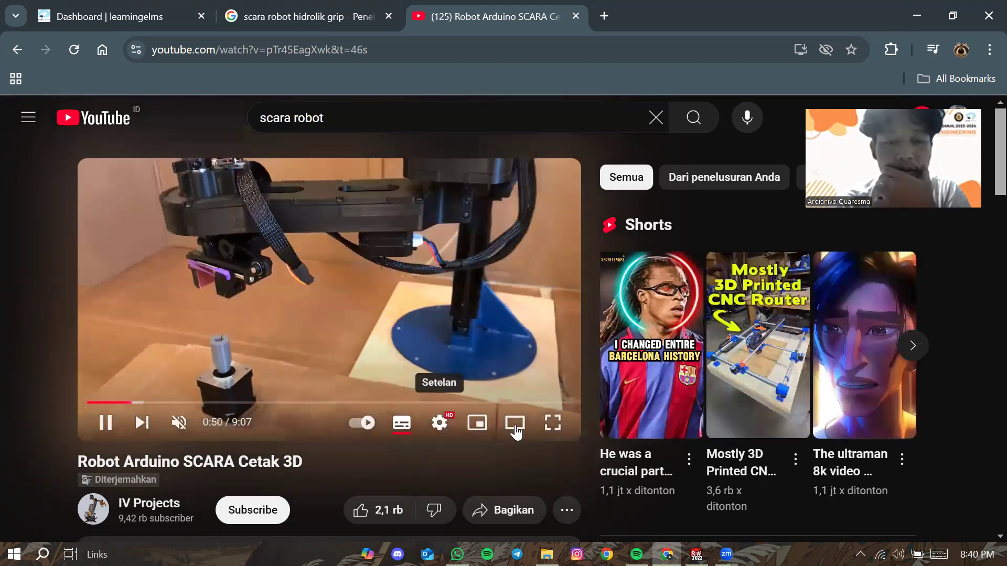
# Step: Pause the SCARA robot video at 1:00 and look over its description and related videos
pyautogui.click(439, 422)
pyautogui.click(438, 423)
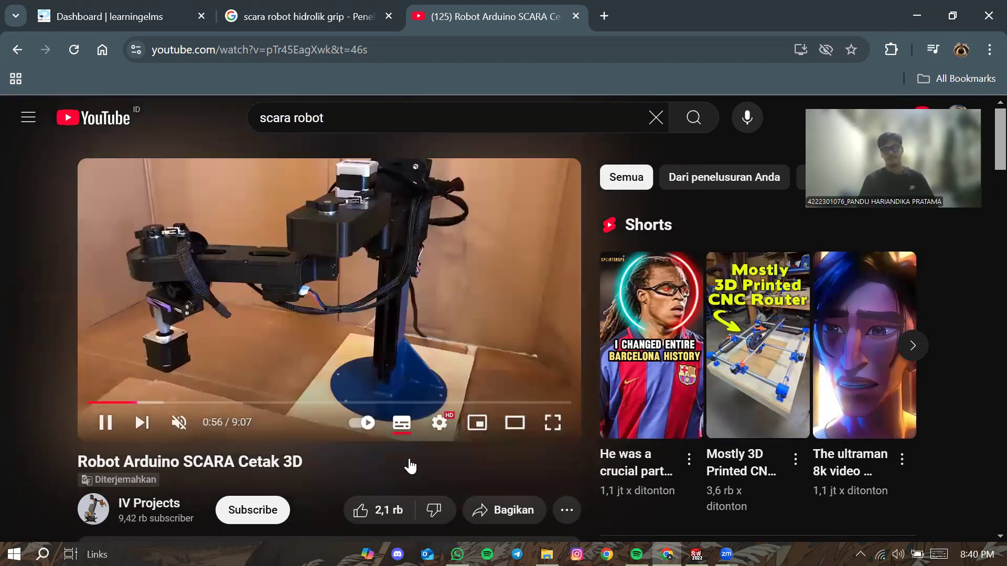
pyautogui.click(437, 389)
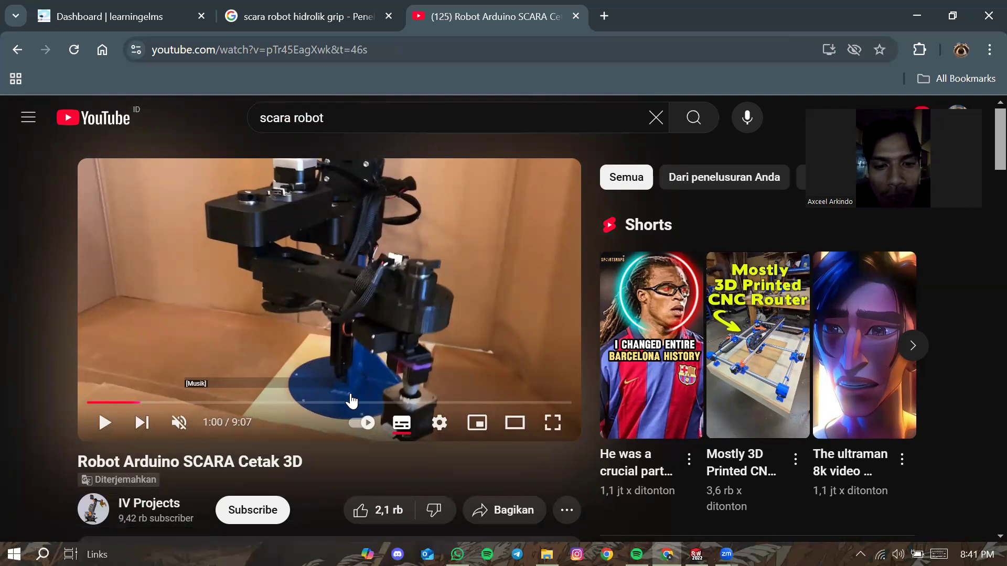
pyautogui.scroll(-2, 349, 400)
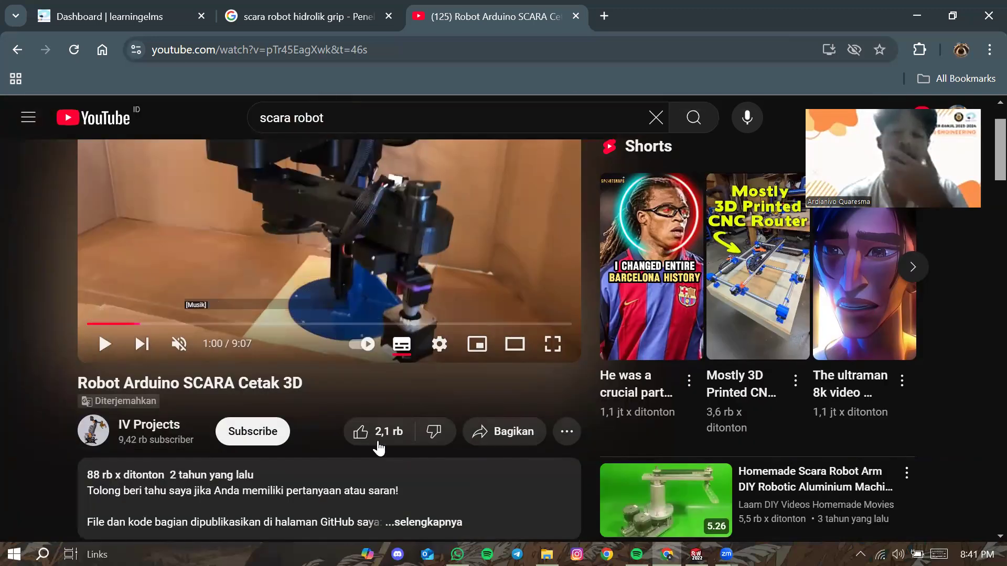
pyautogui.scroll(2, 370, 385)
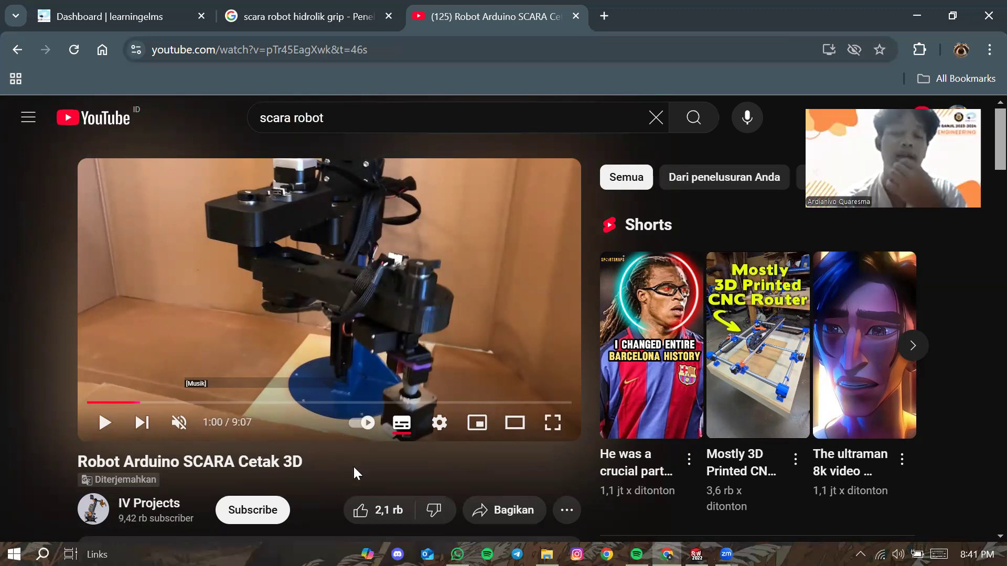
pyautogui.scroll(-3, 411, 425)
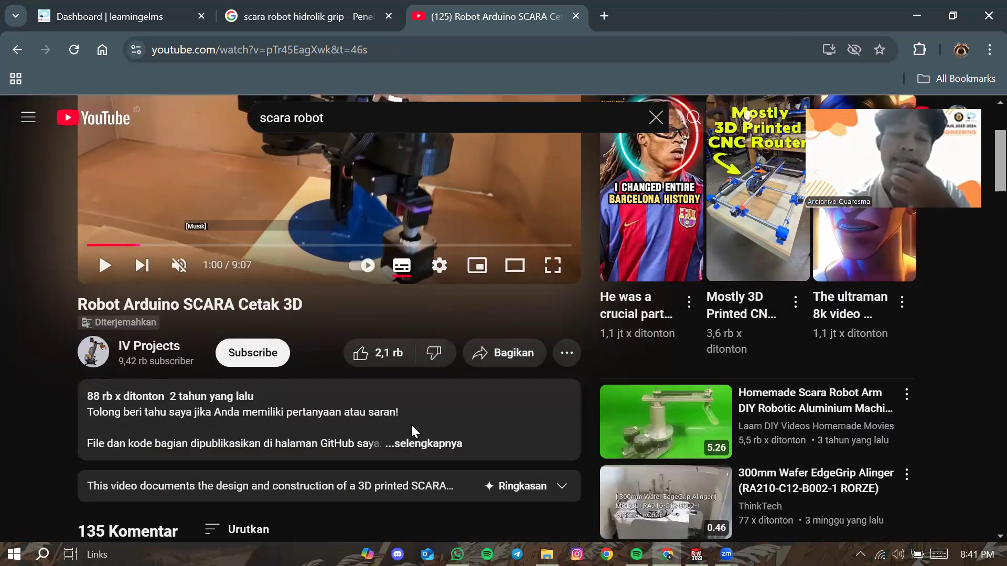
pyautogui.scroll(-1, 415, 414)
pyautogui.scroll(1, 388, 394)
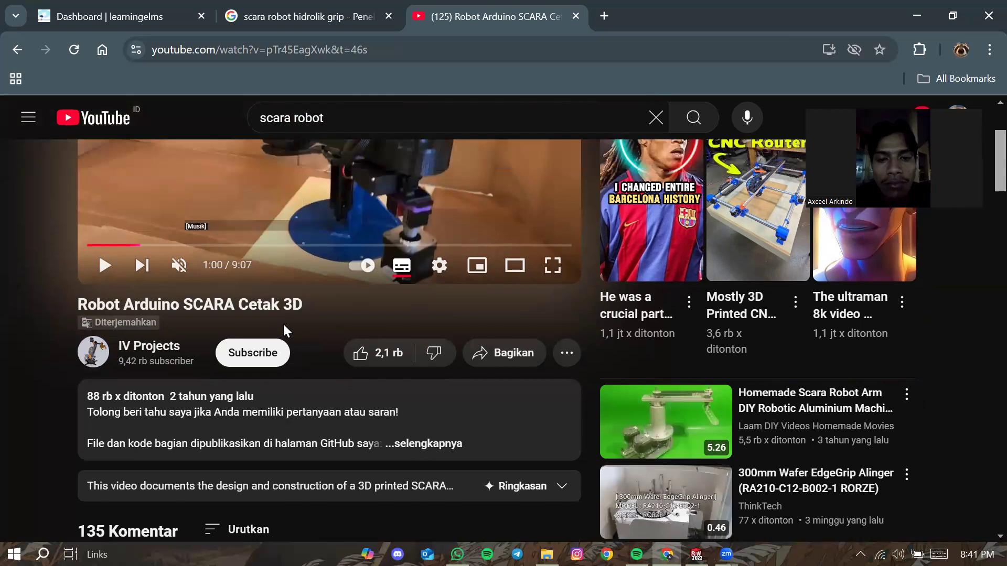
pyautogui.scroll(3, 394, 170)
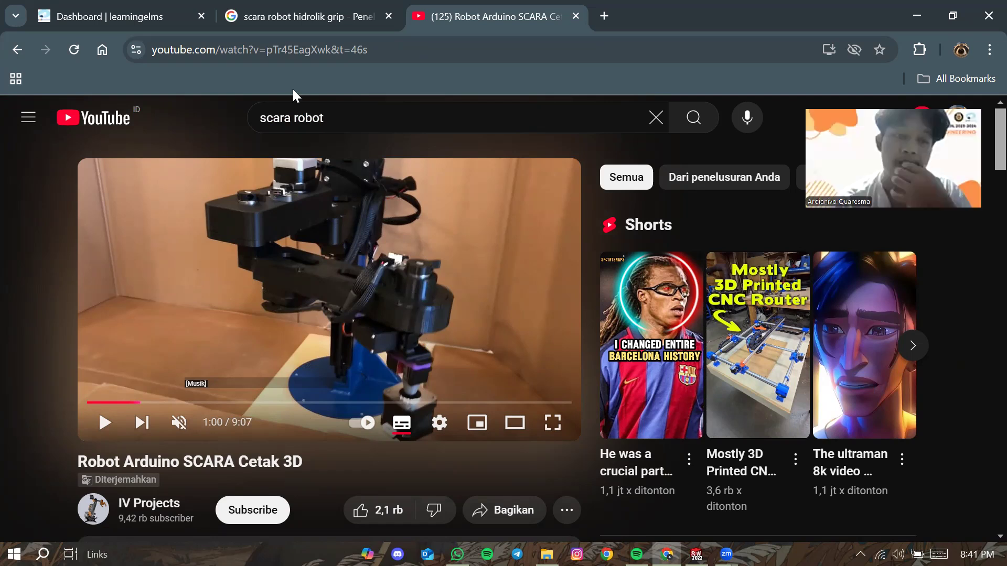
# Step: Browse the Google image results for "scara robot hidrolik grip" for reference robot and gripper designs
pyautogui.click(333, 25)
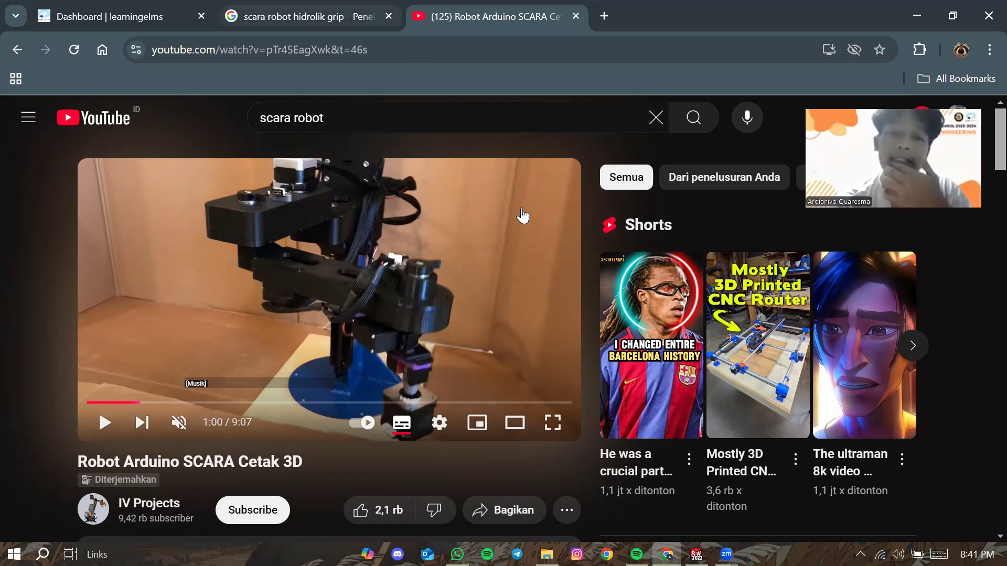
pyautogui.scroll(-5, 550, 252)
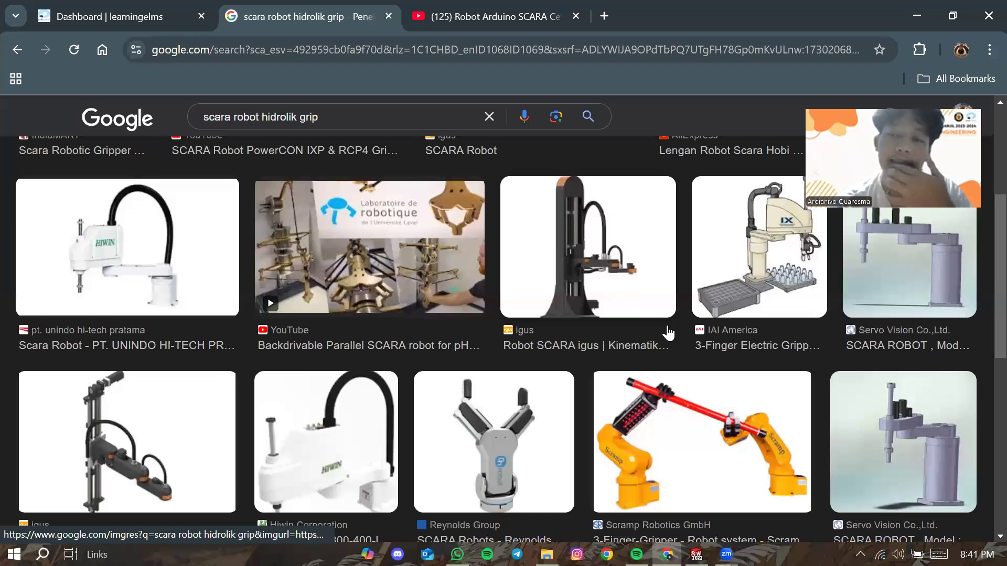
pyautogui.scroll(-3, 263, 333)
pyautogui.scroll(-3, 243, 343)
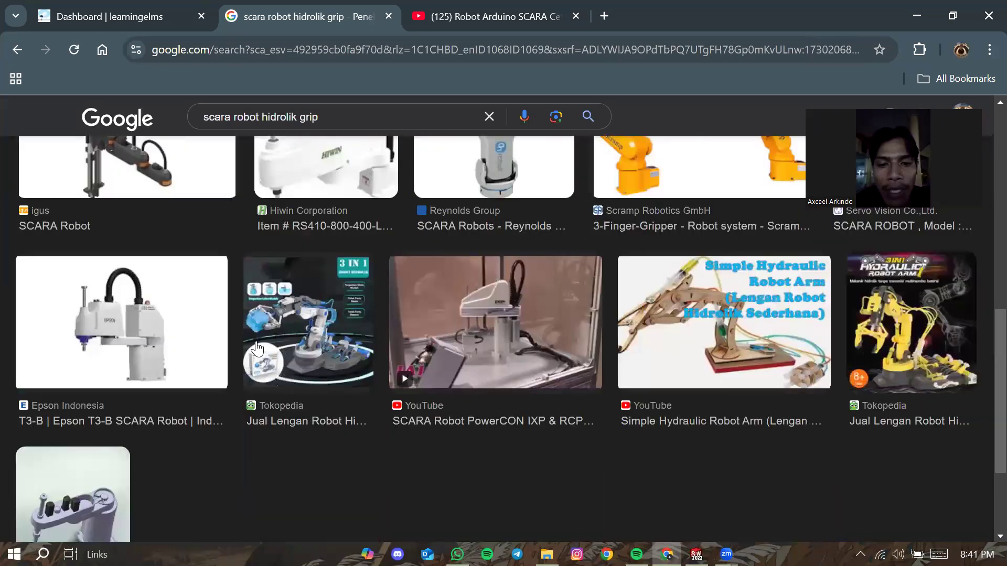
pyautogui.scroll(3, 438, 370)
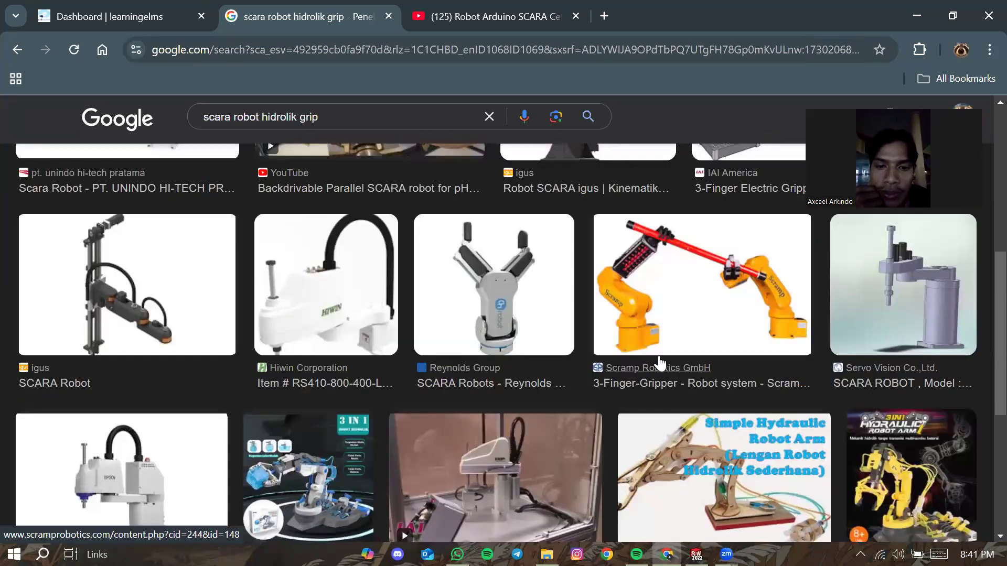
pyautogui.scroll(1, 592, 356)
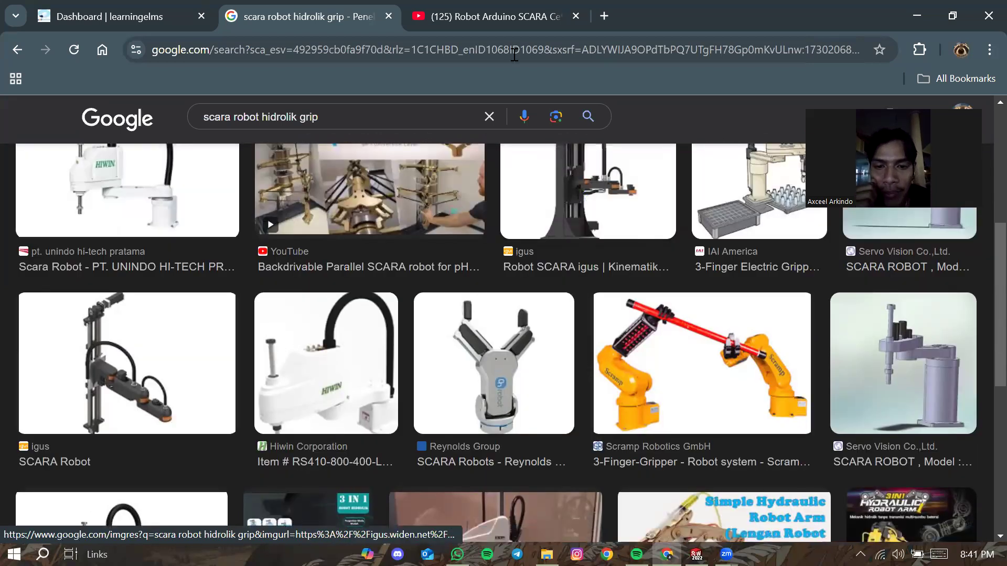
# Step: Revisit the paused SCARA video, and look through the hydraulic grip image results again for comparable arms
pyautogui.click(513, 15)
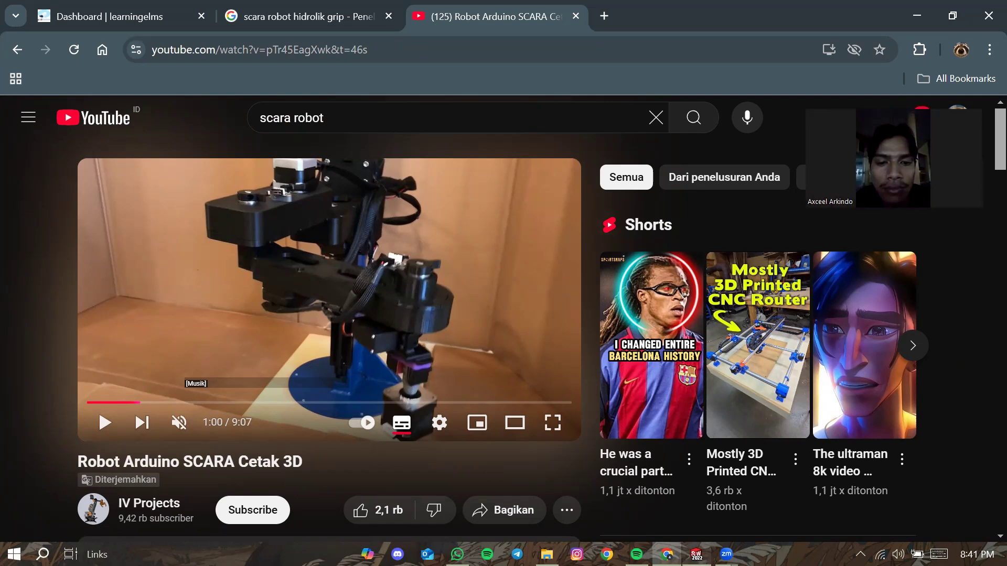
pyautogui.moveTo(726, 555)
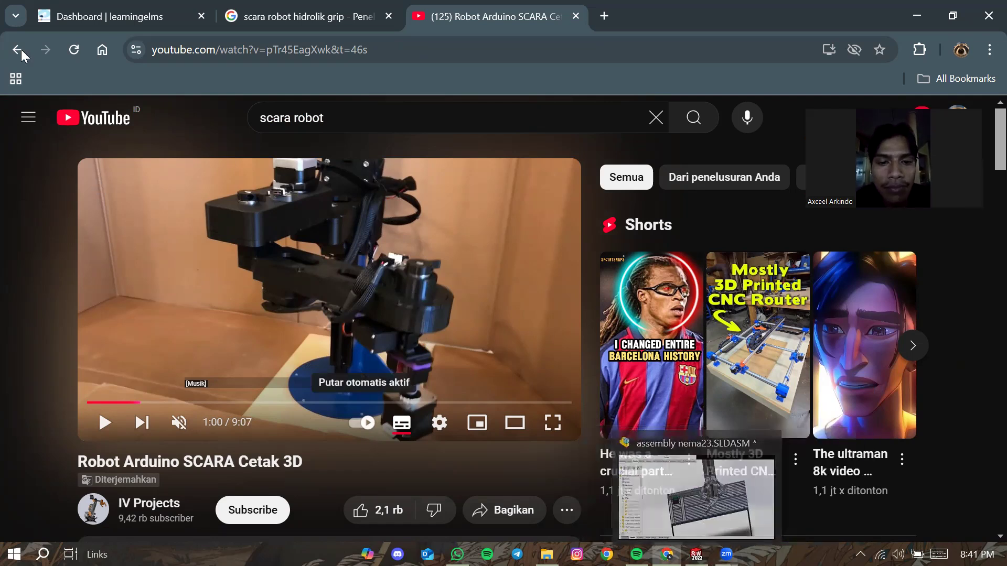
pyautogui.hotkey('ctrl', 'shift', 'Tab')
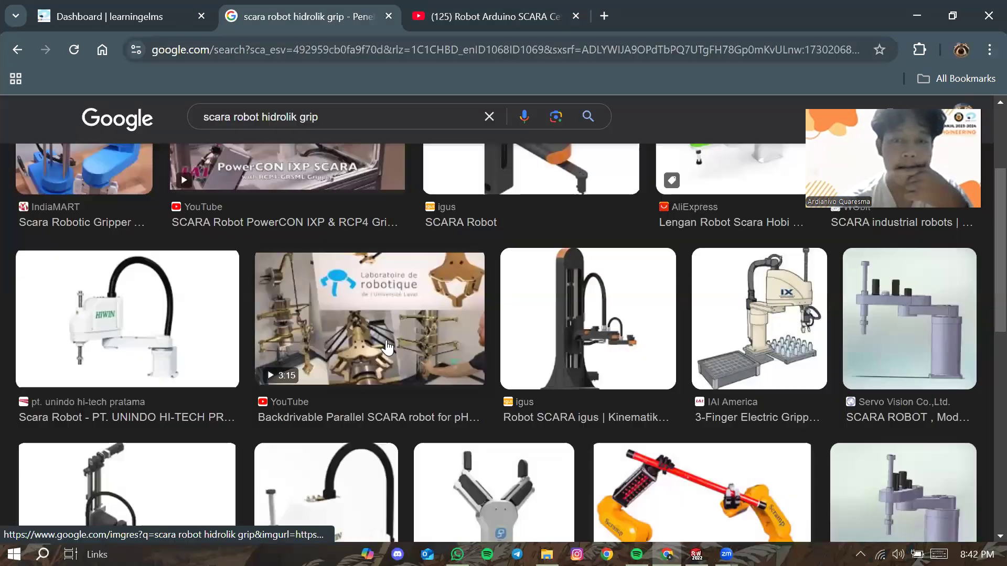
pyautogui.scroll(-4, 294, 321)
pyautogui.scroll(-2, 297, 321)
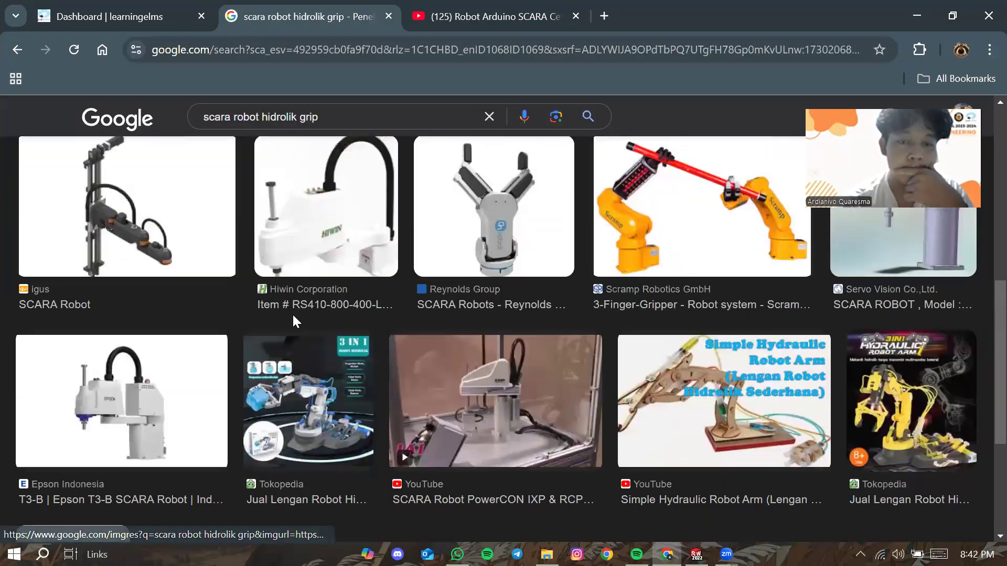
pyautogui.scroll(-1, 330, 270)
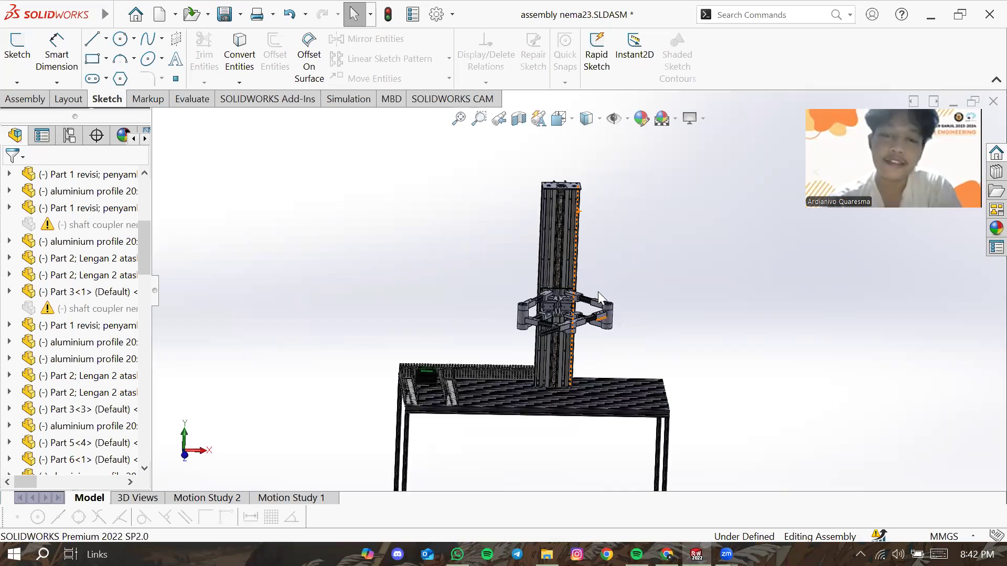
# Step: Switch back to SOLIDWORKS and review the nema23 assembly's linkage arm and column from the front and side
pyautogui.scroll(-2, 593, 230)
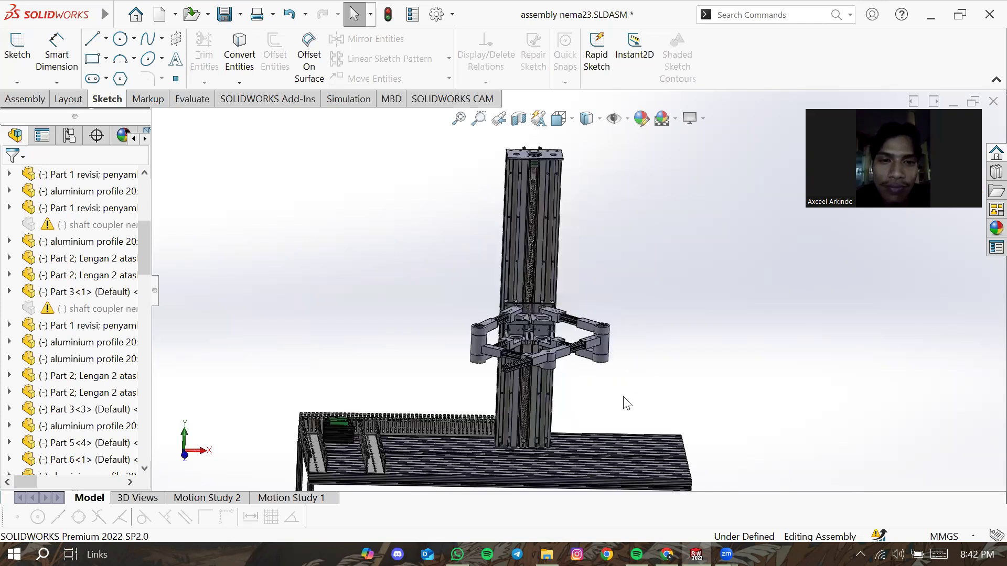
pyautogui.moveTo(600, 397); pyautogui.dragTo(594, 447, button='middle')
pyautogui.moveTo(627, 360); pyautogui.dragTo(645, 291, button='middle')
pyautogui.moveTo(676, 314); pyautogui.dragTo(684, 352, button='middle')
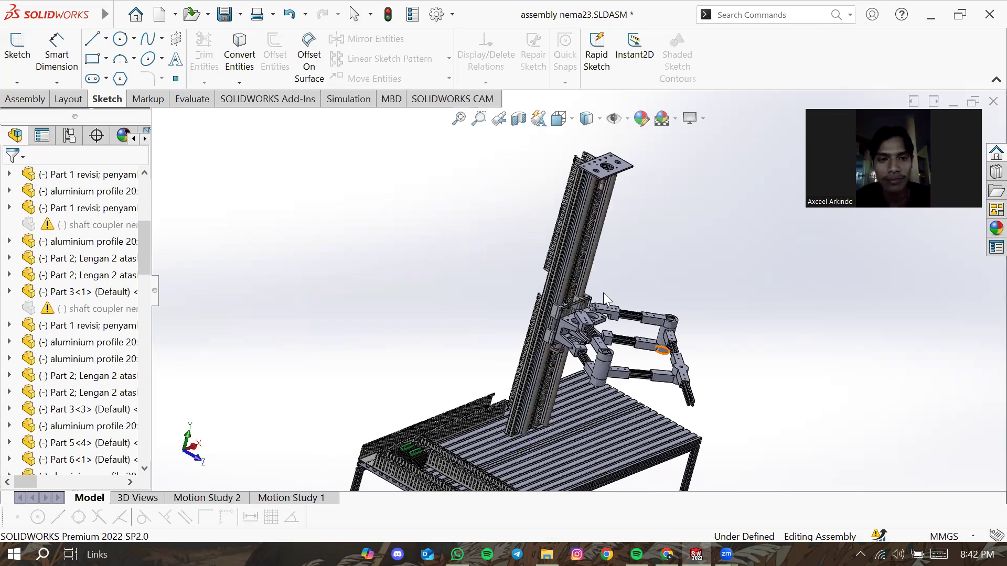
pyautogui.scroll(-3, 603, 293)
pyautogui.scroll(3, 625, 227)
pyautogui.moveTo(619, 231); pyautogui.dragTo(606, 362, button='middle')
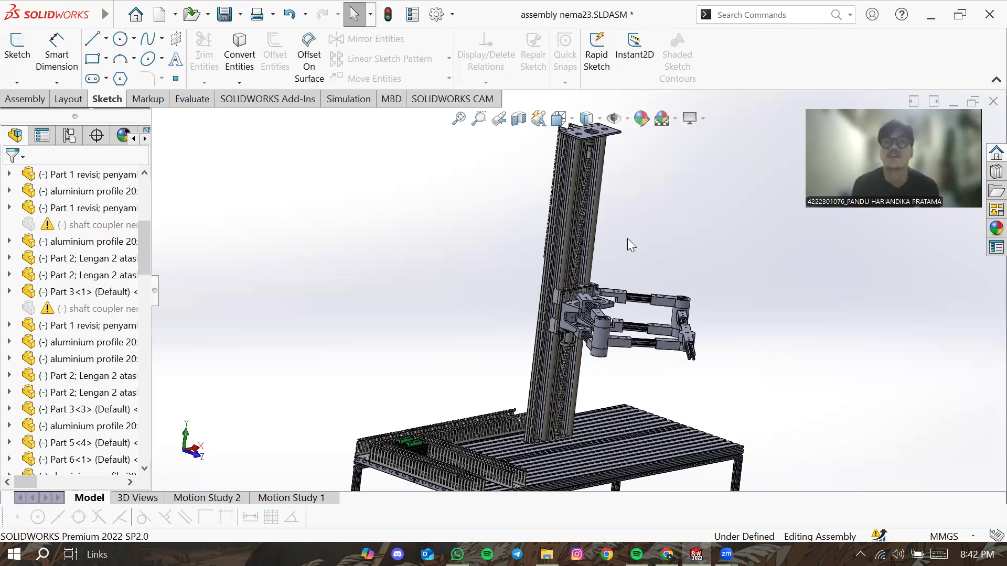
# Step: Examine the column and linkage arm of the nema23 assembly from the side around to the front
pyautogui.scroll(1, 627, 238)
pyautogui.scroll(-1, 625, 246)
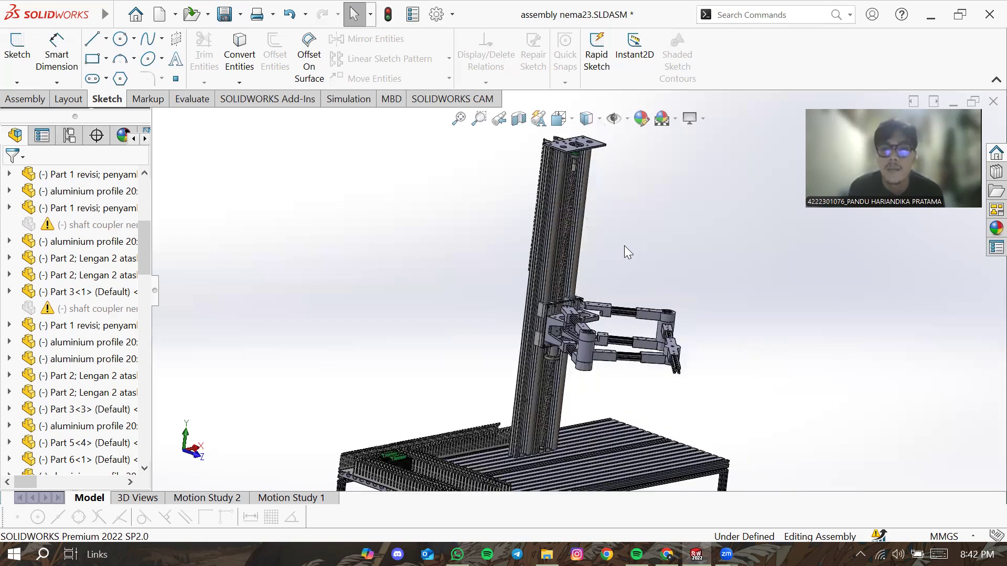
pyautogui.scroll(-2, 624, 245)
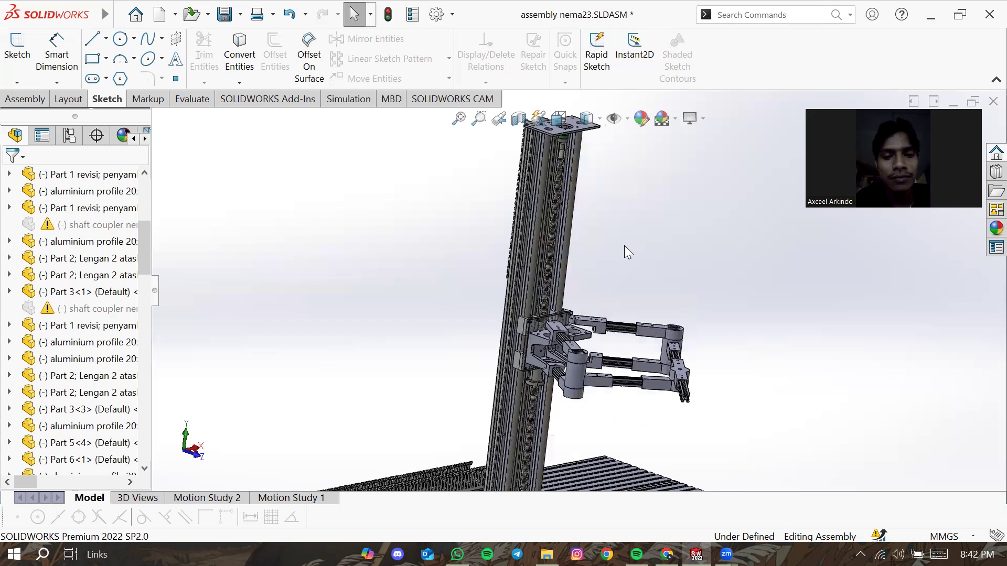
pyautogui.scroll(2, 624, 246)
pyautogui.moveTo(706, 381); pyautogui.dragTo(696, 376, button='middle')
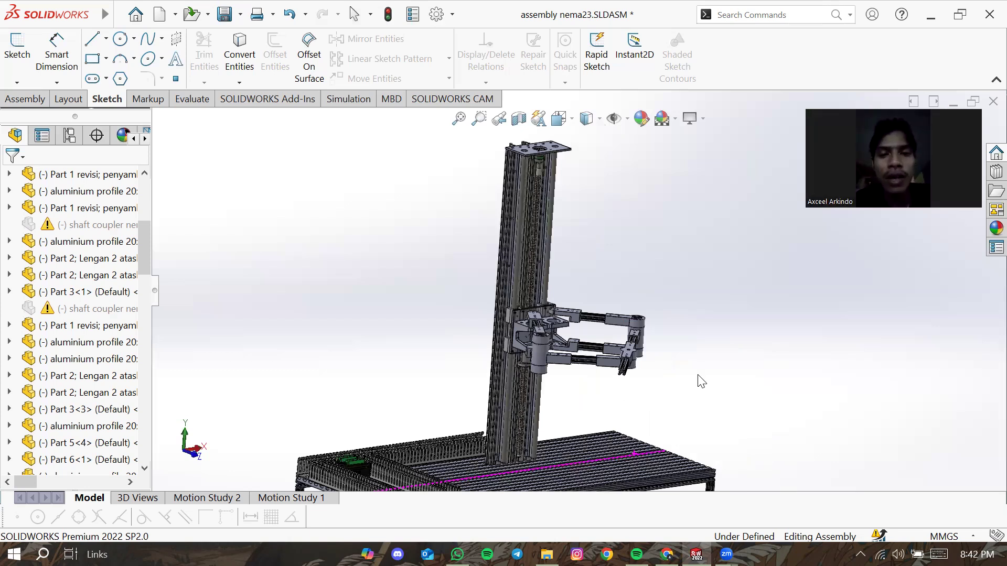
pyautogui.press('Escape')
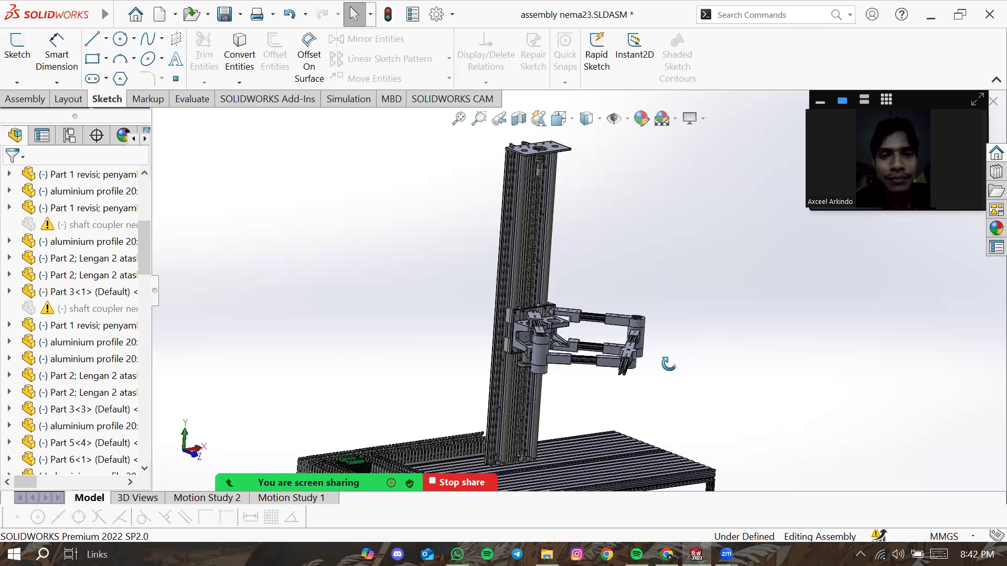
pyautogui.moveTo(664, 362); pyautogui.dragTo(669, 364, button='middle')
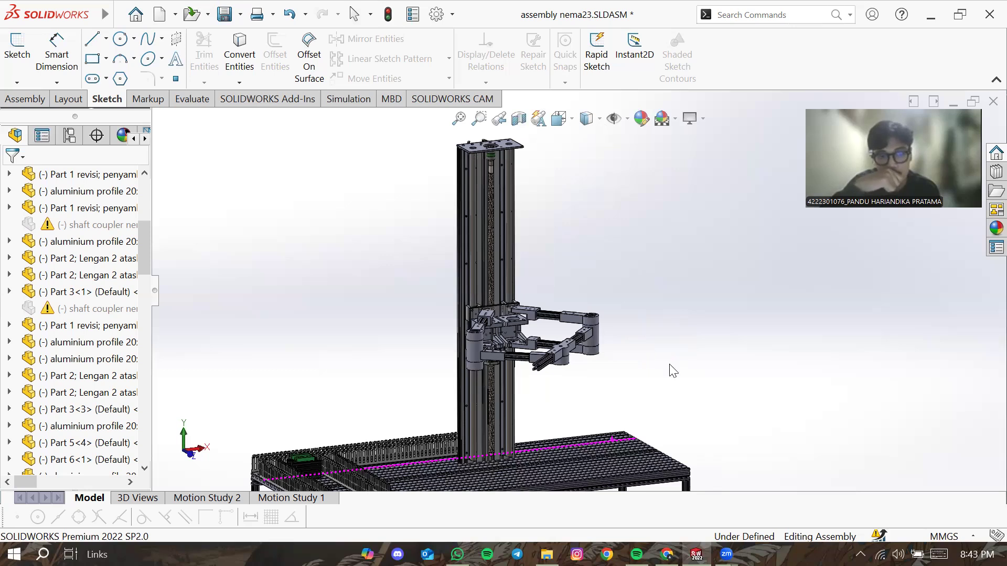
pyautogui.press('Escape')
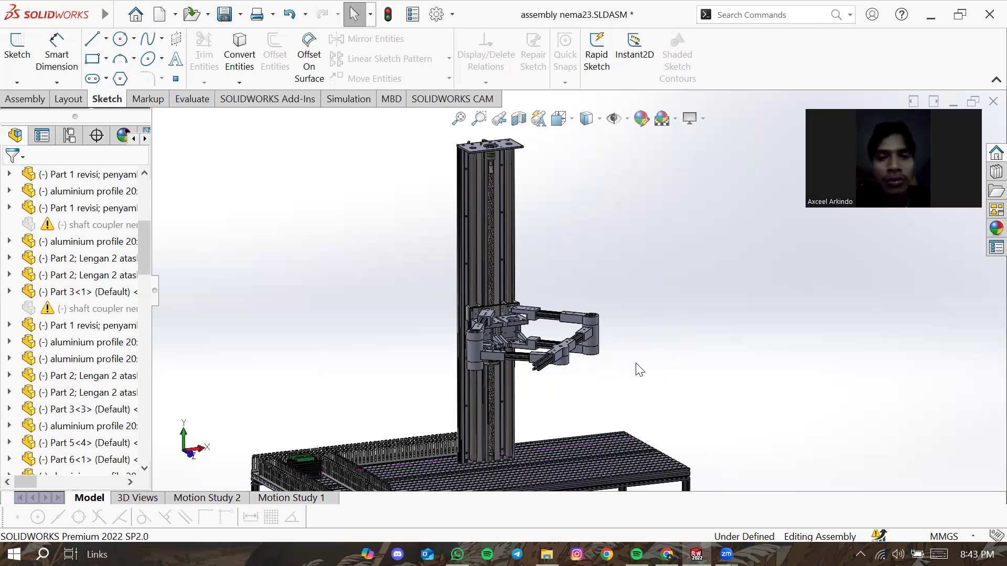
pyautogui.moveTo(667, 374); pyautogui.dragTo(655, 375, button='middle')
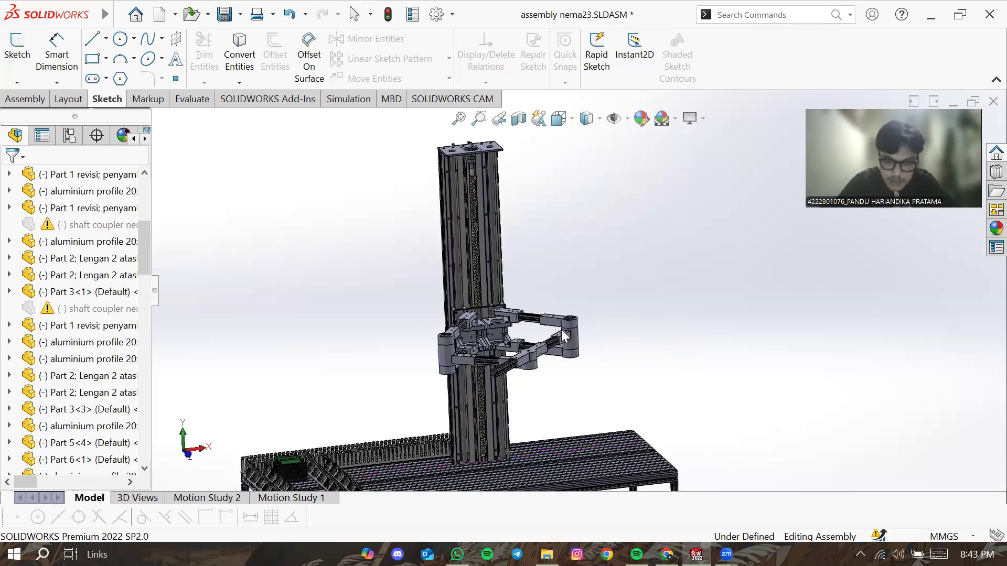
# Step: Inspect the linkage arm's joints and mounting brackets on the column up close from the front
pyautogui.scroll(4, 566, 326)
pyautogui.scroll(-2, 602, 300)
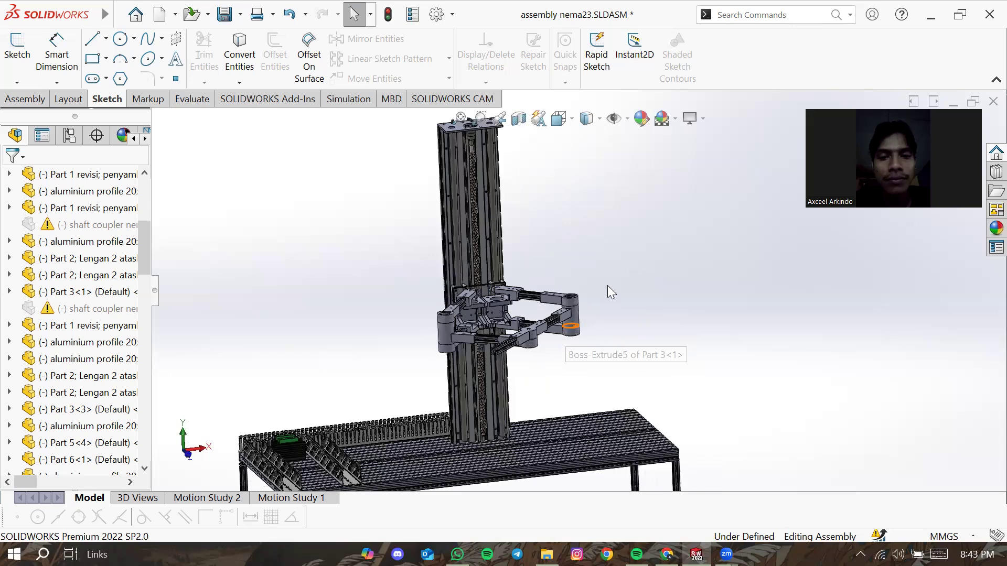
pyautogui.scroll(2, 521, 182)
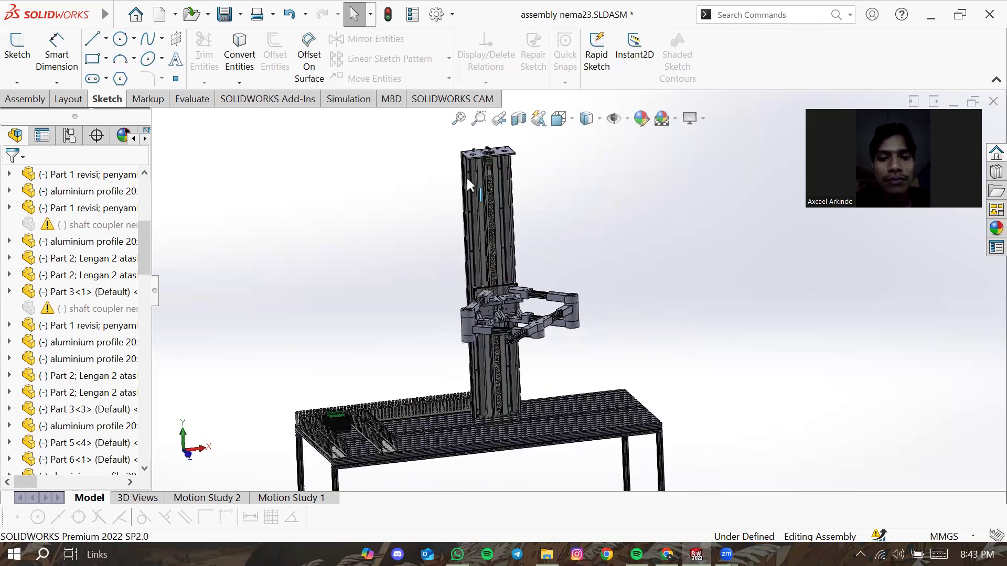
pyautogui.scroll(-1, 466, 179)
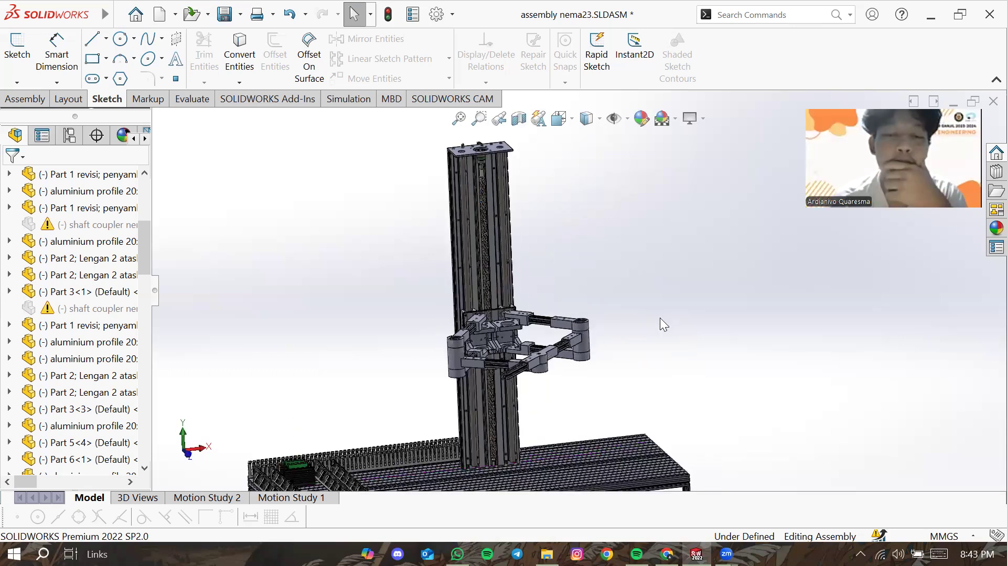
pyautogui.moveTo(643, 315); pyautogui.dragTo(656, 322, button='middle')
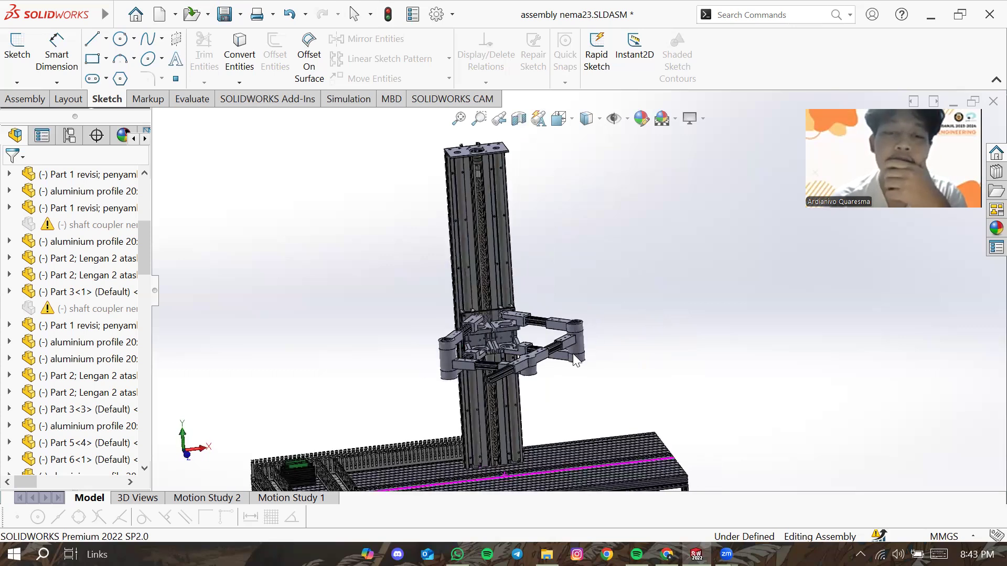
pyautogui.scroll(-2, 509, 332)
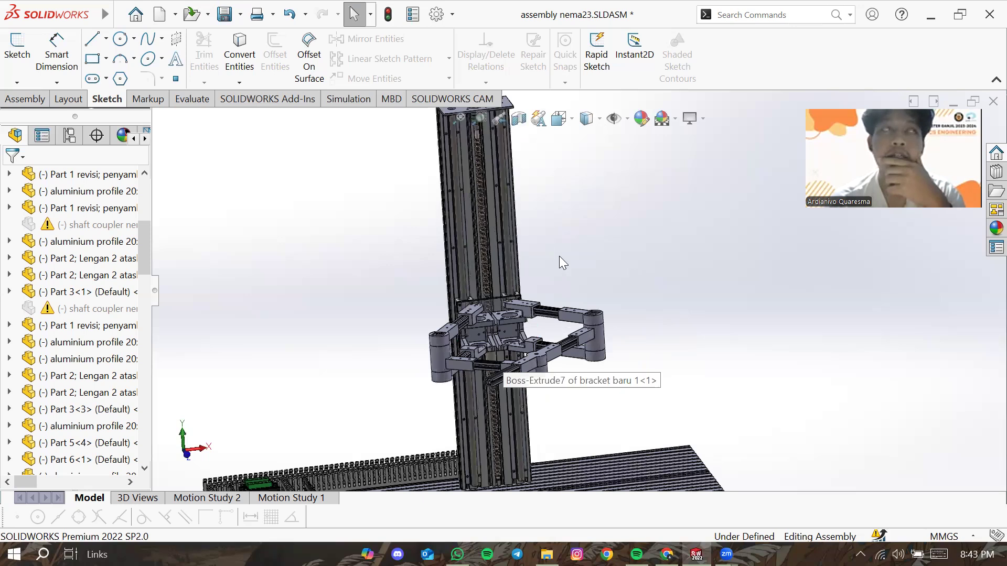
pyautogui.moveTo(607, 402); pyautogui.dragTo(601, 413, button='middle')
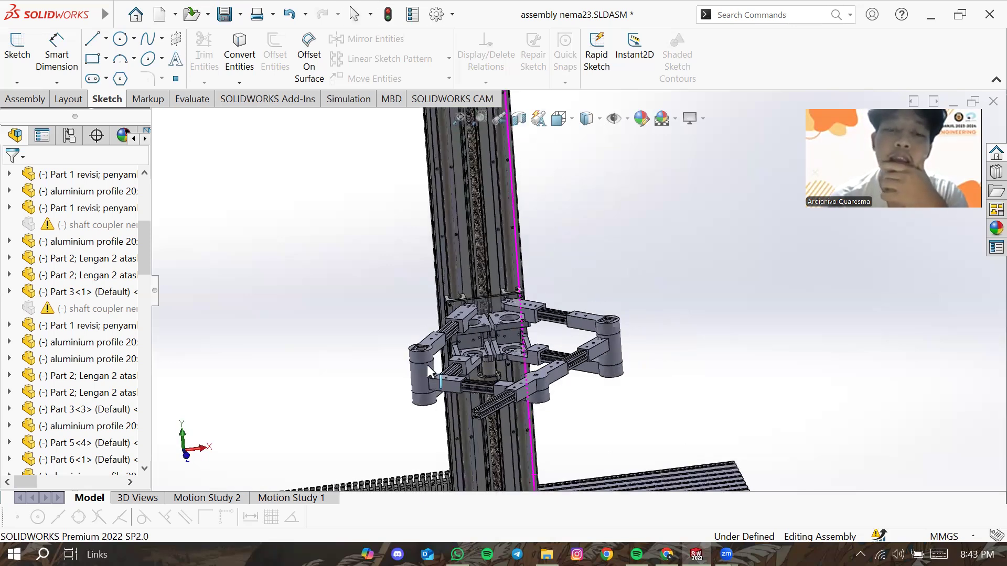
pyautogui.press('Escape')
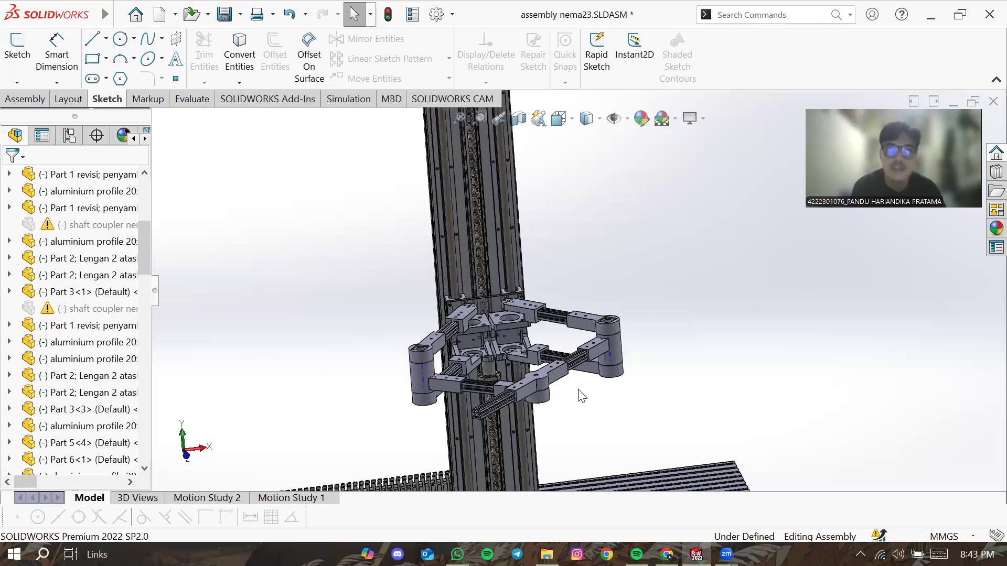
# Step: Examine from above how the linkage arm reaches over the aluminium profile table
pyautogui.scroll(2, 586, 375)
pyautogui.moveTo(587, 379); pyautogui.dragTo(593, 422, button='middle')
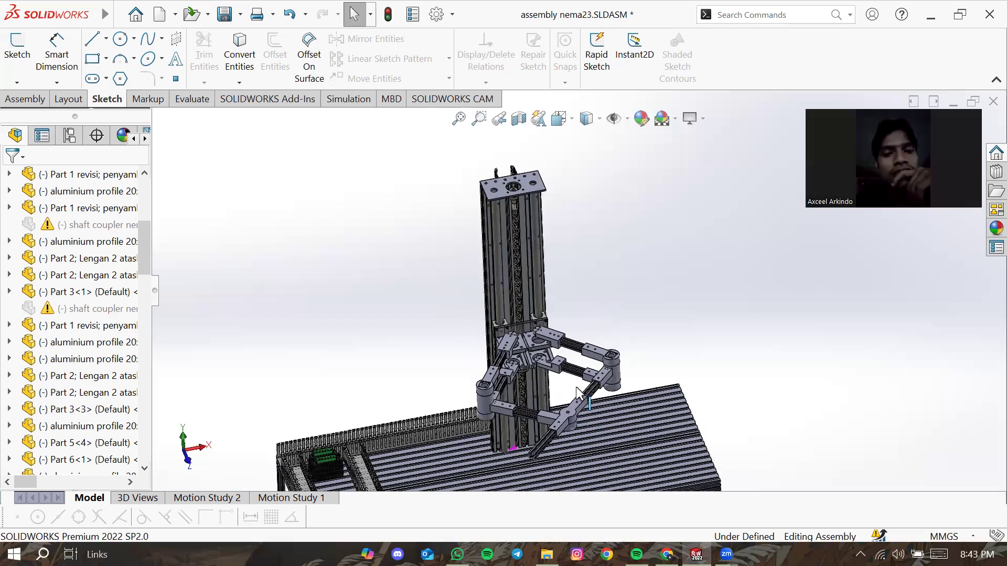
pyautogui.scroll(2, 590, 421)
pyautogui.scroll(-1, 591, 422)
pyautogui.scroll(-1, 582, 277)
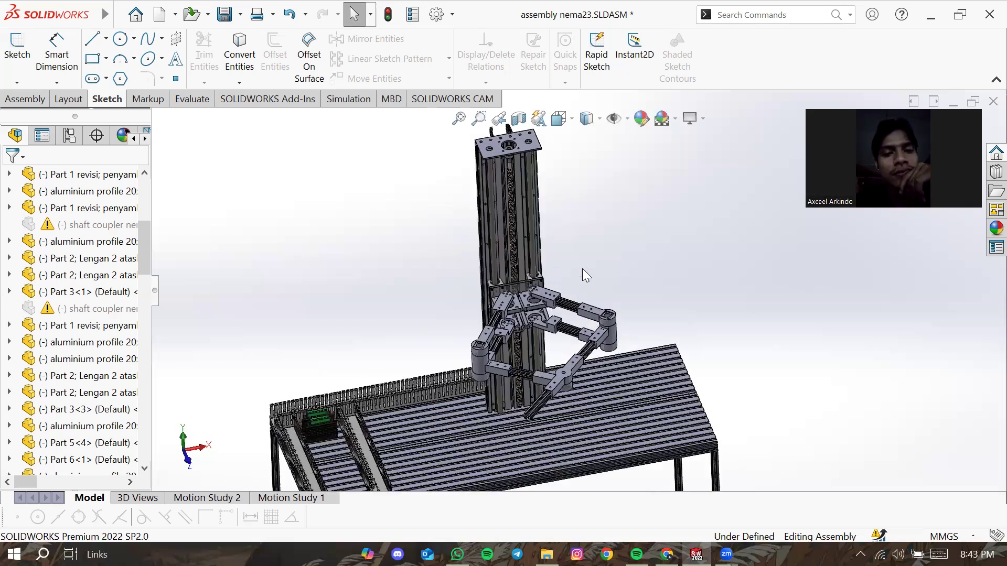
pyautogui.scroll(-1, 582, 283)
pyautogui.scroll(1, 574, 311)
pyautogui.scroll(1, 514, 410)
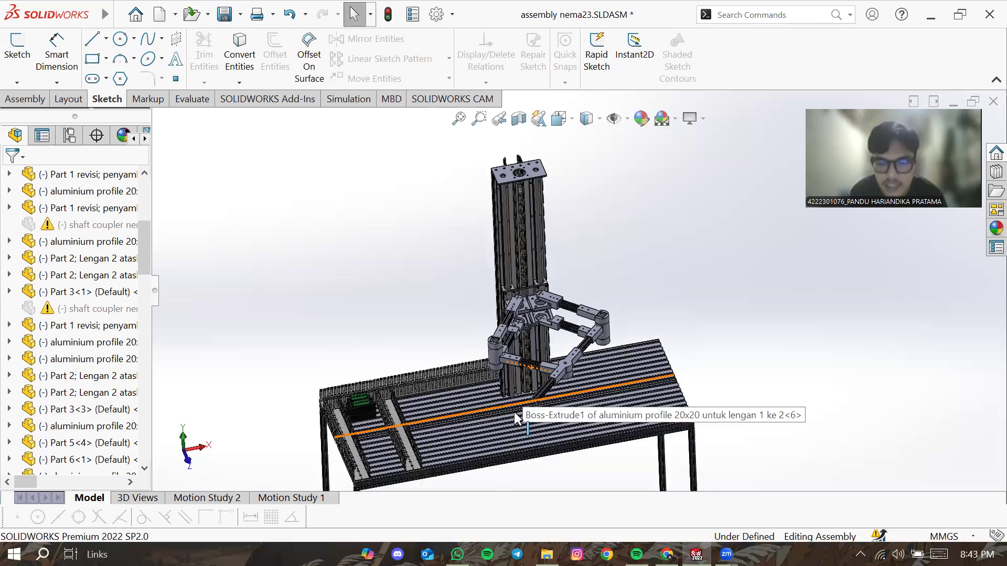
# Step: Pull the linkage's Part 6 end joint slightly outward, away from the column, to demonstrate the arm's movement
pyautogui.scroll(-1, 491, 394)
pyautogui.scroll(-1, 475, 372)
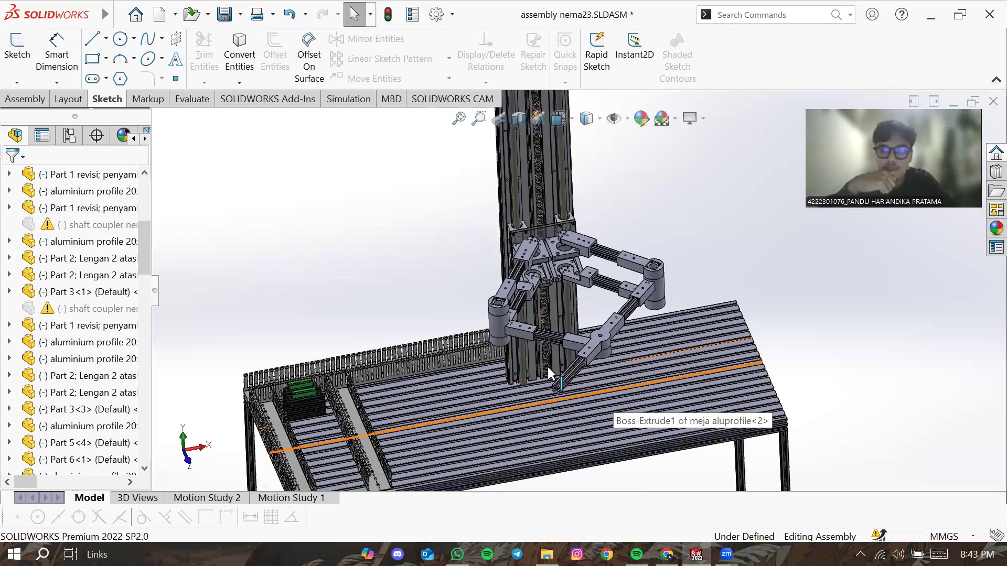
pyautogui.click(606, 344)
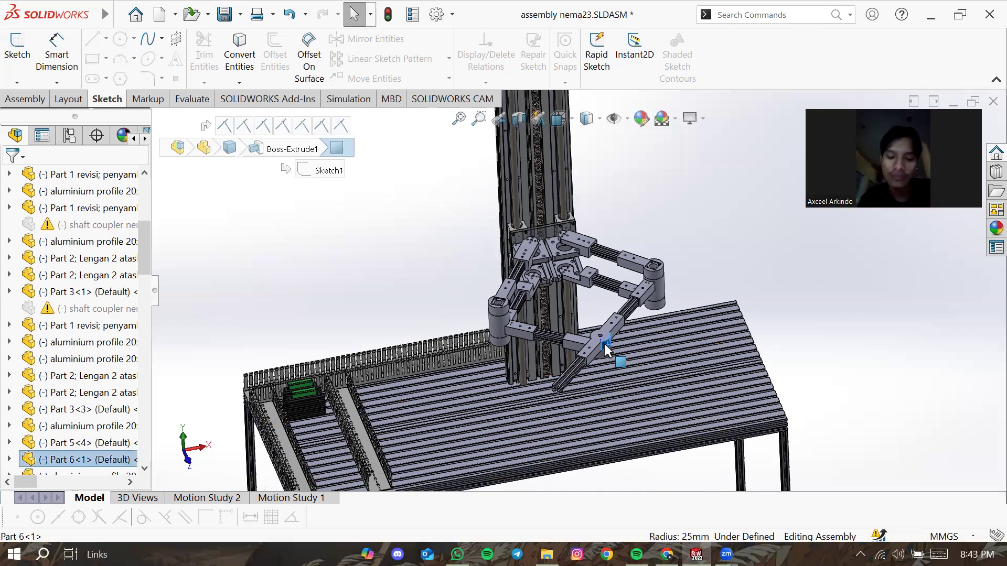
pyautogui.moveTo(600, 345); pyautogui.dragTo(595, 350)
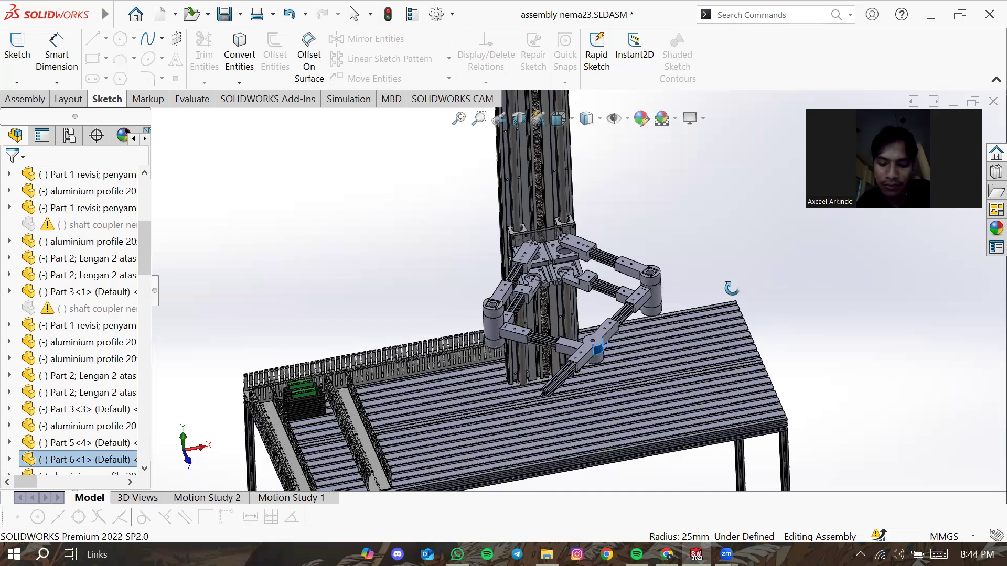
# Step: Inspect the SBR16UU bearing carriage, arm brackets and linkage from an angled side view and from the front above
pyautogui.moveTo(729, 280); pyautogui.dragTo(767, 376, button='middle')
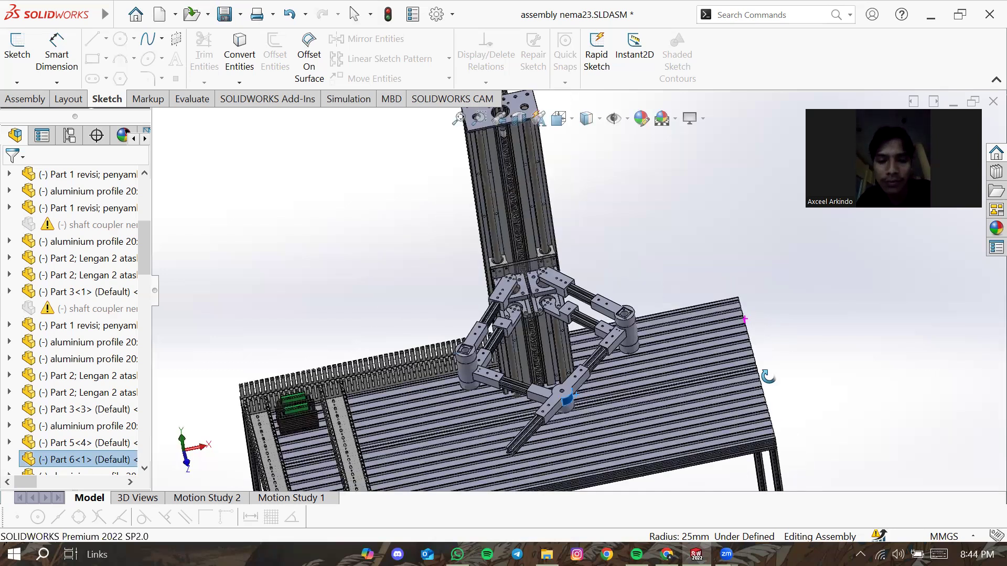
pyautogui.moveTo(625, 335); pyautogui.dragTo(537, 317, button='middle')
pyautogui.scroll(-4, 535, 319)
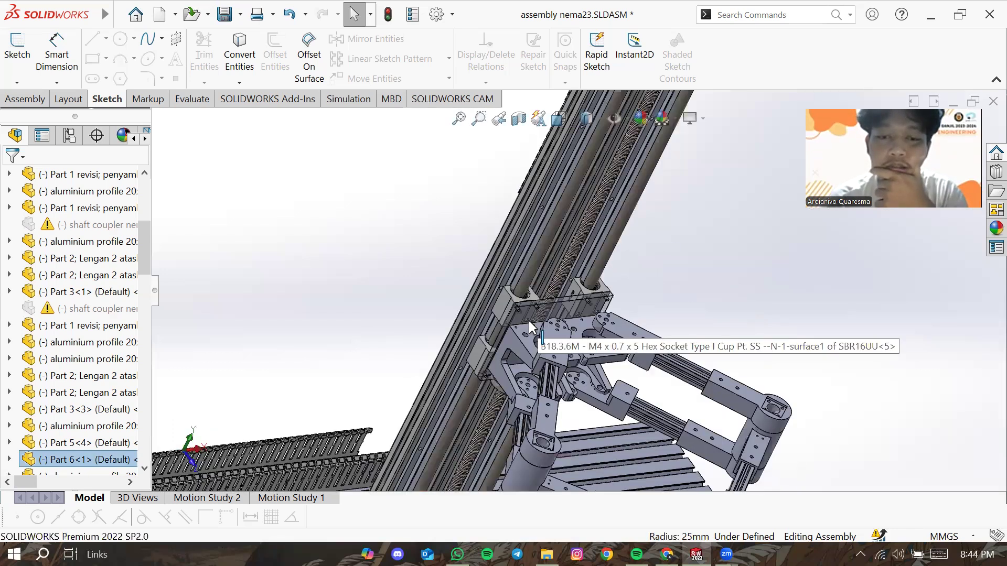
pyautogui.scroll(5, 548, 326)
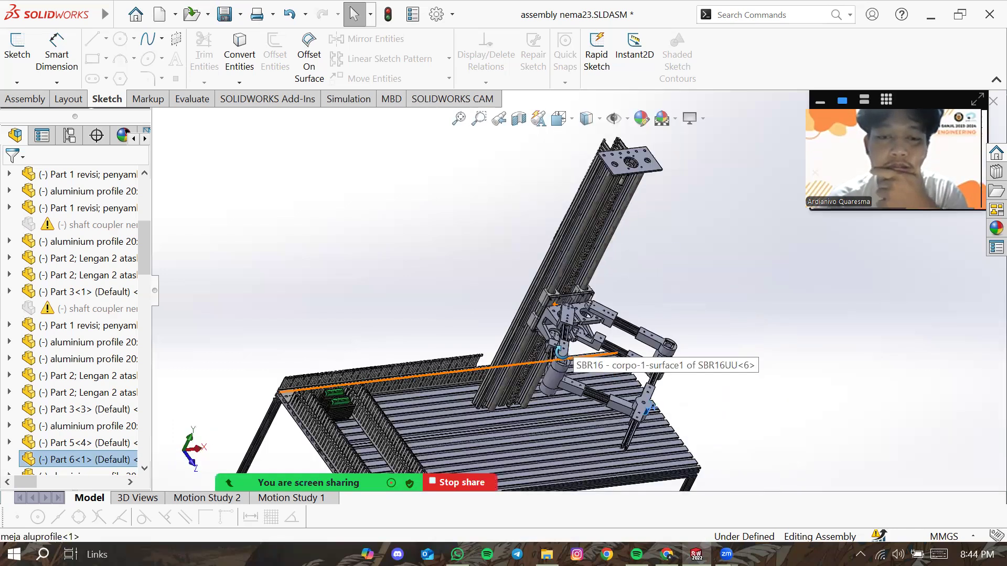
pyautogui.moveTo(436, 300); pyautogui.dragTo(553, 323, button='middle')
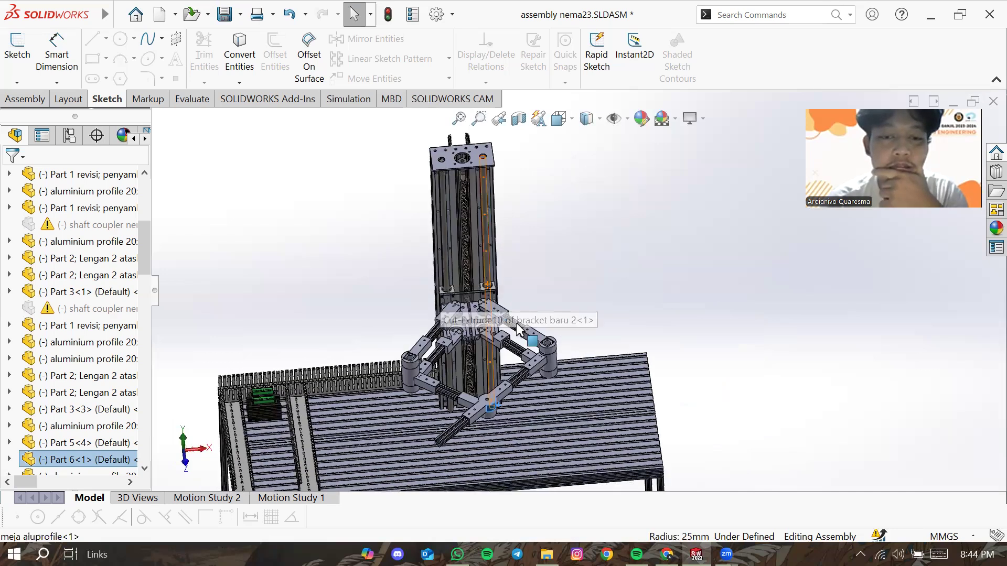
pyautogui.scroll(-3, 553, 324)
pyautogui.scroll(1, 603, 325)
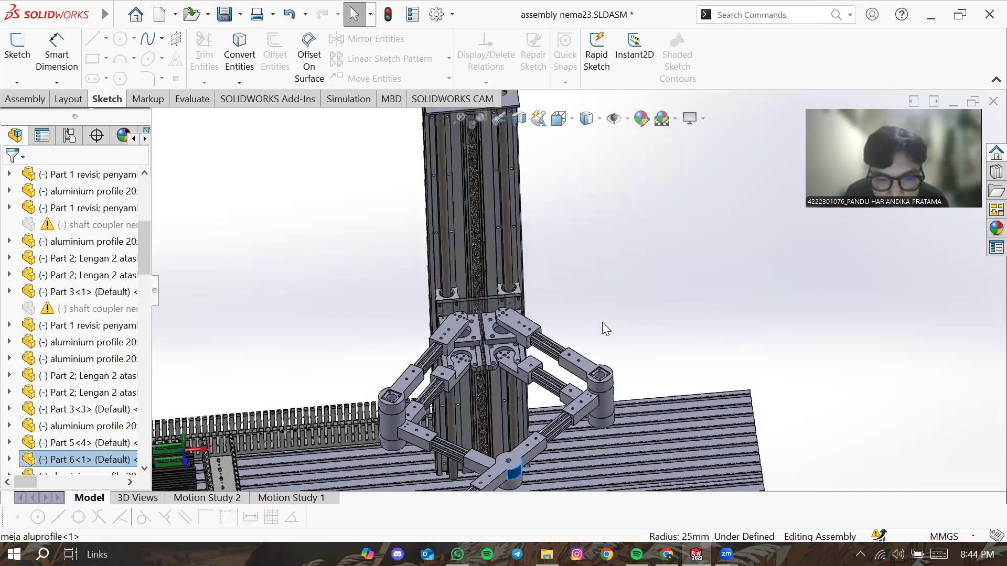
pyautogui.moveTo(594, 321); pyautogui.dragTo(567, 376, button='middle')
pyautogui.scroll(3, 566, 375)
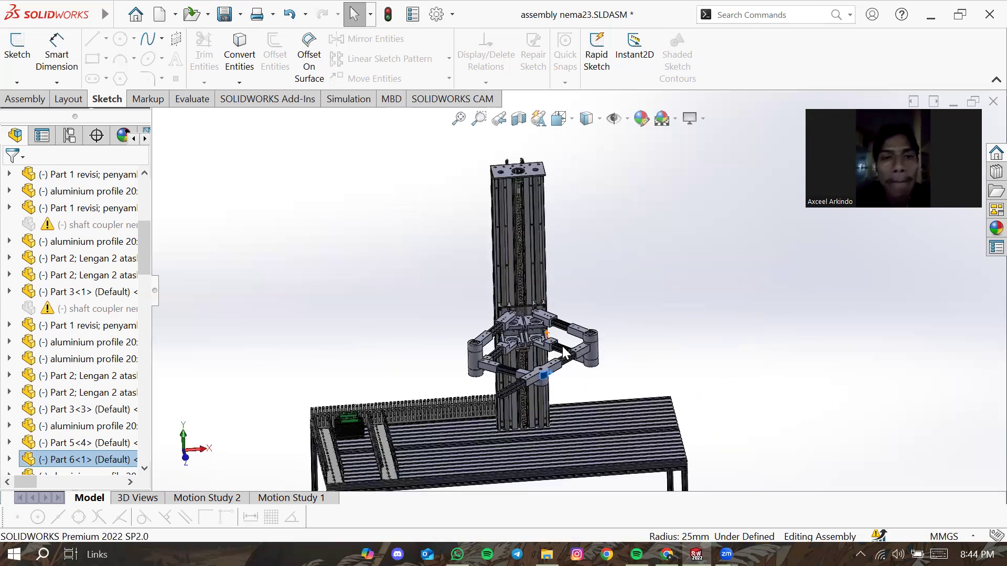
pyautogui.scroll(-1, 561, 343)
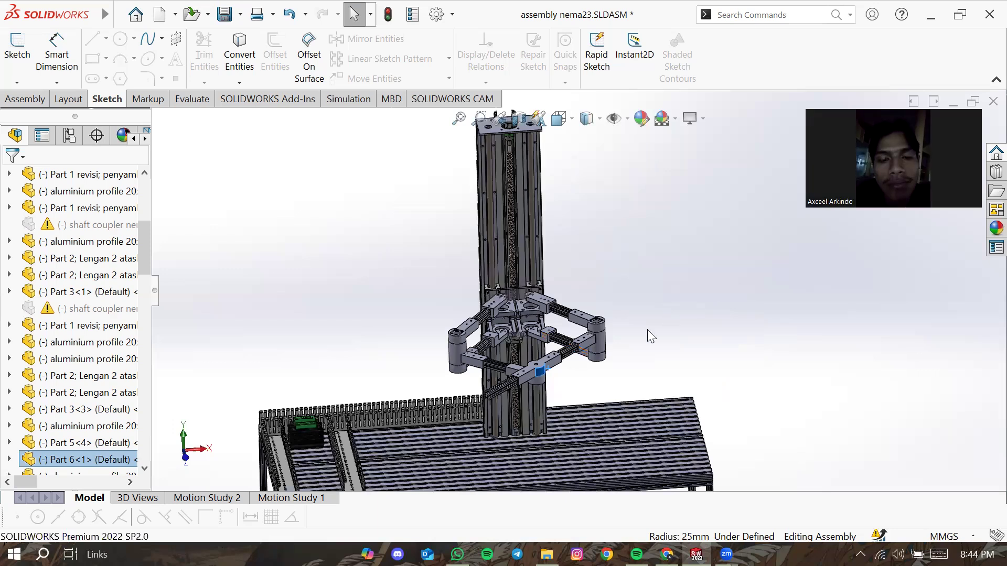
# Step: Review the extended linkage arm and the full column from the side and at a front angle
pyautogui.moveTo(645, 338); pyautogui.dragTo(708, 361, button='middle')
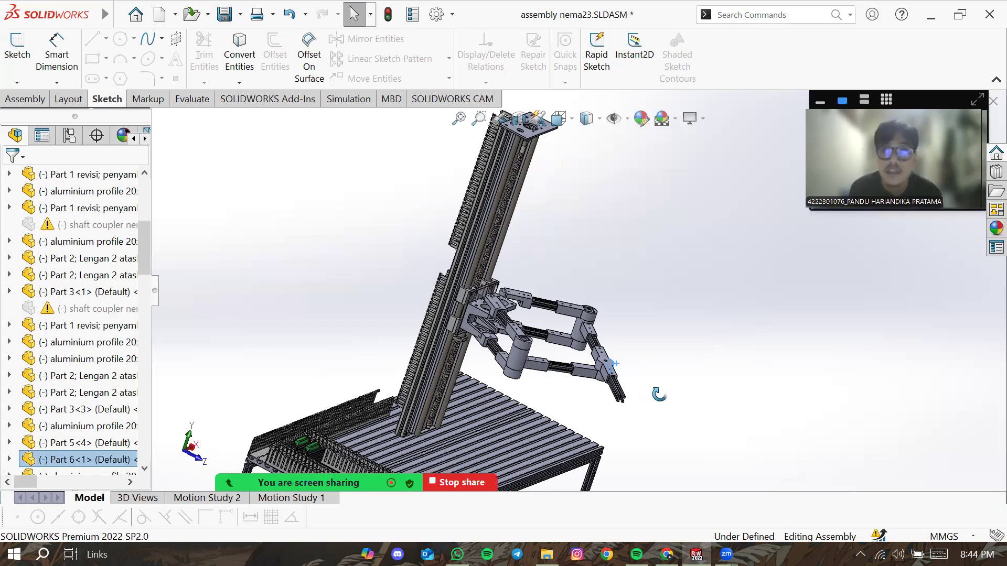
pyautogui.moveTo(659, 395); pyautogui.dragTo(654, 395, button='middle')
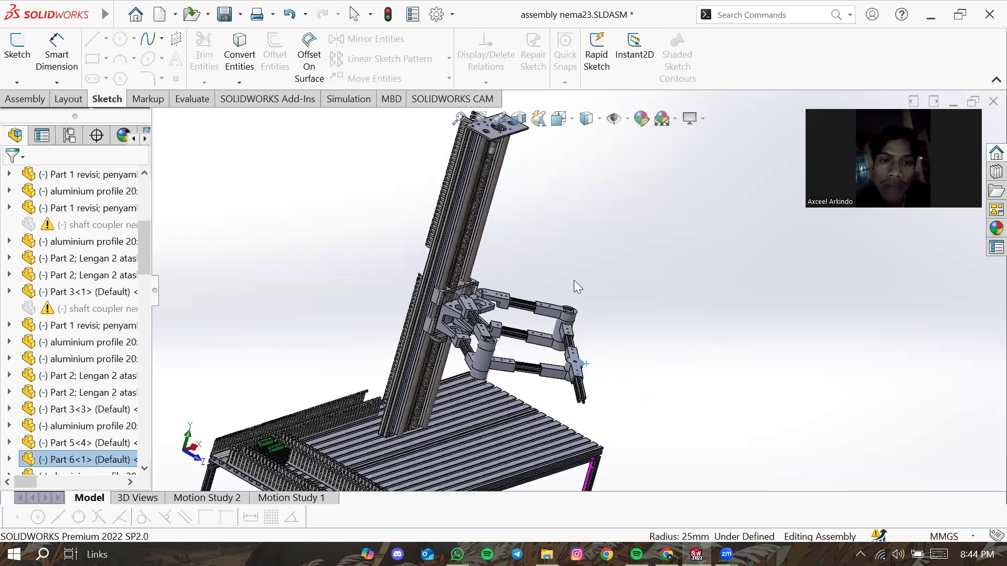
pyautogui.scroll(1, 564, 261)
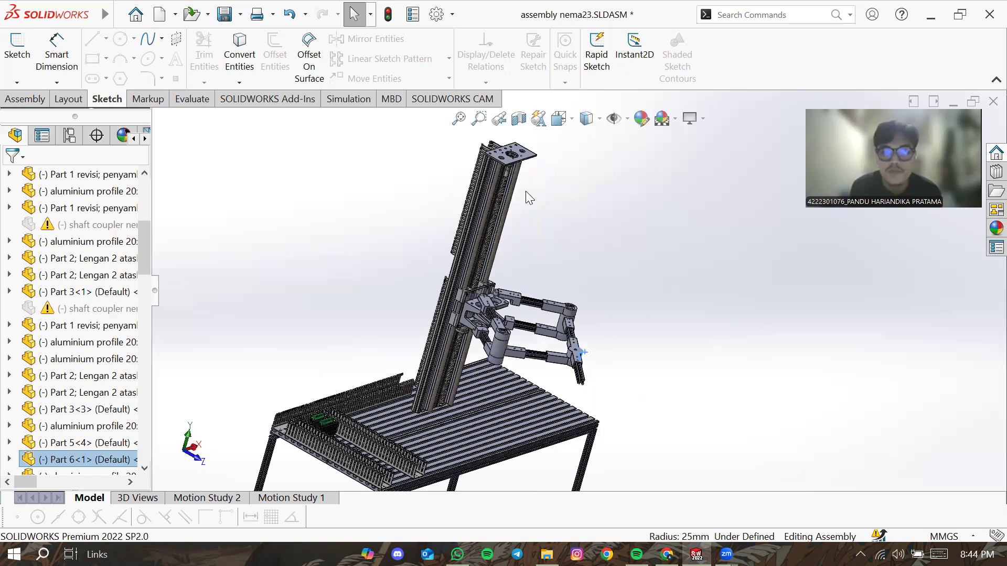
pyautogui.scroll(-1, 526, 191)
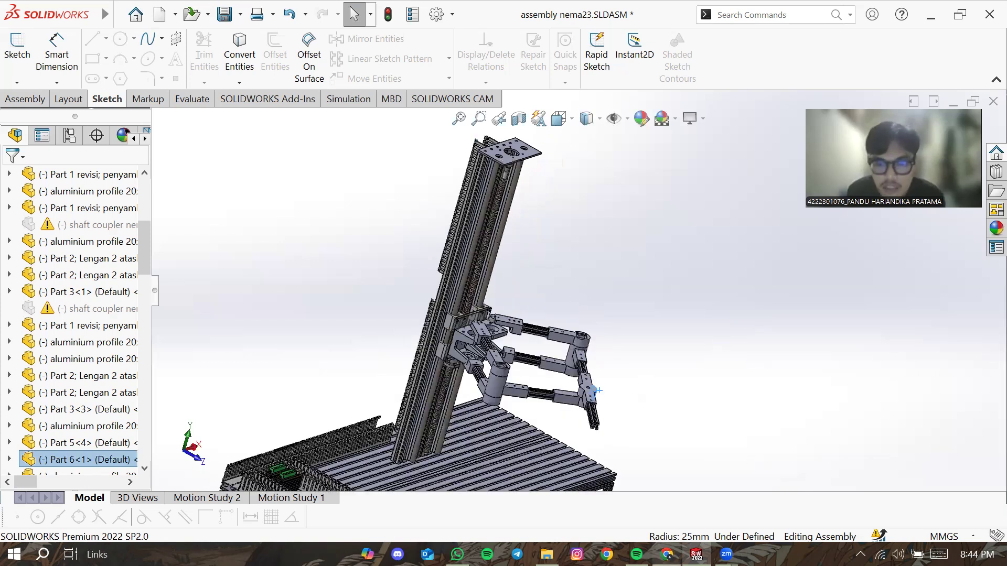
pyautogui.moveTo(667, 554)
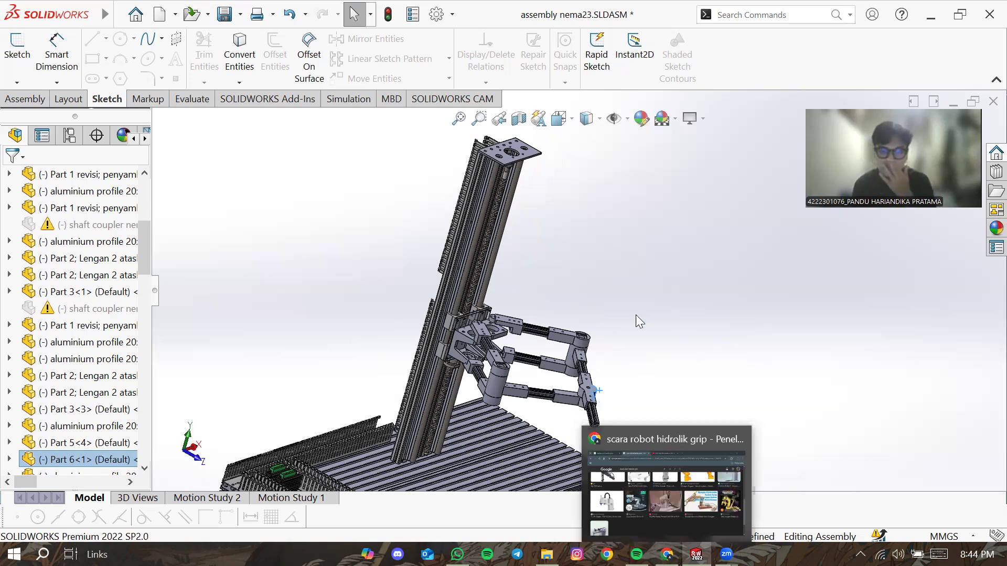
pyautogui.moveTo(633, 315); pyautogui.dragTo(615, 319, button='middle')
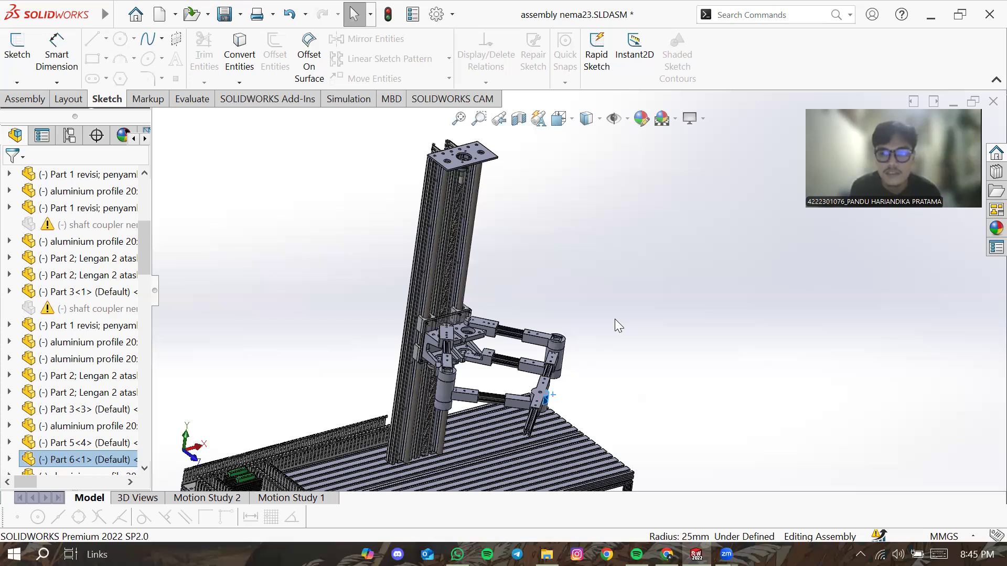
pyautogui.moveTo(627, 396)
pyautogui.mouseDown(button='middle')
pyautogui.moveTo(611, 401)
pyautogui.moveTo(603, 353)
pyautogui.moveTo(621, 379)
pyautogui.mouseUp(button='middle')
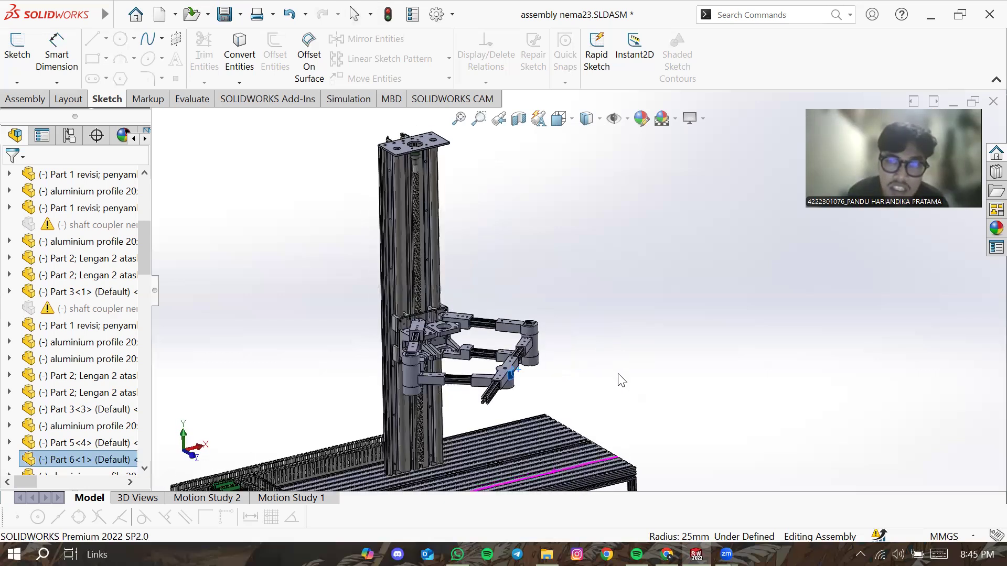
pyautogui.press('Escape')
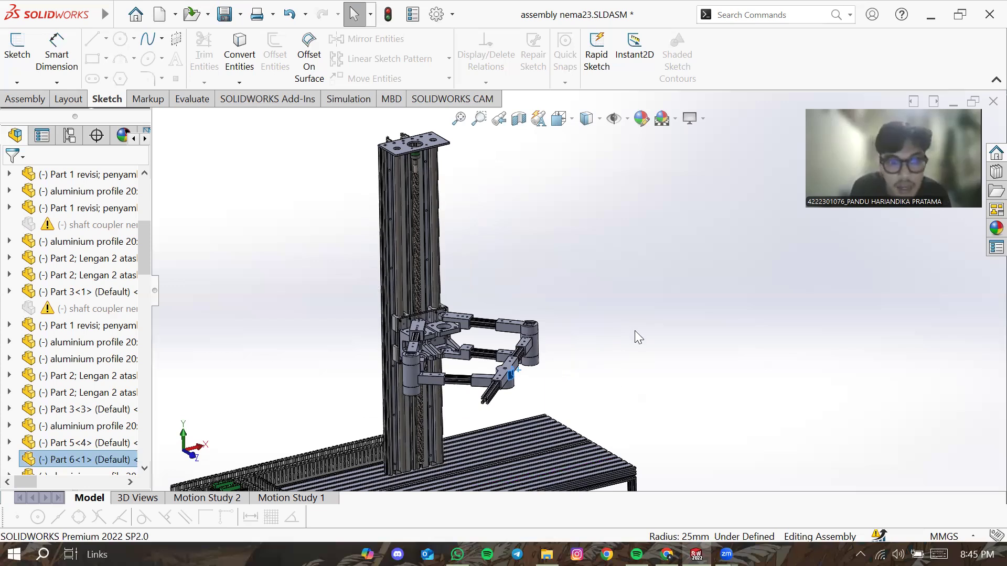
# Step: Swing the Part 1 revisi arm segment at the carriage bracket to demonstrate how the linkage folds
pyautogui.moveTo(565, 373); pyautogui.dragTo(560, 372, button='middle')
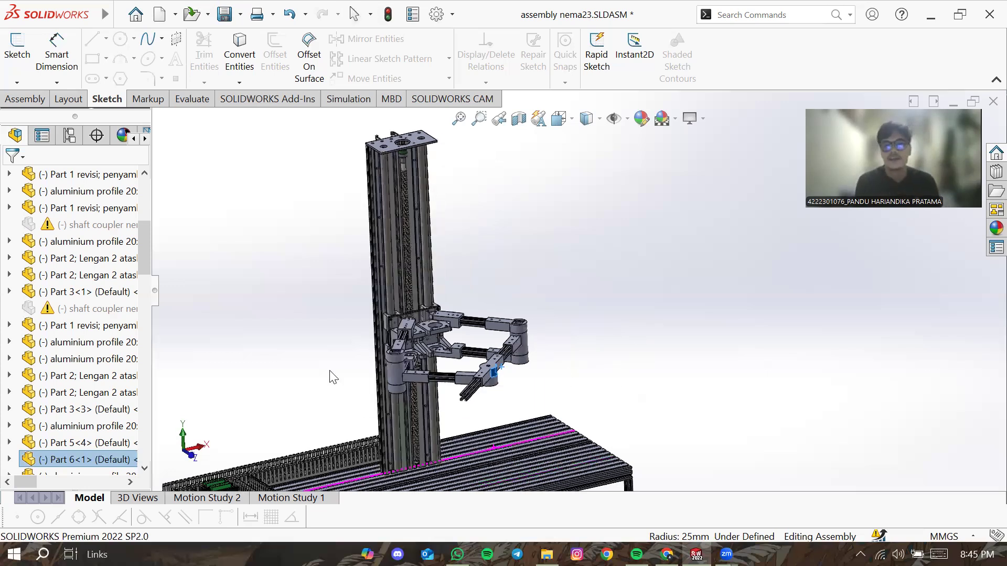
pyautogui.moveTo(395, 355); pyautogui.dragTo(459, 342, button='middle')
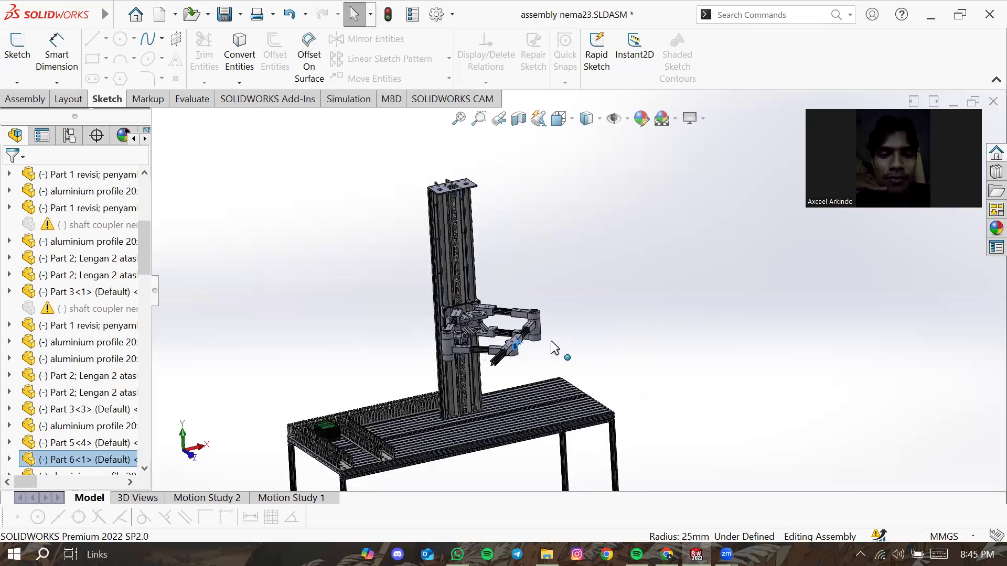
pyautogui.scroll(-1, 558, 258)
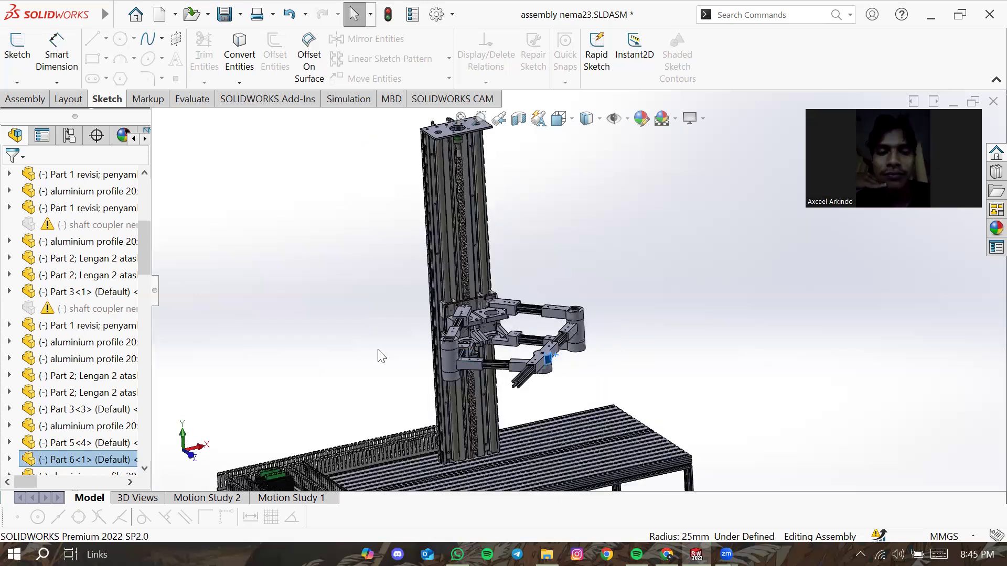
pyautogui.scroll(-1, 375, 351)
pyautogui.scroll(-2, 586, 393)
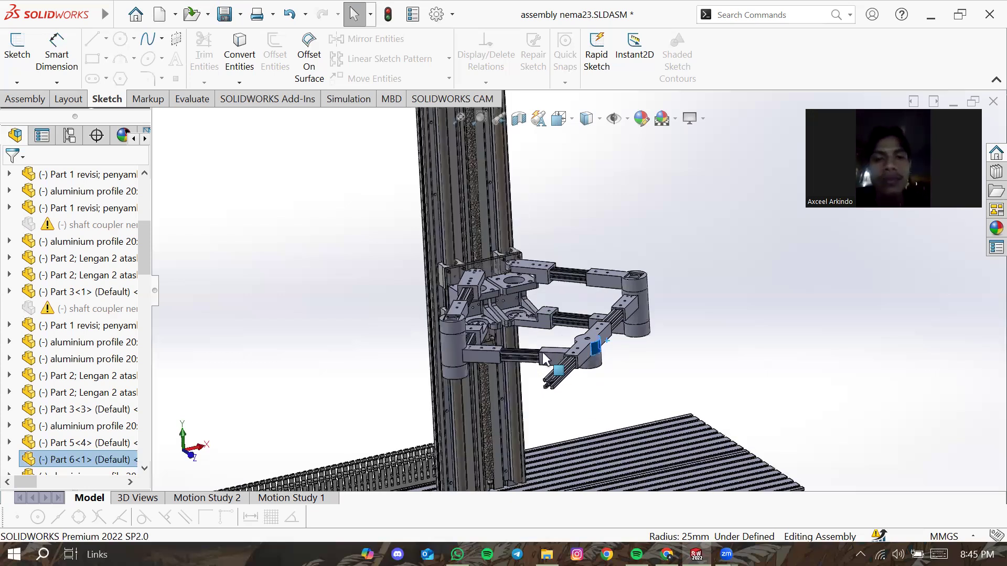
pyautogui.click(478, 299)
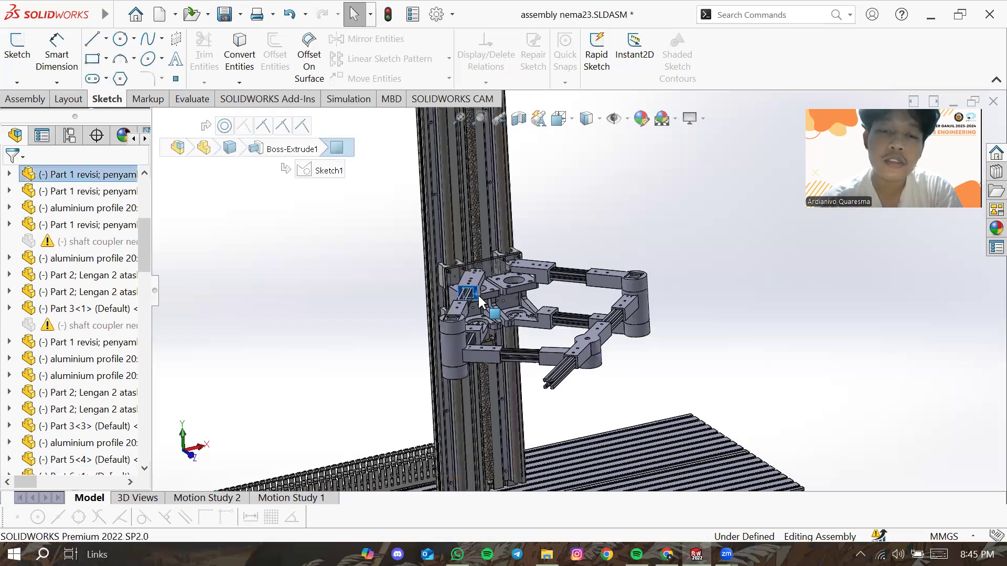
pyautogui.moveTo(478, 298); pyautogui.dragTo(494, 301)
pyautogui.click(703, 357)
# Step: Move the Part 3<3> cylindrical elbow joint slightly to shift the folded linkage in front of the column
pyautogui.moveTo(703, 357); pyautogui.dragTo(704, 336, button='middle')
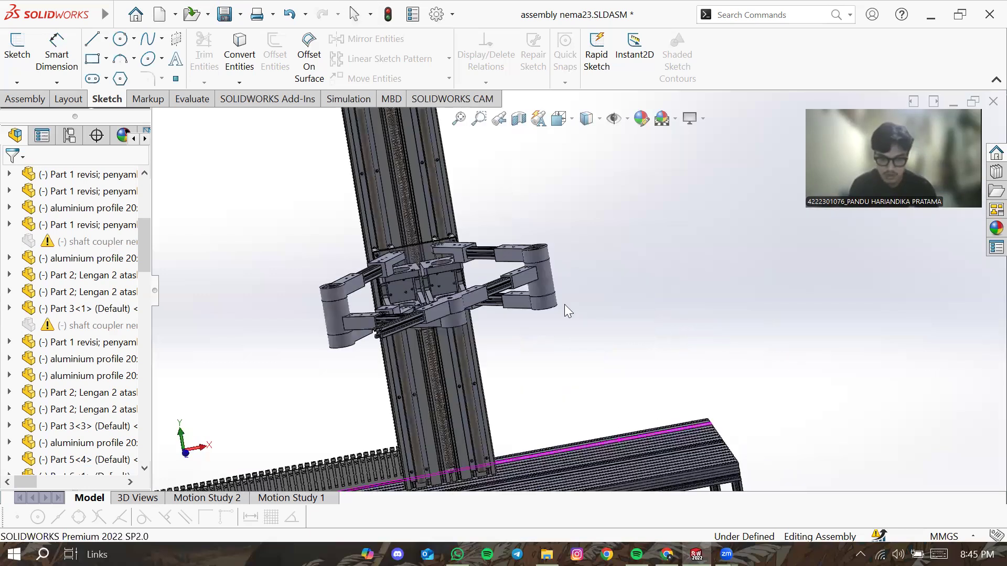
pyautogui.moveTo(564, 310); pyautogui.dragTo(429, 280, button='middle')
pyautogui.moveTo(427, 313); pyautogui.dragTo(427, 319)
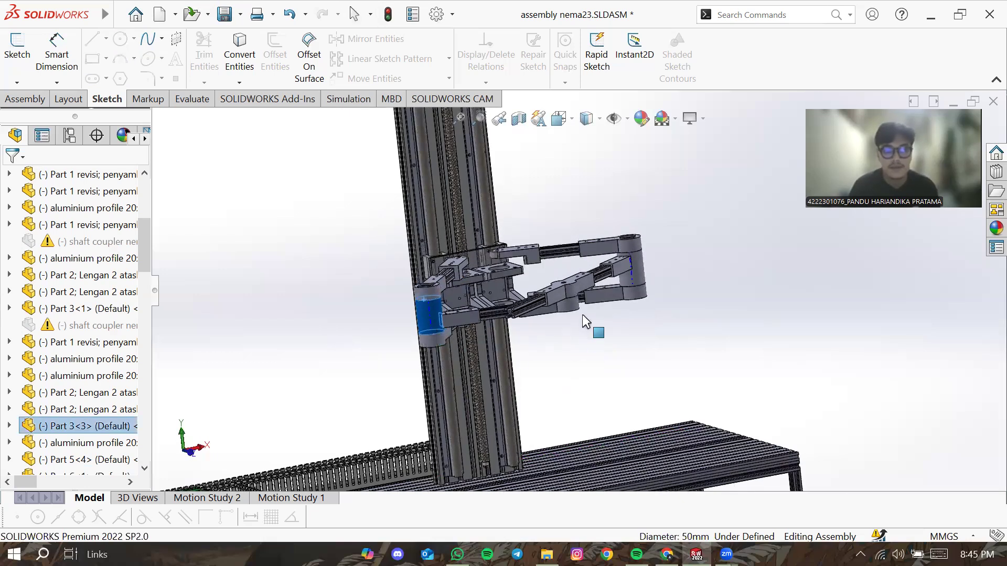
# Step: Pull the Part 6 joint outward over the profile table to extend the linkage arm
pyautogui.moveTo(636, 297); pyautogui.dragTo(614, 369, button='middle')
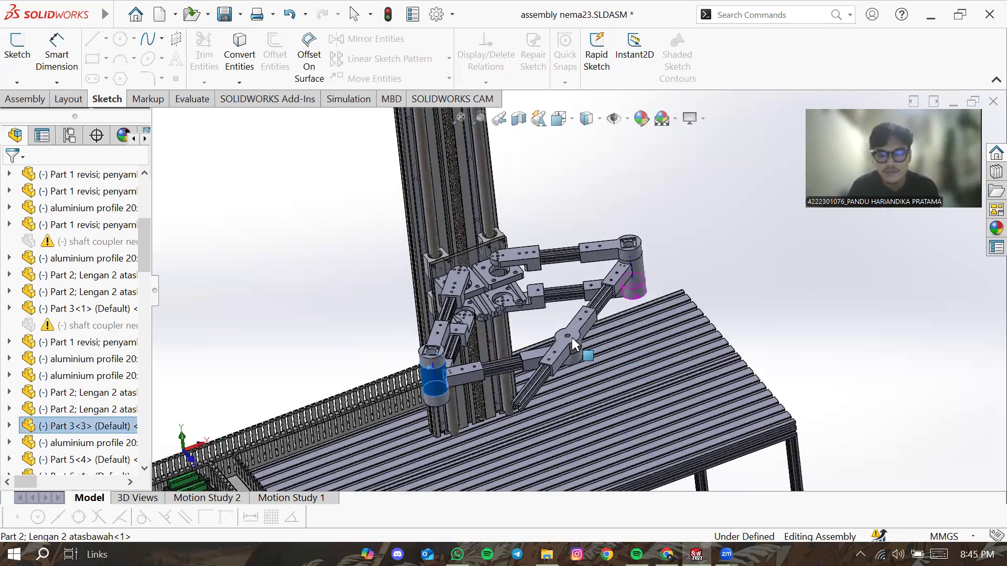
pyautogui.click(572, 338)
pyautogui.moveTo(554, 395); pyautogui.dragTo(580, 373)
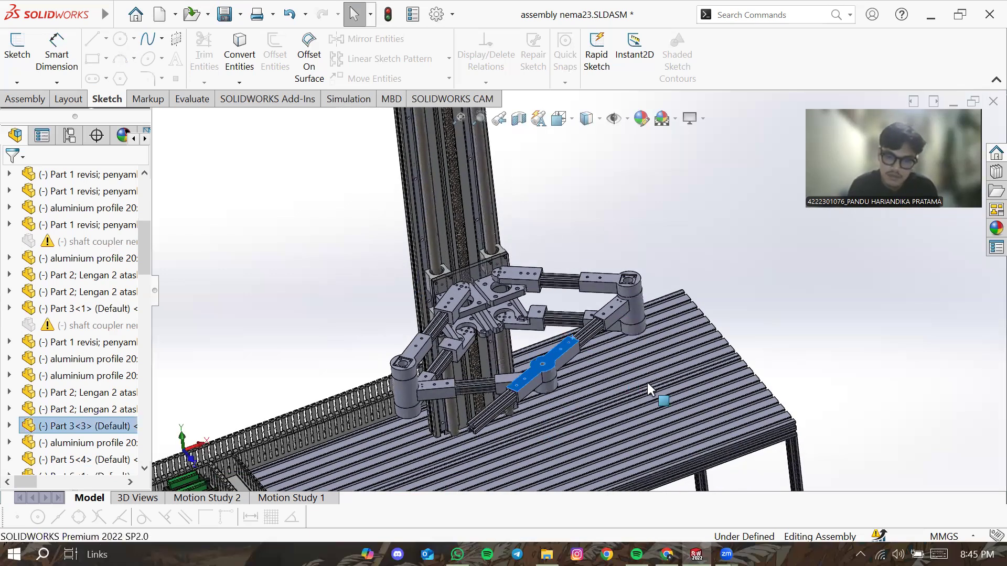
# Step: Examine the extended linkage arm, column and profile table from the side, and the Part 6 joint up close from above
pyautogui.moveTo(648, 382); pyautogui.dragTo(541, 233, button='middle')
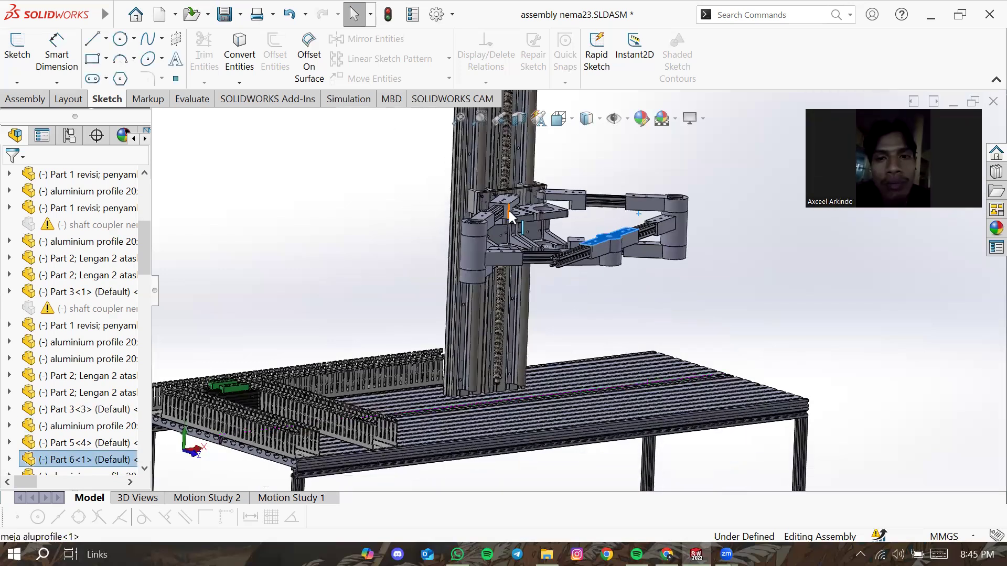
pyautogui.scroll(2, 525, 209)
pyautogui.scroll(1, 626, 170)
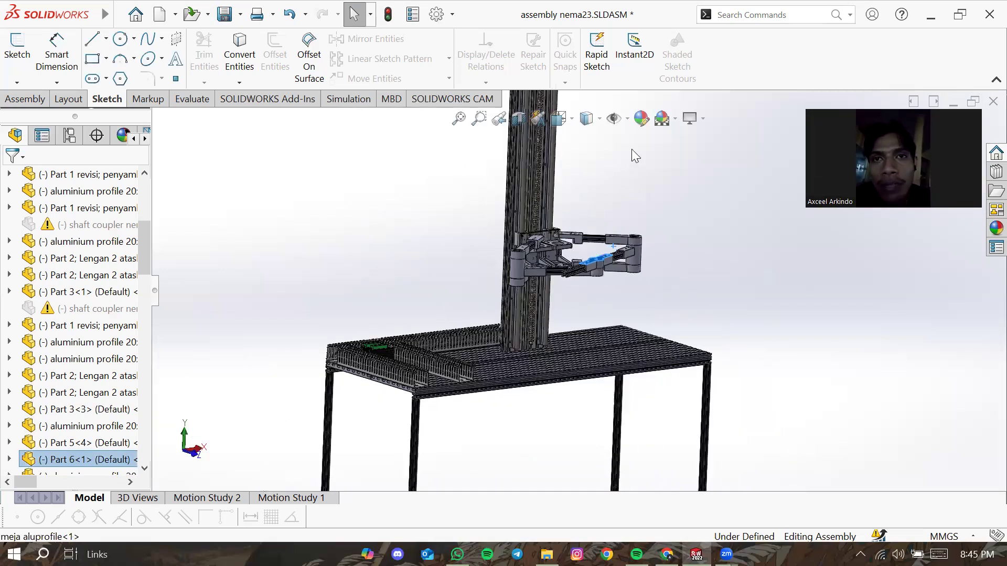
pyautogui.scroll(-2, 629, 148)
pyautogui.scroll(-1, 550, 167)
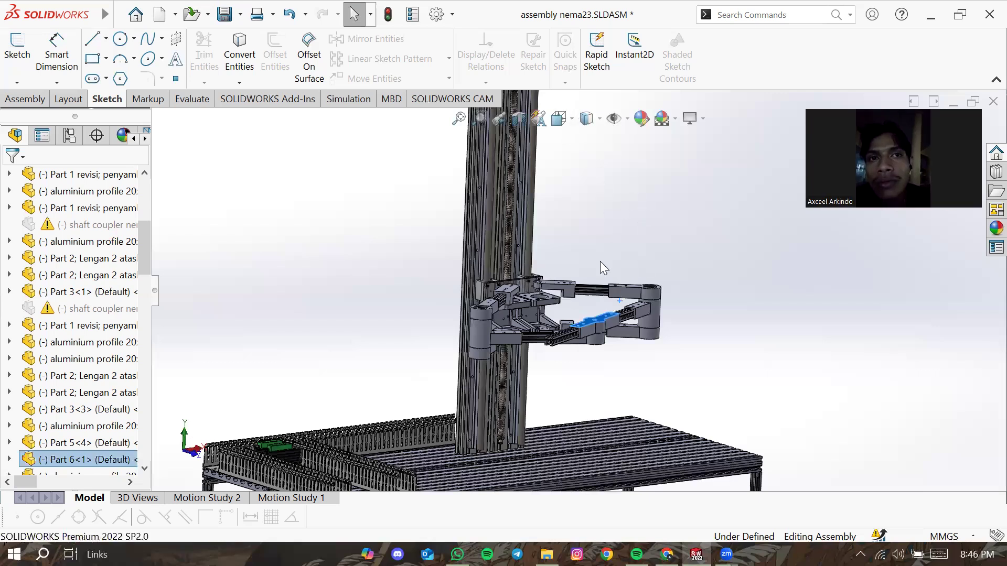
pyautogui.moveTo(612, 255); pyautogui.dragTo(656, 232, button='middle')
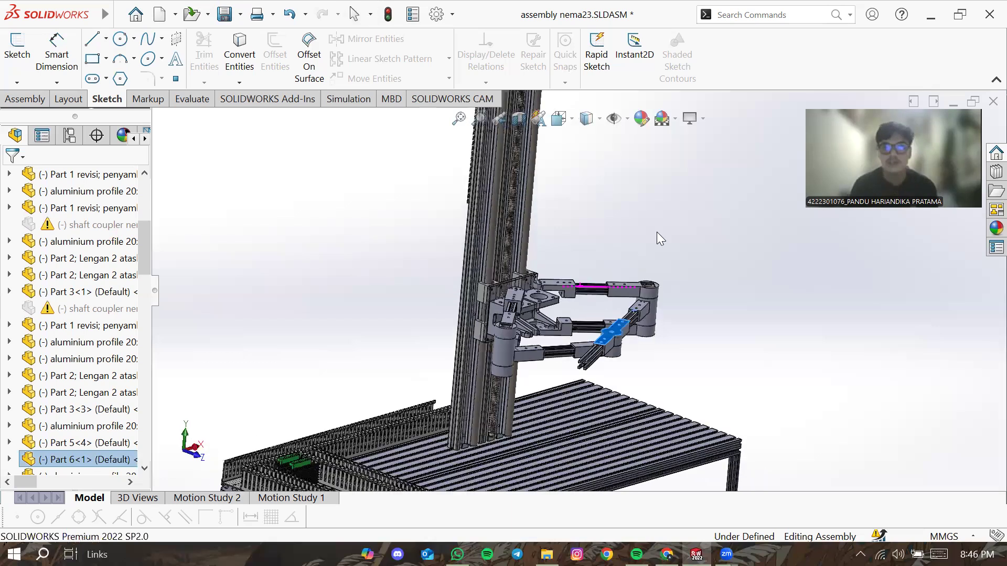
pyautogui.press('Escape')
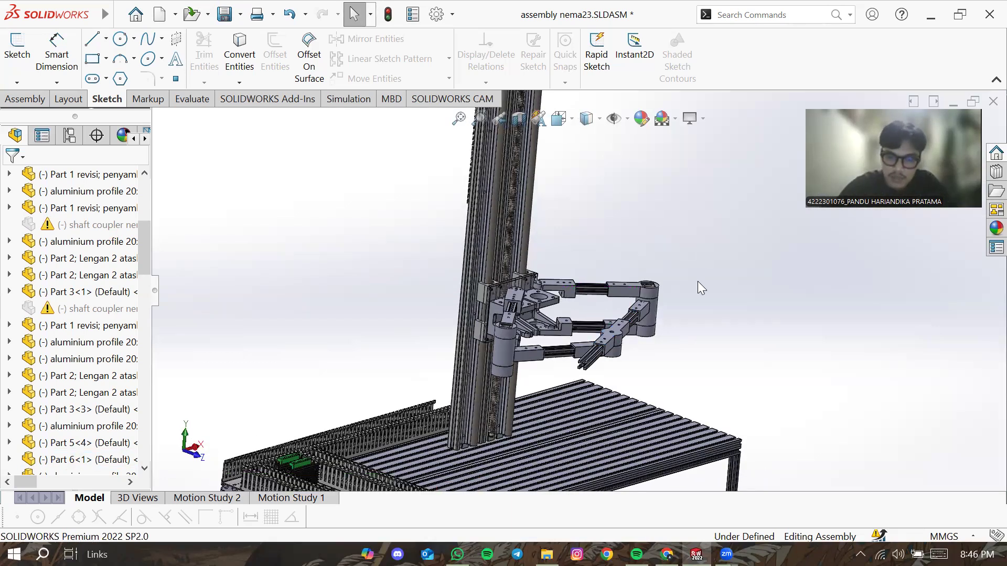
pyautogui.moveTo(620, 332); pyautogui.dragTo(615, 337, button='middle')
pyautogui.scroll(1, 612, 328)
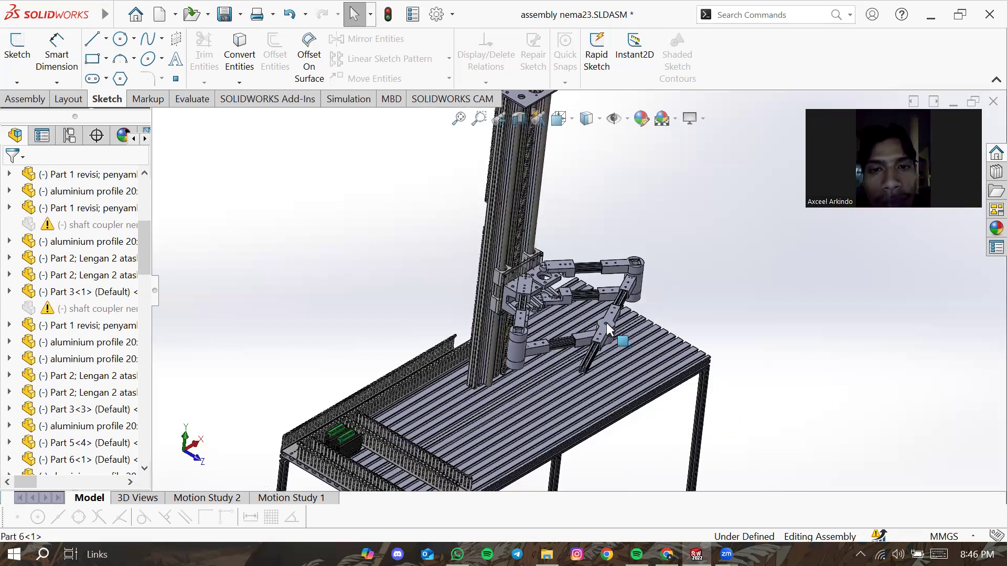
pyautogui.scroll(-2, 606, 323)
pyautogui.scroll(-3, 602, 325)
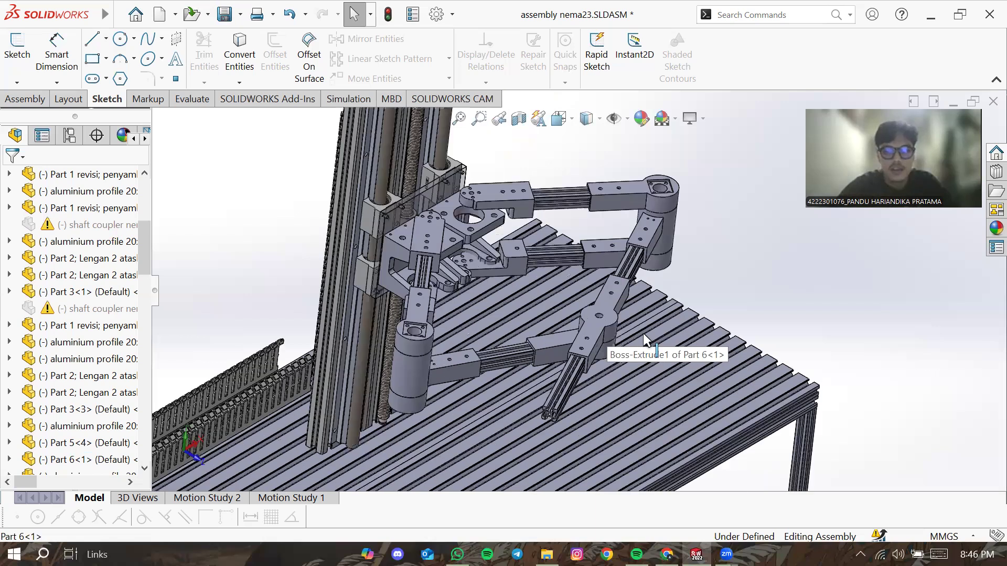
pyautogui.moveTo(639, 345); pyautogui.dragTo(616, 360, button='middle')
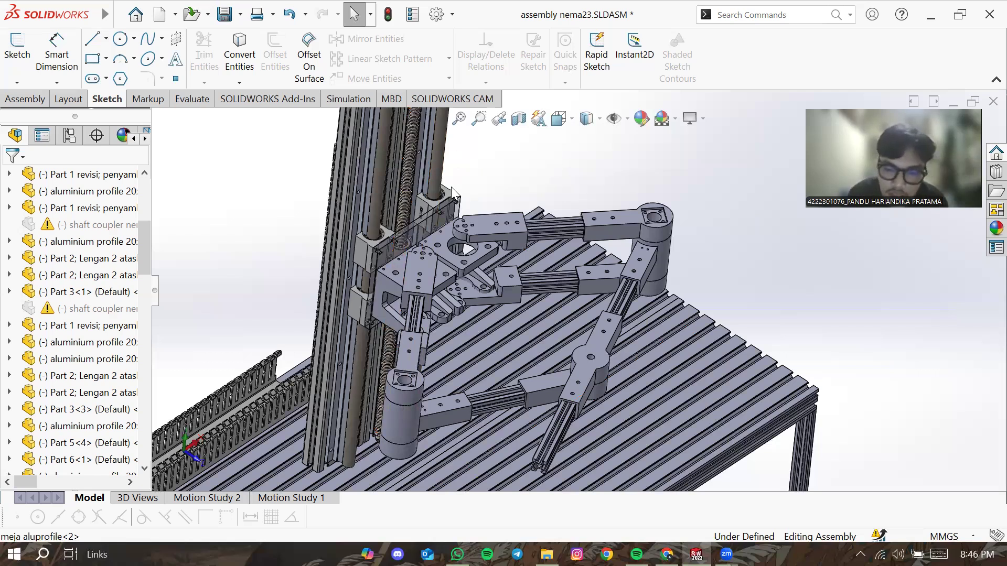
# Step: Inspect the threaded lead screw, the guide shafts and the bearing blocks that carry the arm brackets
pyautogui.scroll(-2, 451, 187)
pyautogui.scroll(-2, 412, 205)
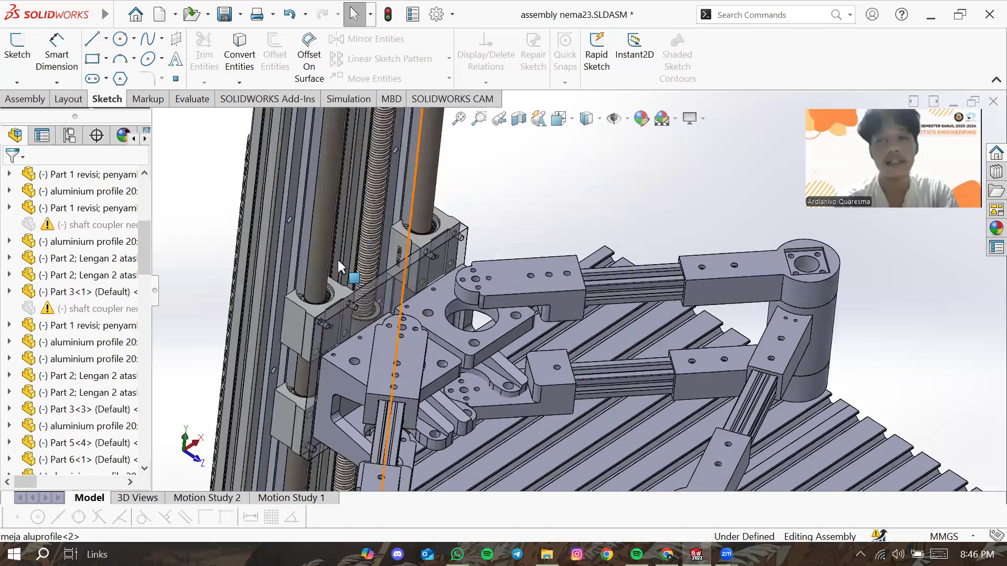
pyautogui.scroll(-2, 338, 259)
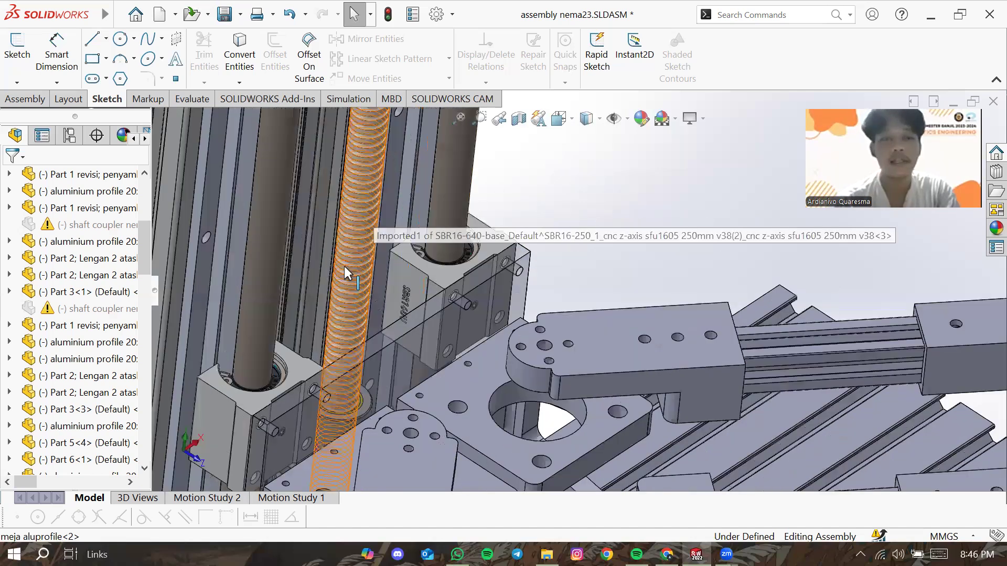
pyautogui.click(357, 200)
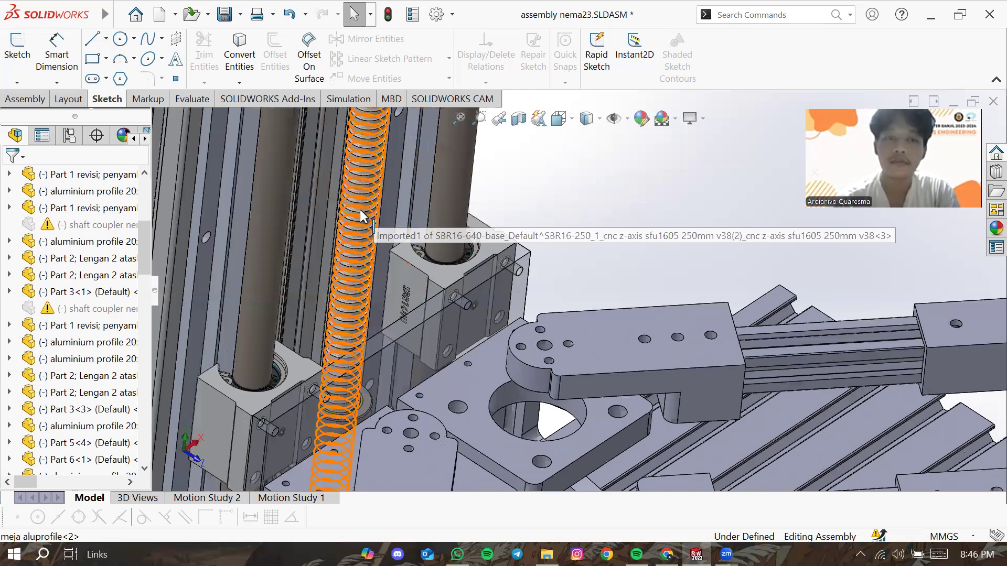
pyautogui.click(632, 207)
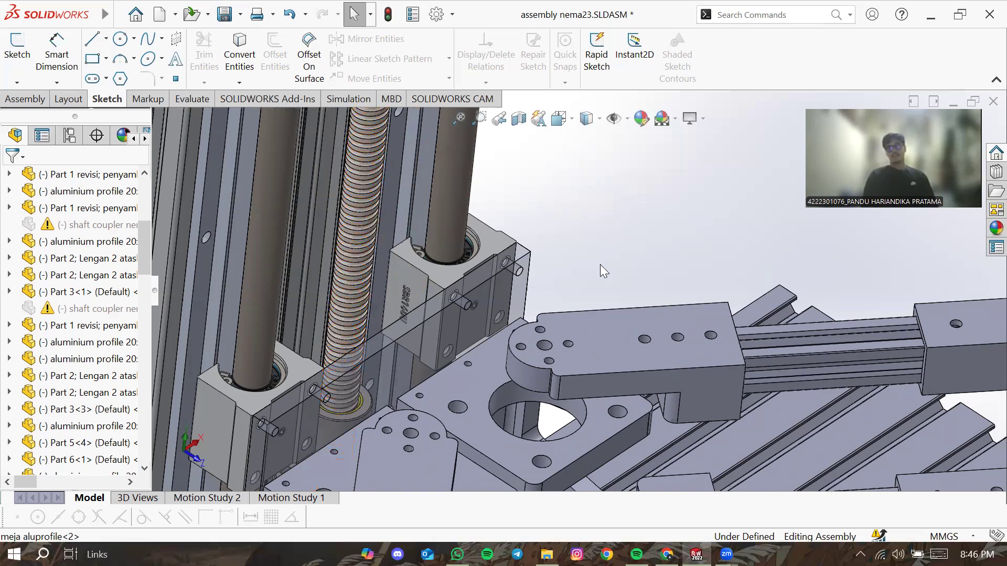
pyautogui.scroll(3, 599, 264)
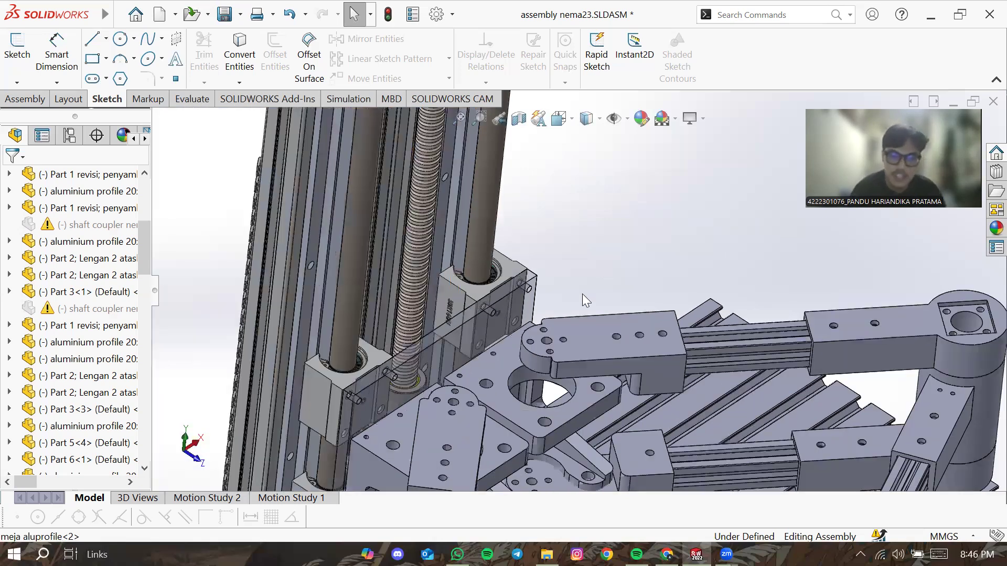
pyautogui.scroll(1, 585, 291)
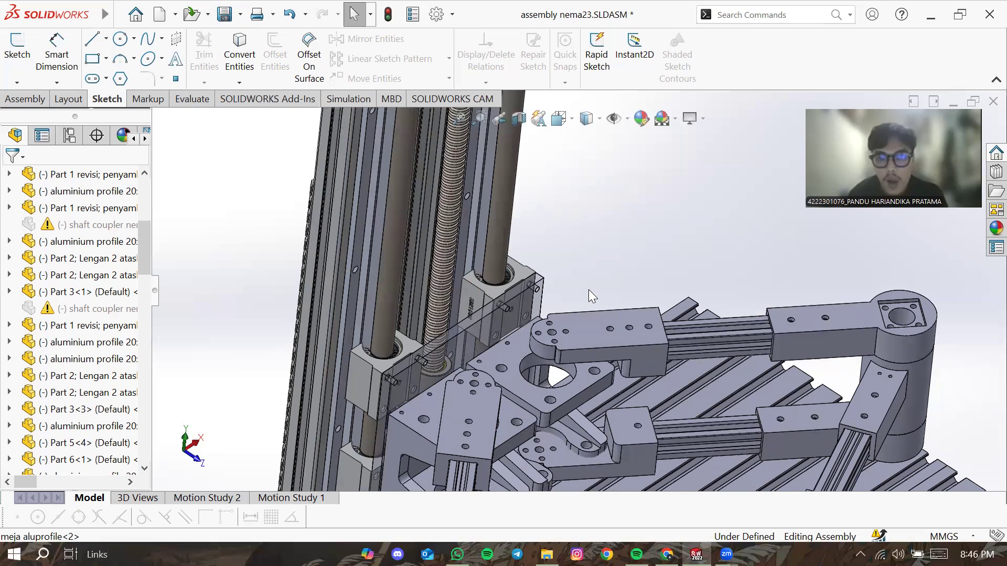
pyautogui.scroll(1, 588, 289)
pyautogui.scroll(1, 609, 347)
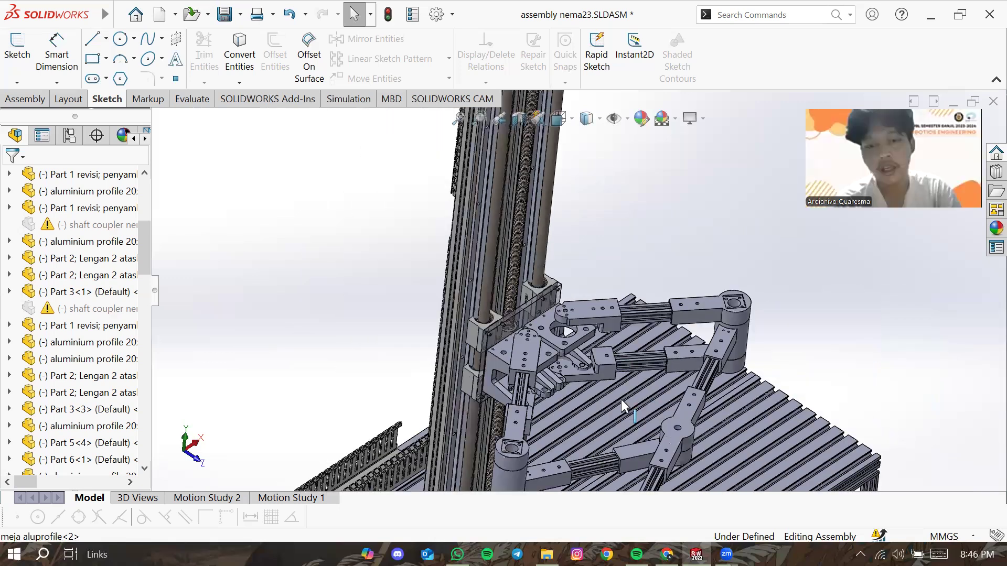
pyautogui.moveTo(621, 392); pyautogui.dragTo(627, 398, button='middle')
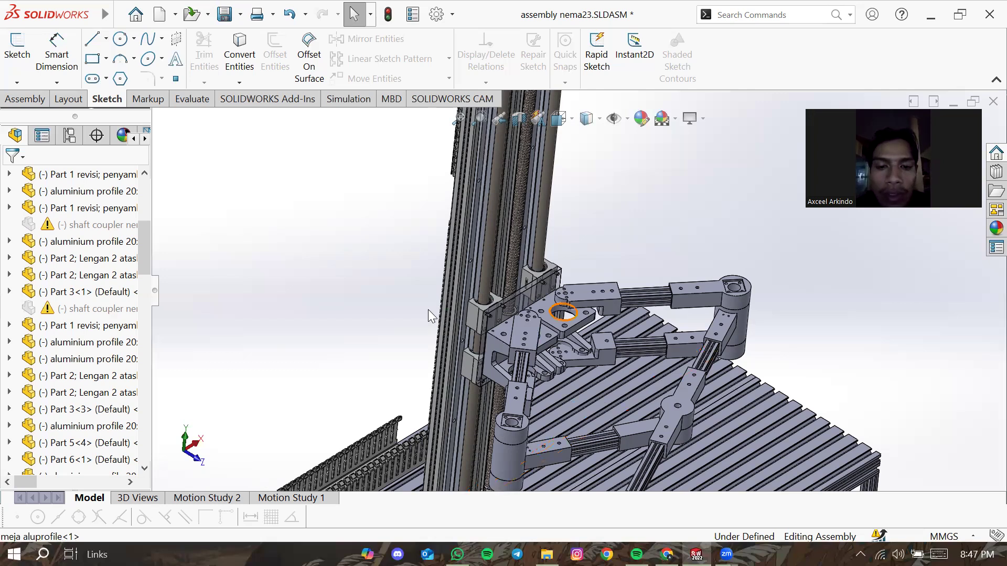
# Step: Review the linkage and brackets from a low front angle, and the column with its table from the front and side
pyautogui.moveTo(810, 396); pyautogui.dragTo(792, 293, button='middle')
pyautogui.scroll(-4, 582, 279)
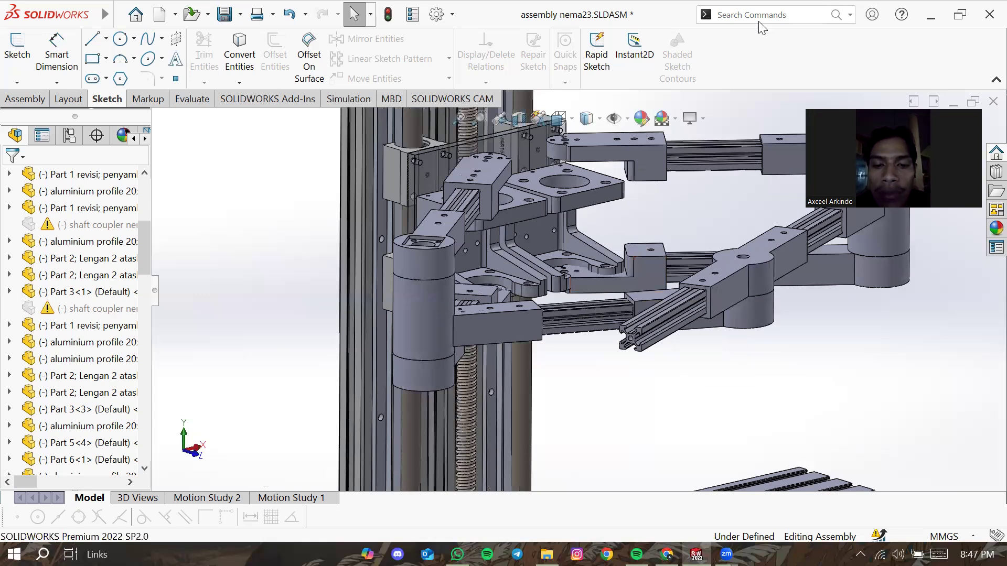
pyautogui.scroll(2, 797, 380)
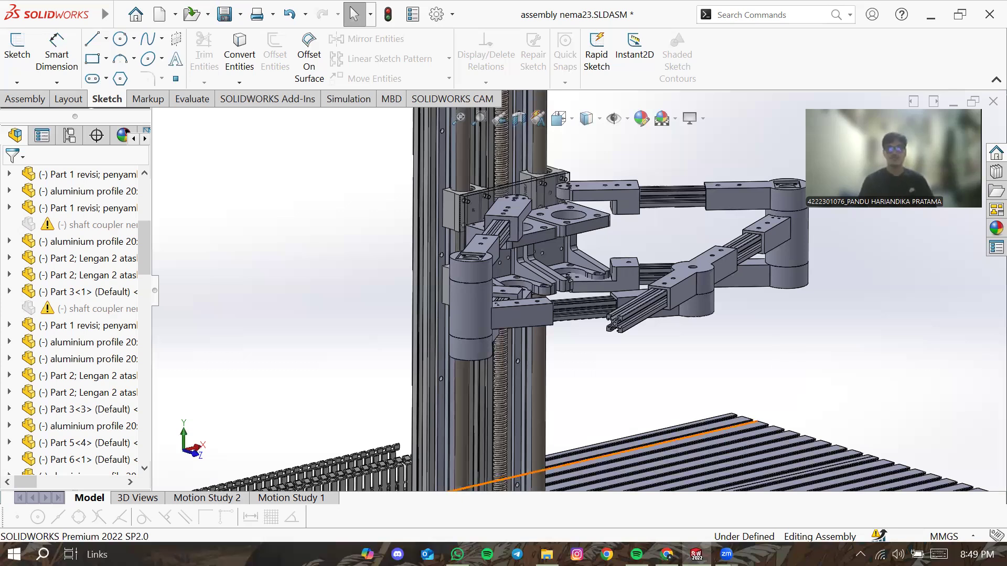
pyautogui.moveTo(667, 554)
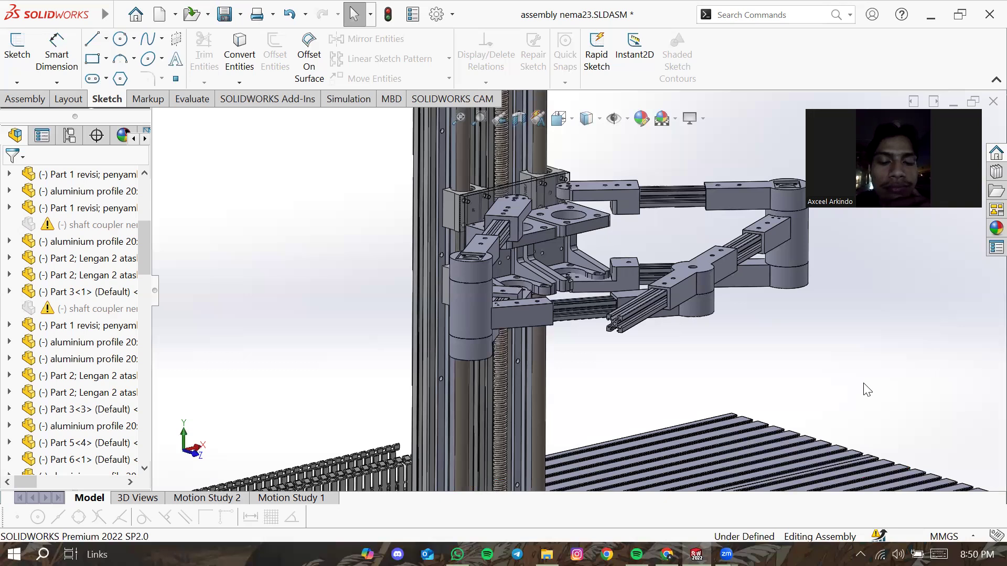
pyautogui.scroll(2, 565, 323)
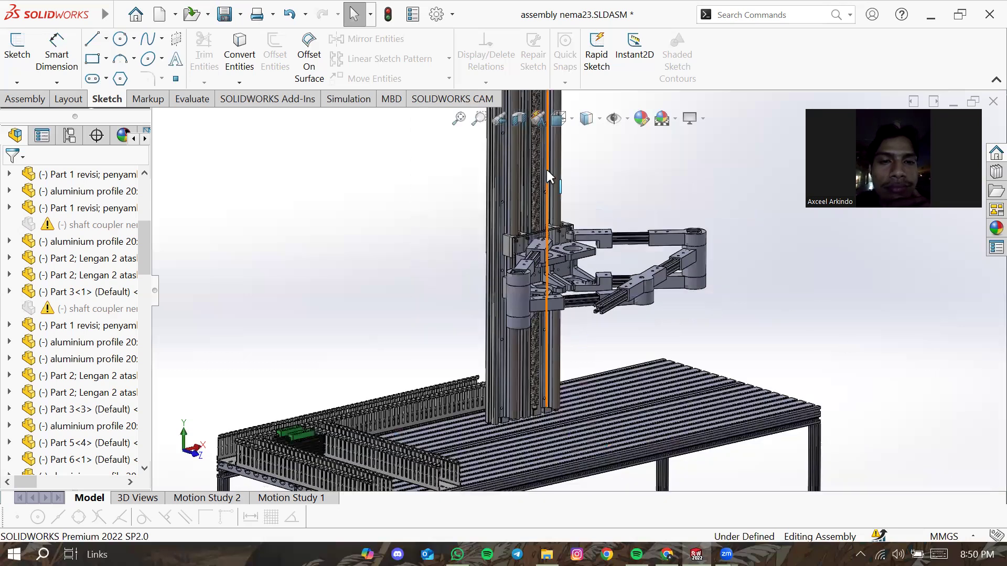
pyautogui.scroll(2, 546, 169)
pyautogui.scroll(-2, 551, 175)
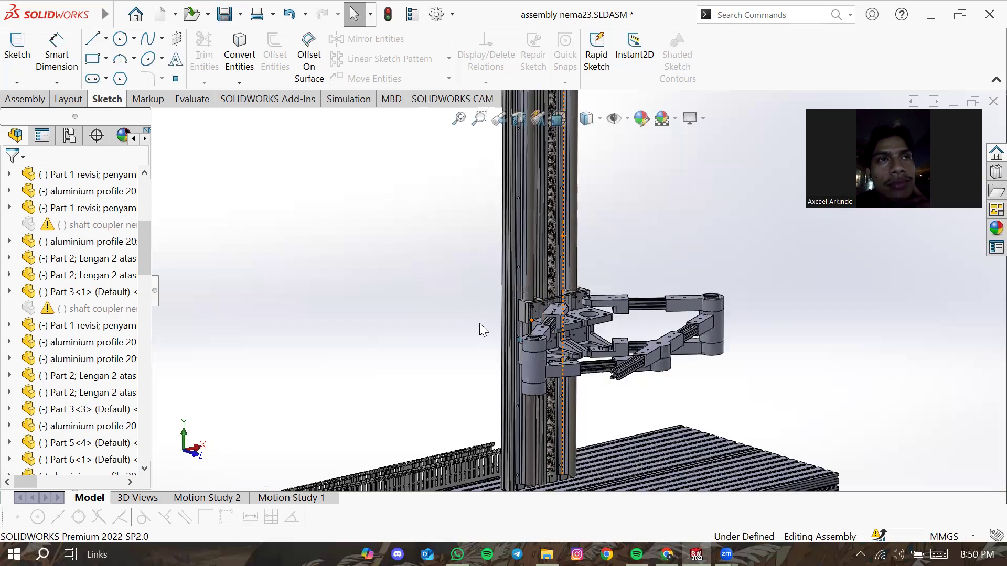
pyautogui.moveTo(421, 329); pyautogui.dragTo(564, 303, button='middle')
pyautogui.scroll(1, 603, 287)
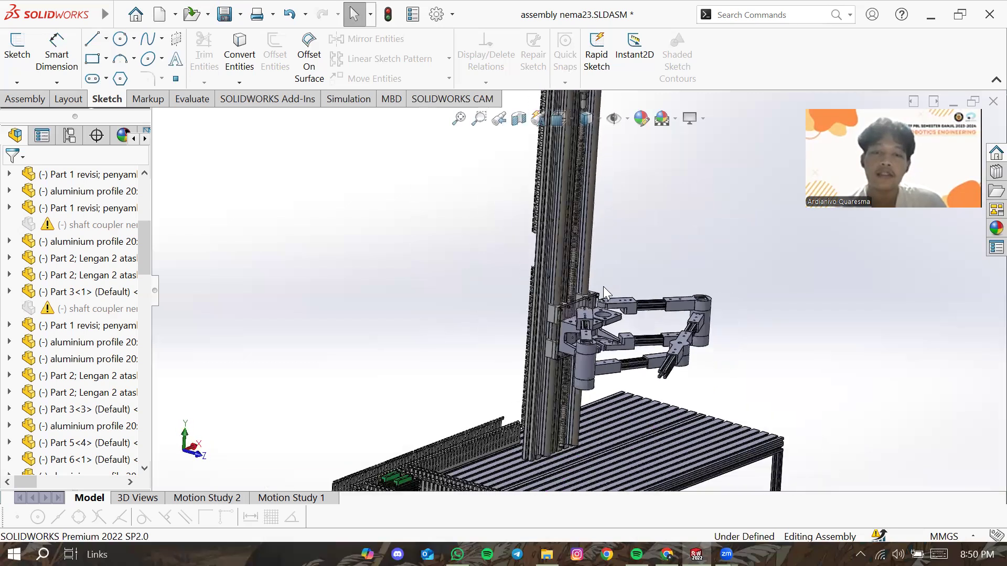
pyautogui.scroll(4, 592, 281)
pyautogui.scroll(-4, 544, 326)
pyautogui.scroll(-1, 605, 323)
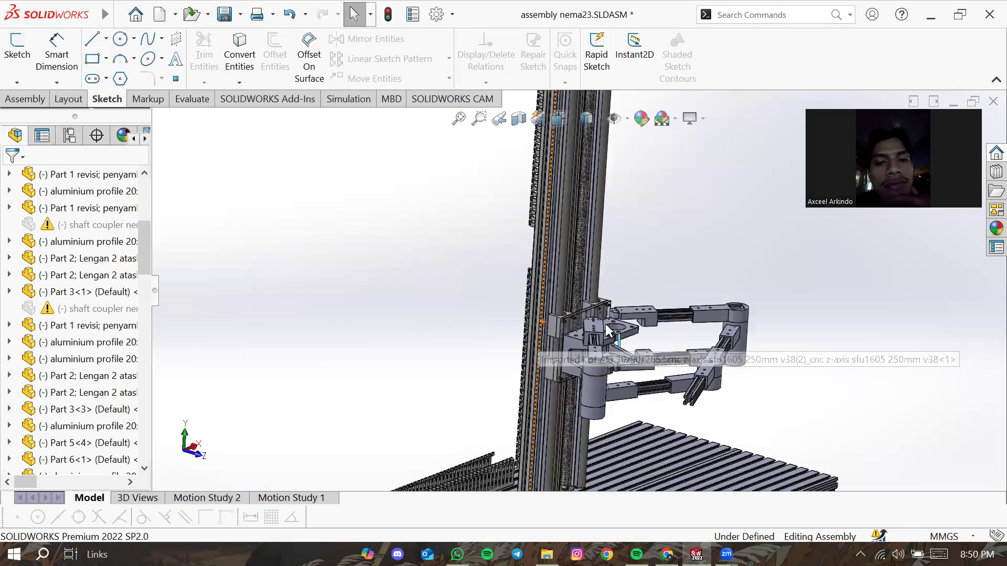
# Step: Examine the column's top plate and the linkage's reach from overhead, and the carriage connection from an angled side view
pyautogui.moveTo(663, 279); pyautogui.dragTo(693, 427, button='middle')
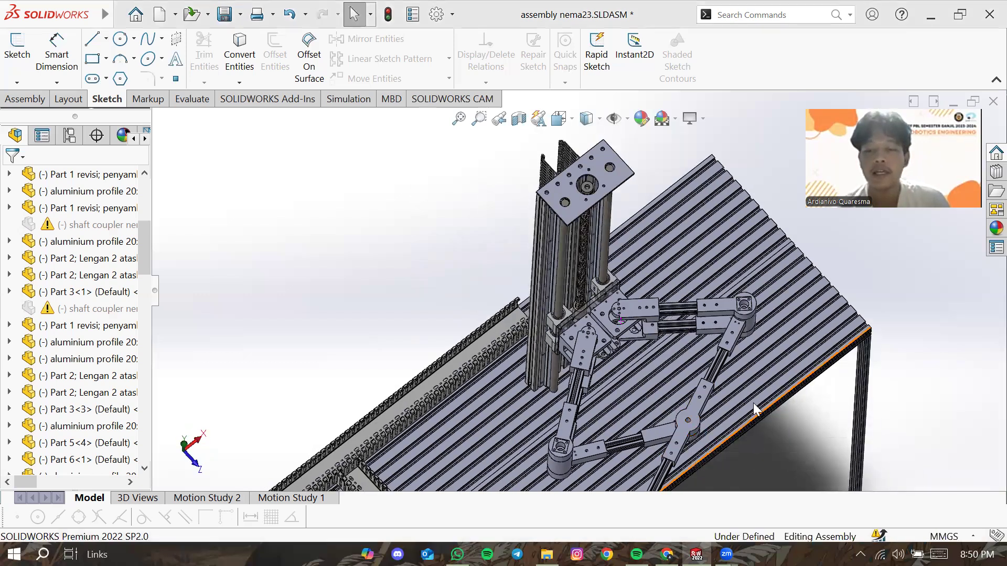
pyautogui.moveTo(804, 425); pyautogui.dragTo(703, 446, button='middle')
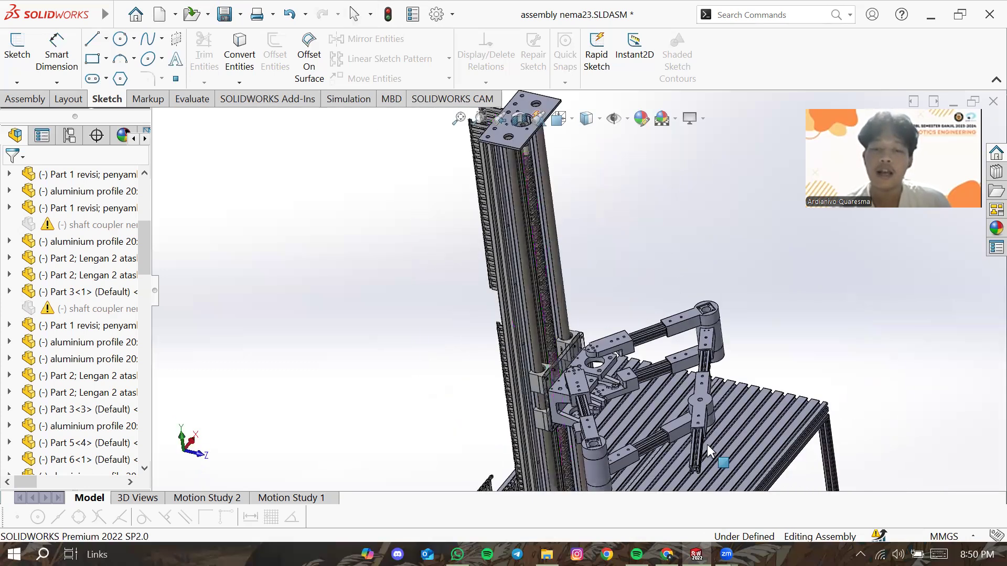
pyautogui.scroll(1, 603, 363)
pyautogui.scroll(-1, 603, 363)
pyautogui.scroll(-1, 539, 351)
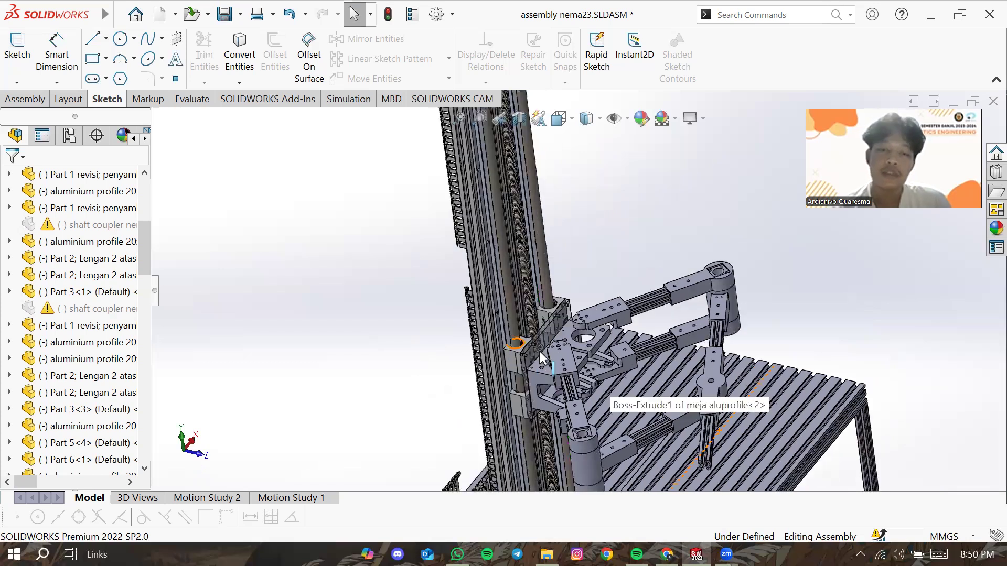
# Step: Examine the column, arm linkage and profile table together from above, from behind the column and from the front
pyautogui.scroll(2, 539, 351)
pyautogui.scroll(3, 591, 293)
pyautogui.scroll(-2, 552, 276)
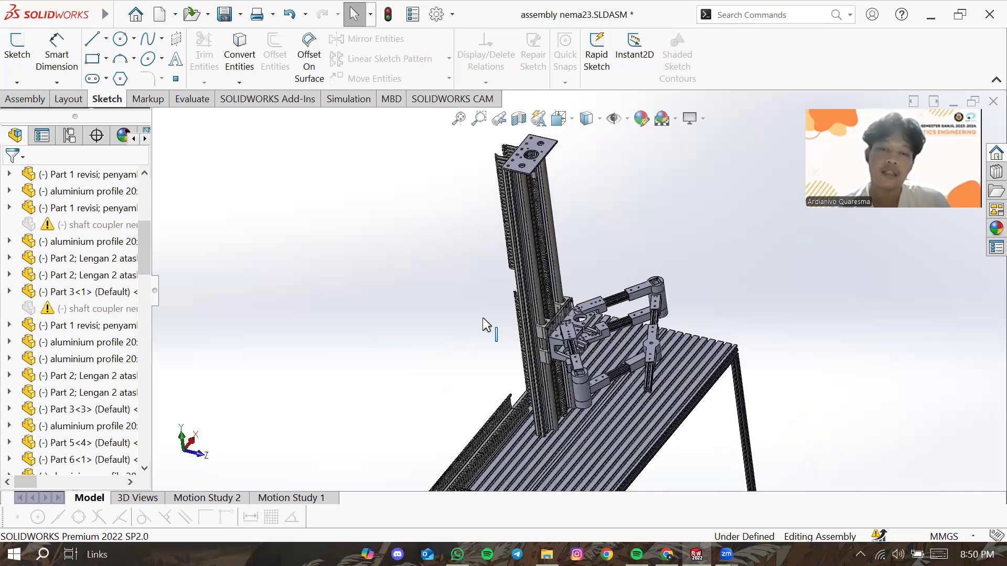
pyautogui.moveTo(479, 317); pyautogui.dragTo(478, 390, button='middle')
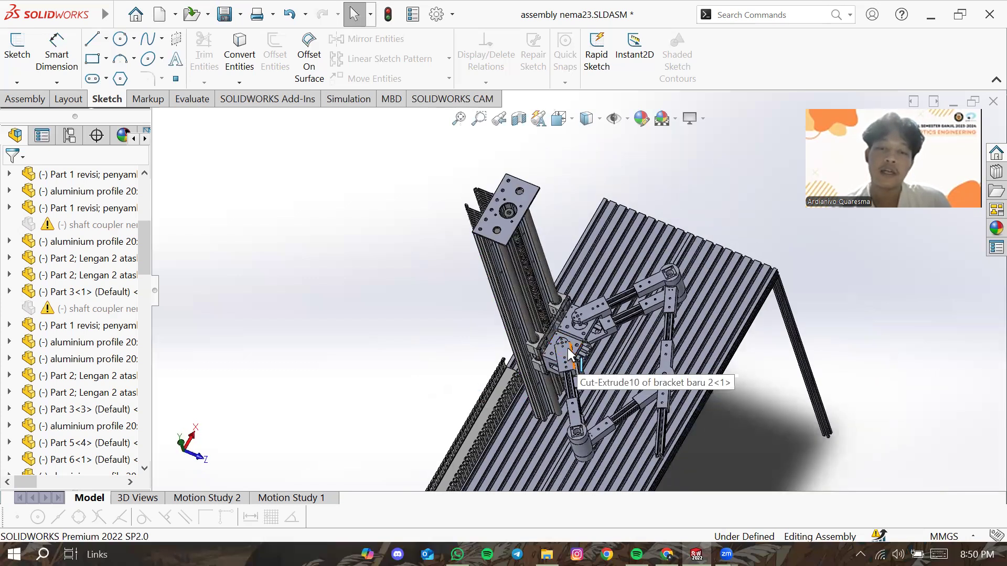
pyautogui.moveTo(576, 350)
pyautogui.mouseDown(button='middle')
pyautogui.moveTo(619, 282)
pyautogui.moveTo(605, 341)
pyautogui.moveTo(579, 354)
pyautogui.mouseUp(button='middle')
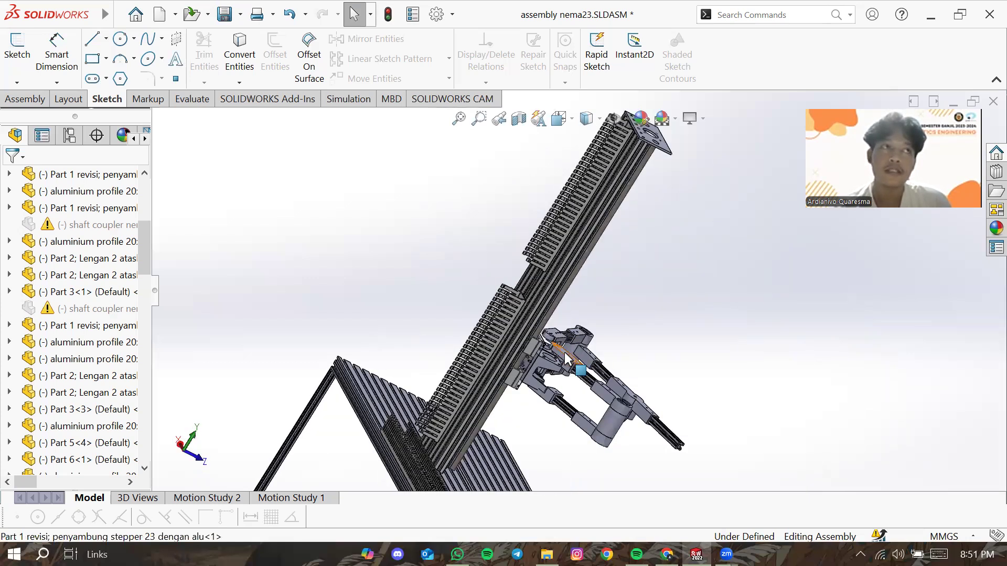
pyautogui.moveTo(633, 370); pyautogui.dragTo(601, 334, button='middle')
pyautogui.scroll(2, 596, 414)
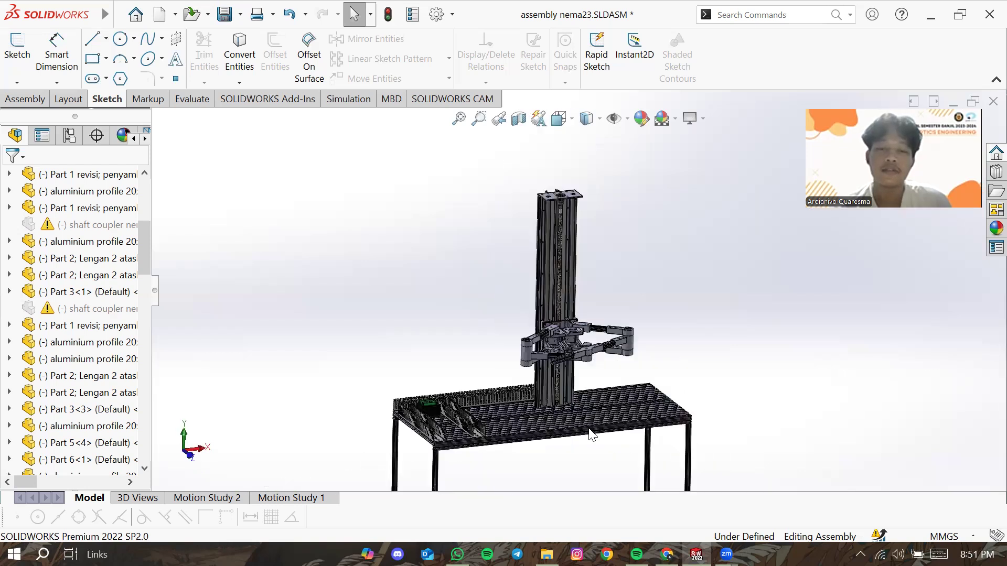
# Step: Move the Part 6 joint slightly to show how the arm linkage follows in front of the column
pyautogui.scroll(-1, 588, 336)
pyautogui.scroll(-5, 553, 258)
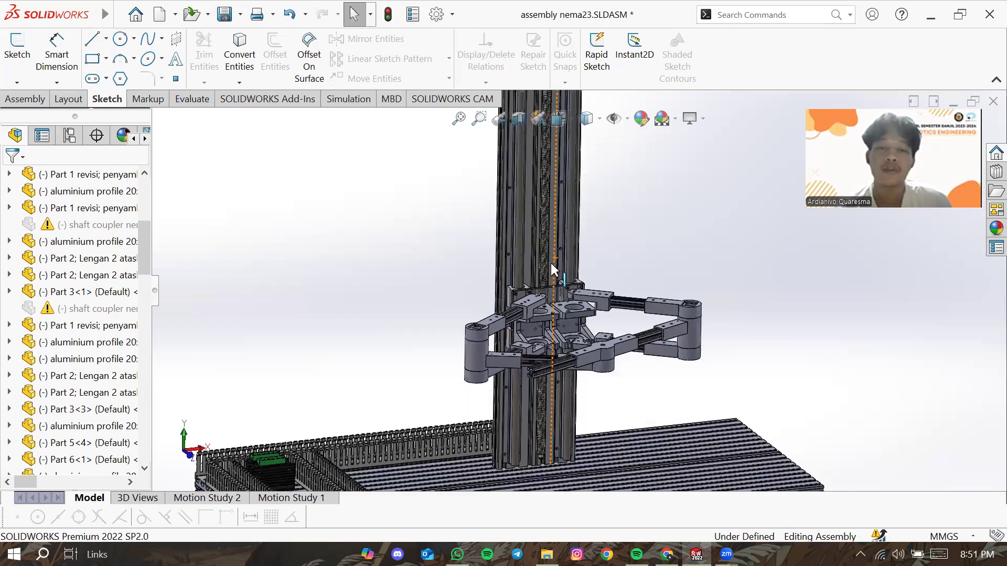
pyautogui.scroll(-2, 681, 296)
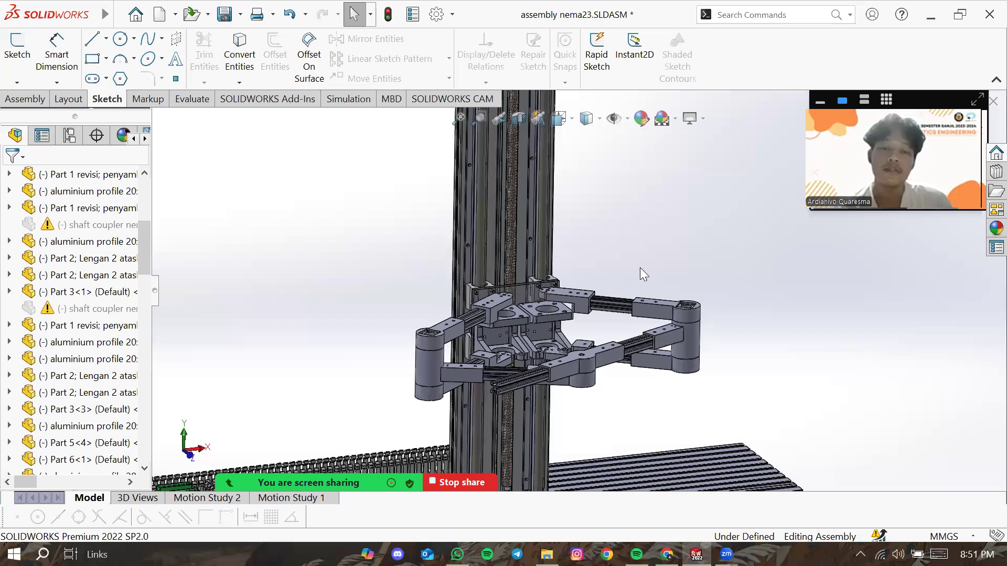
pyautogui.moveTo(755, 257); pyautogui.dragTo(772, 275, button='middle')
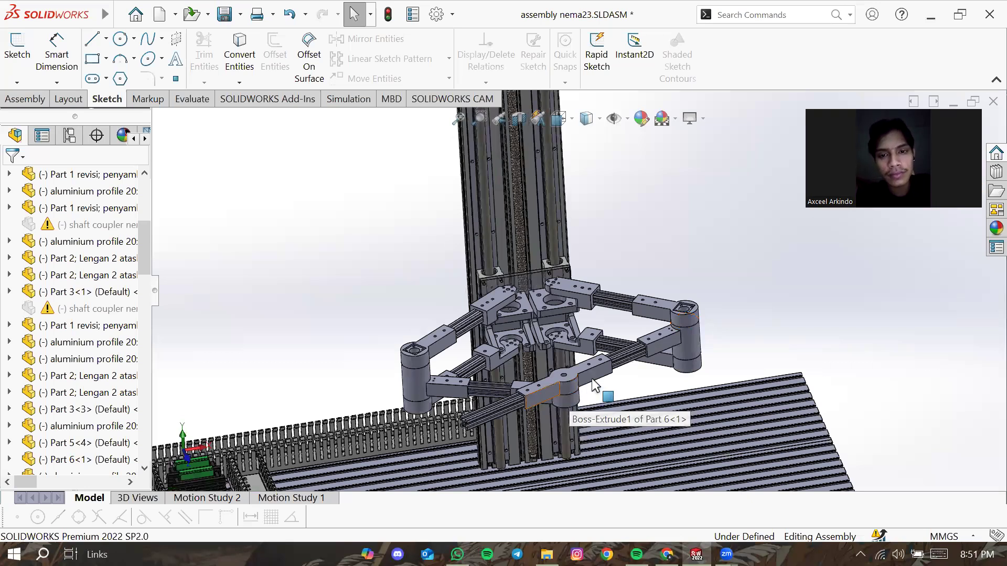
pyautogui.click(572, 375)
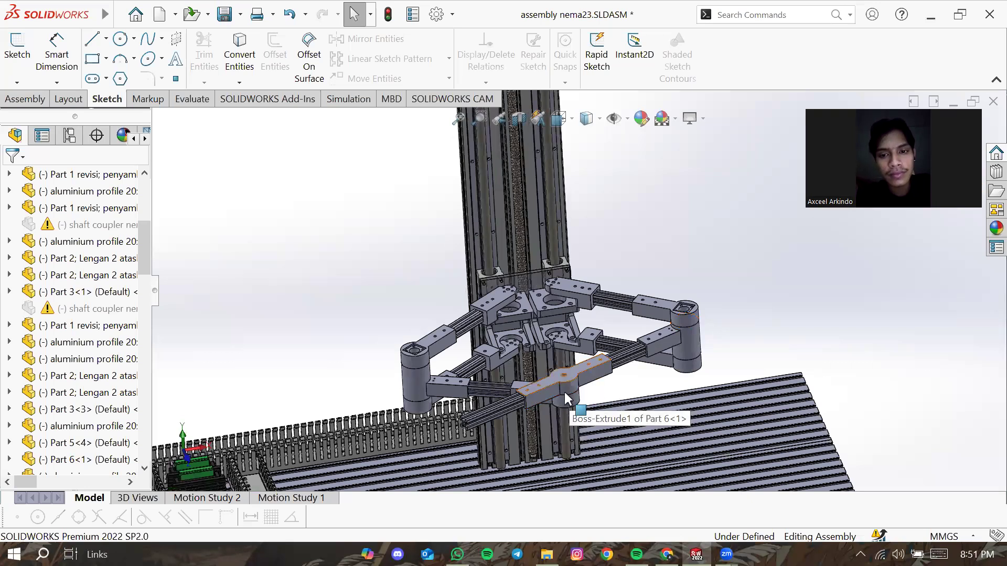
pyautogui.moveTo(576, 423); pyautogui.dragTo(764, 333)
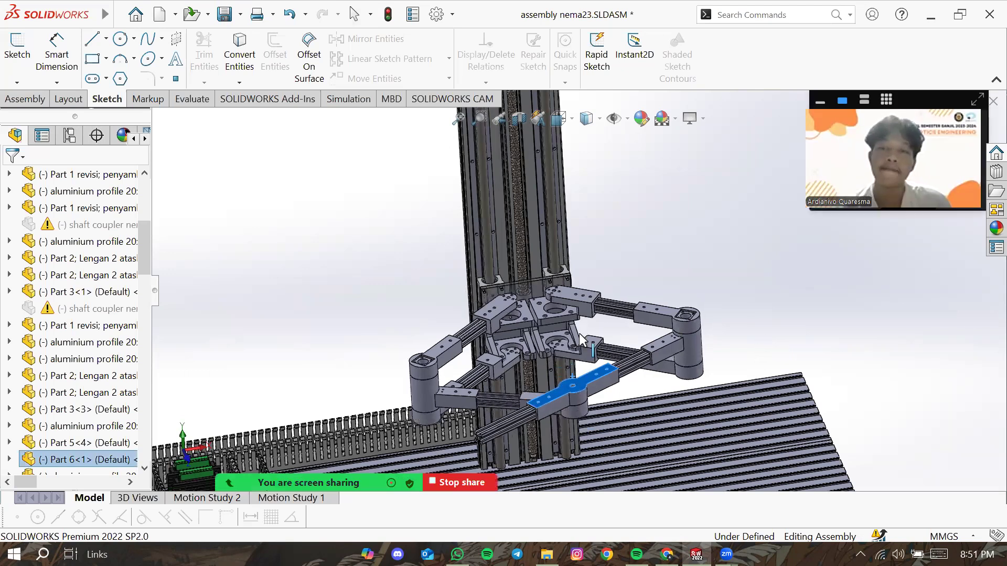
# Step: Clear the Part 6 selection and review the linkage brackets, guide shafts and column from the front, overhead and side
pyautogui.moveTo(579, 333); pyautogui.dragTo(572, 349, button='middle')
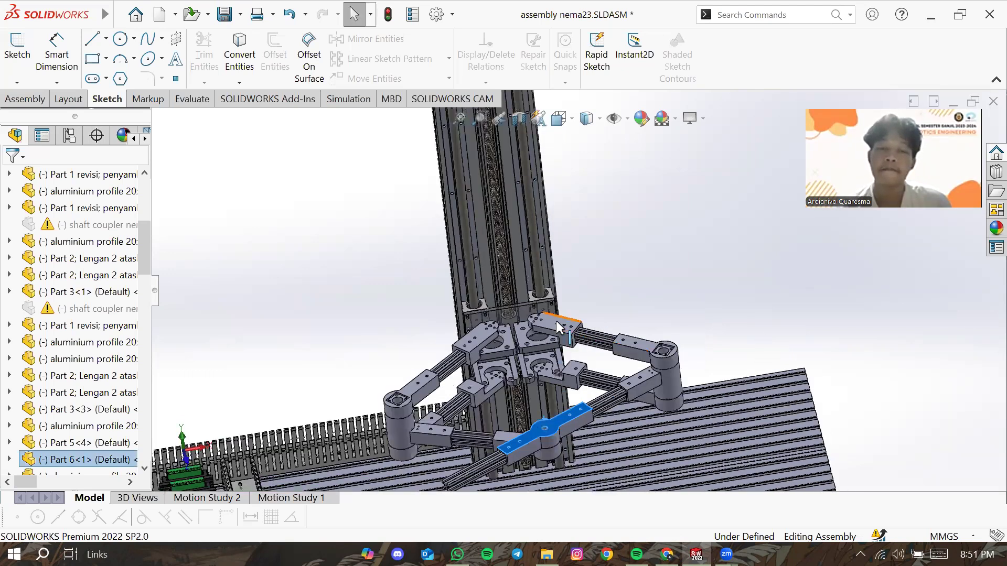
pyautogui.scroll(1, 556, 317)
pyautogui.scroll(4, 557, 294)
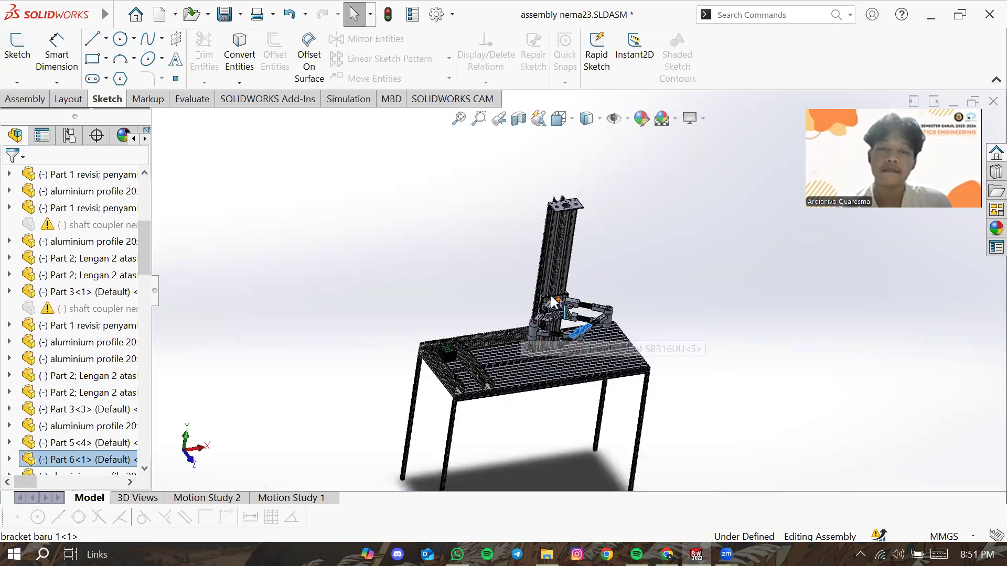
pyautogui.scroll(-2, 552, 302)
pyautogui.scroll(-3, 551, 326)
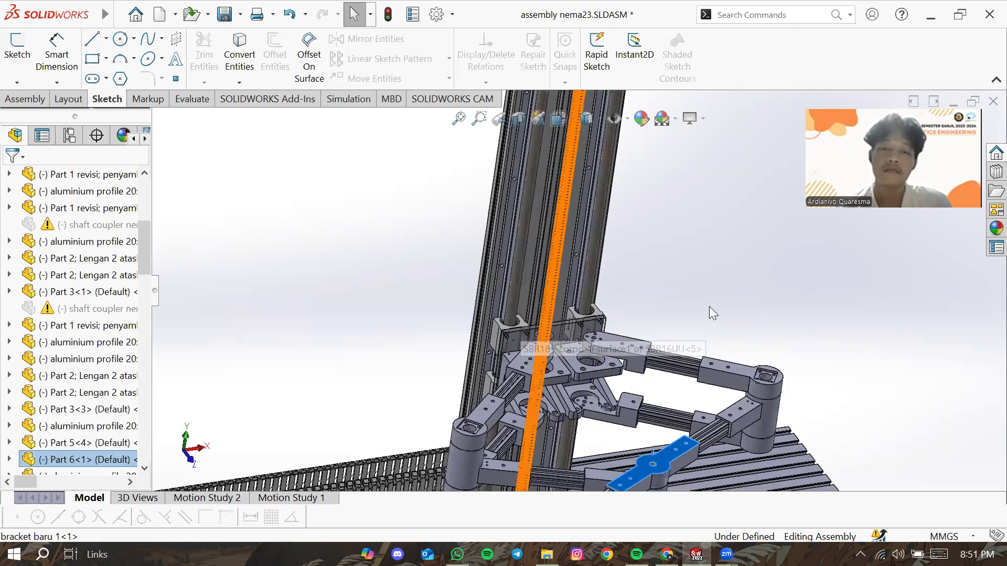
pyautogui.click(710, 258)
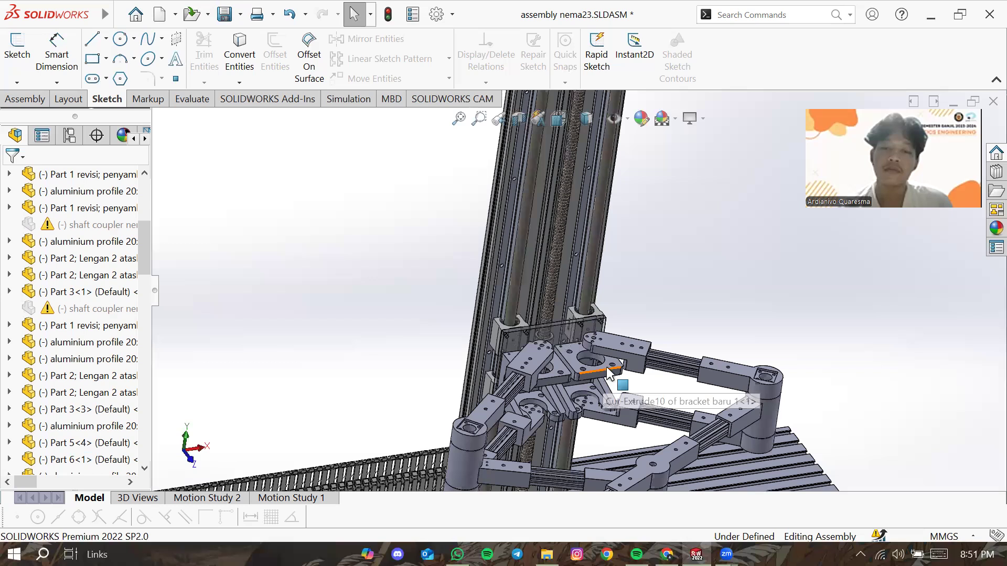
pyautogui.moveTo(662, 341); pyautogui.dragTo(650, 383, button='middle')
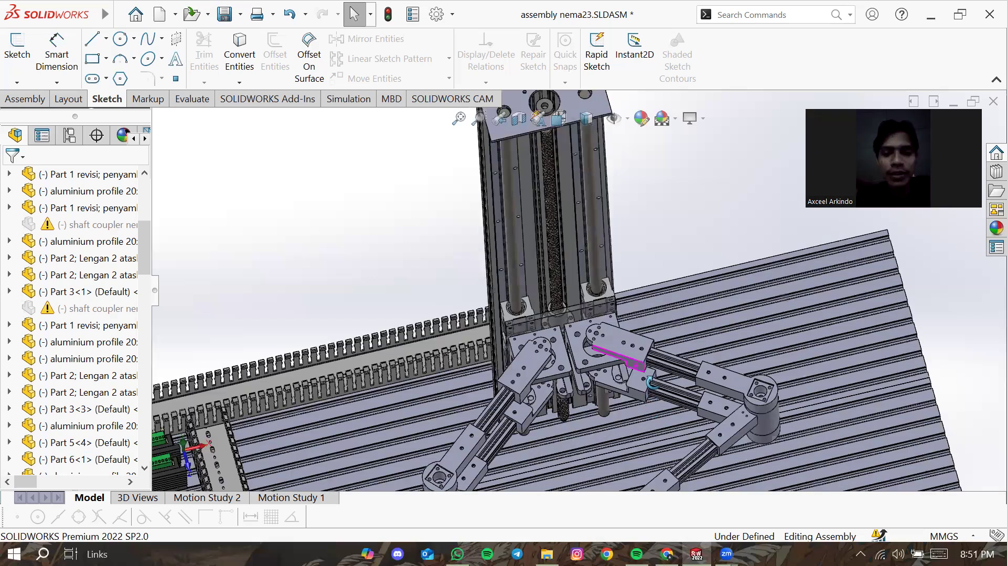
pyautogui.moveTo(600, 254); pyautogui.dragTo(602, 234, button='middle')
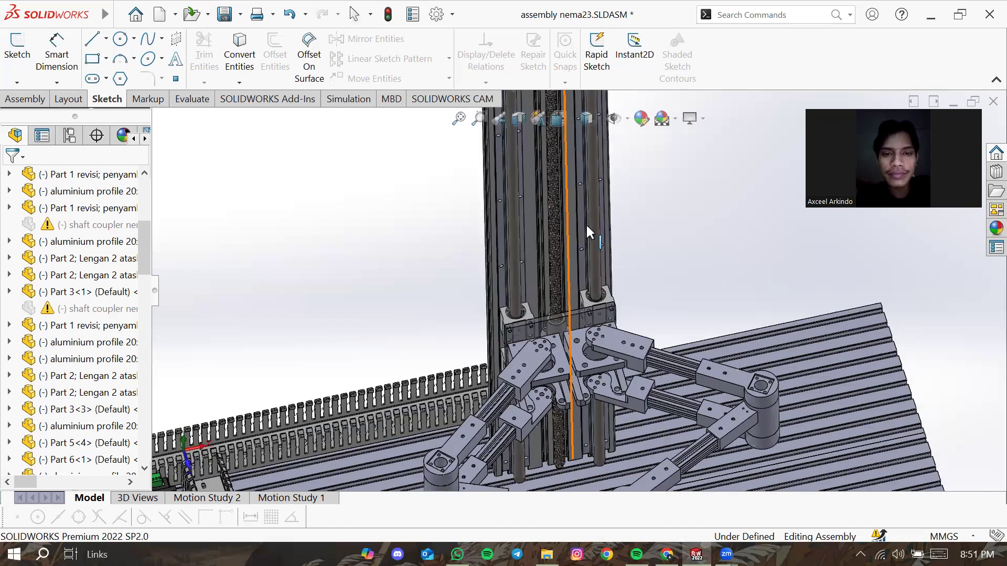
pyautogui.scroll(3, 583, 210)
pyautogui.moveTo(580, 201); pyautogui.dragTo(652, 246, button='middle')
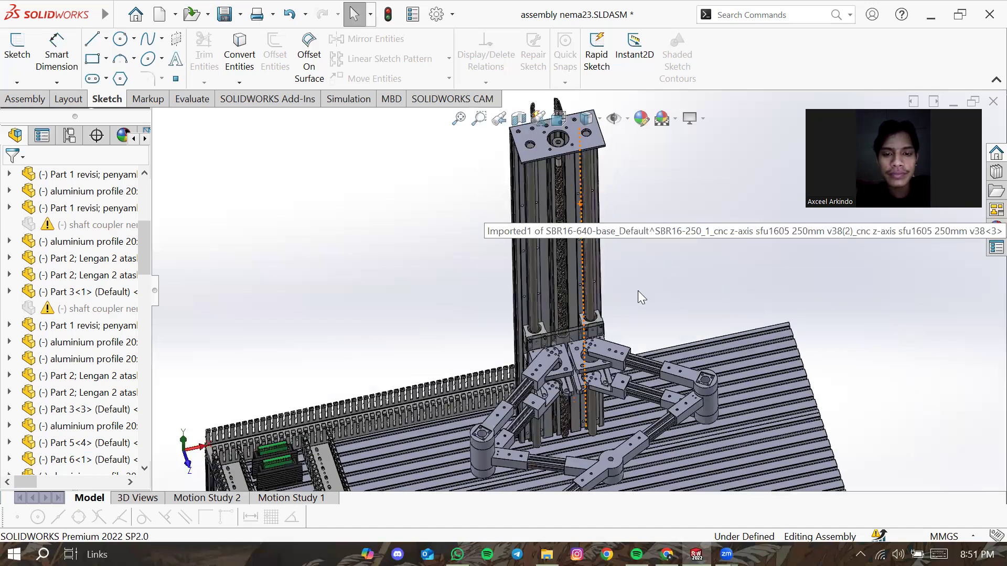
pyautogui.moveTo(681, 278); pyautogui.dragTo(586, 312, button='middle')
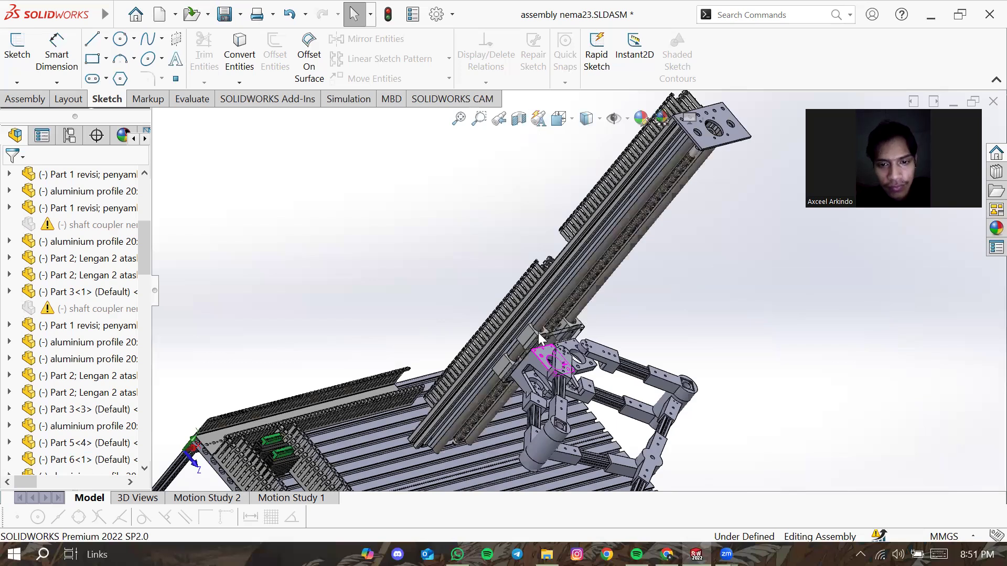
# Step: Inspect the SBR16UU bearing blocks, their LM16UUOP bearings and the ball screw nut up close from above
pyautogui.scroll(-3, 541, 338)
pyautogui.scroll(-3, 585, 338)
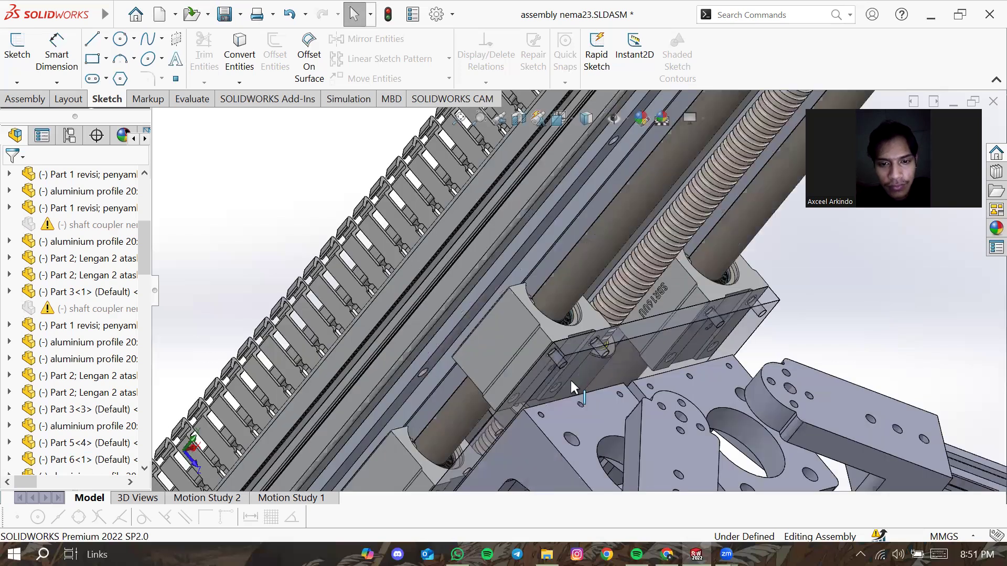
pyautogui.moveTo(551, 408); pyautogui.dragTo(550, 413, button='middle')
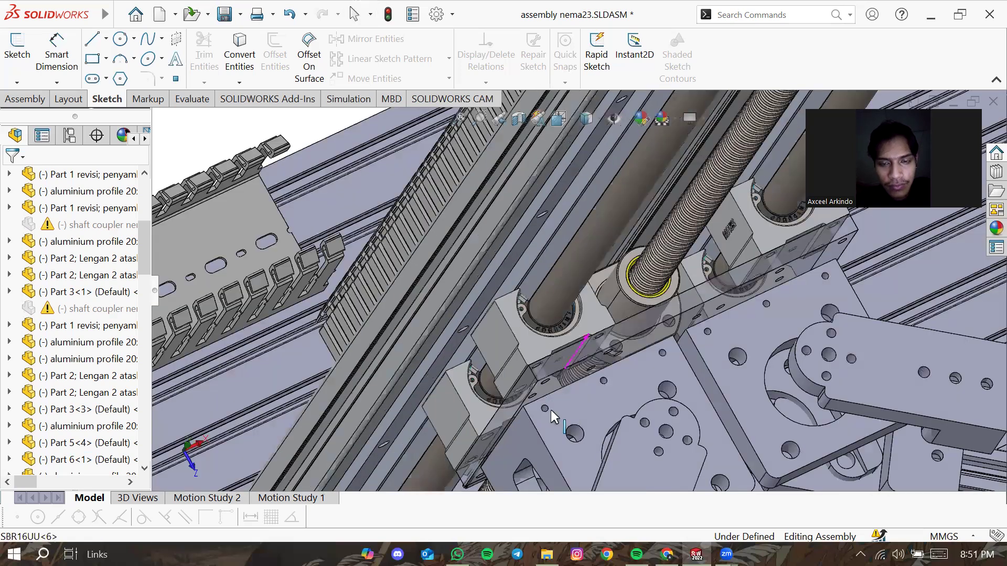
pyautogui.scroll(-3, 562, 326)
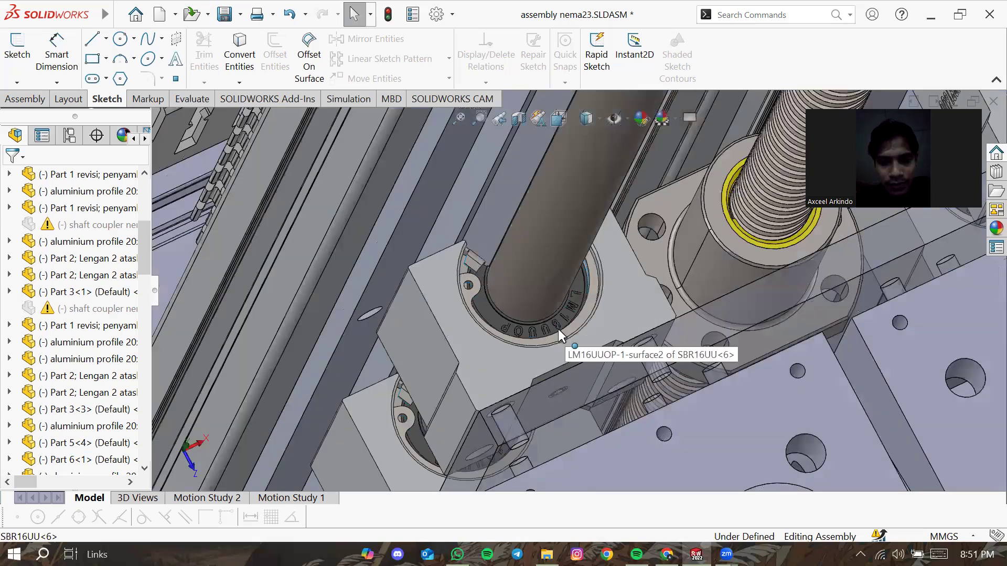
pyautogui.scroll(5, 608, 355)
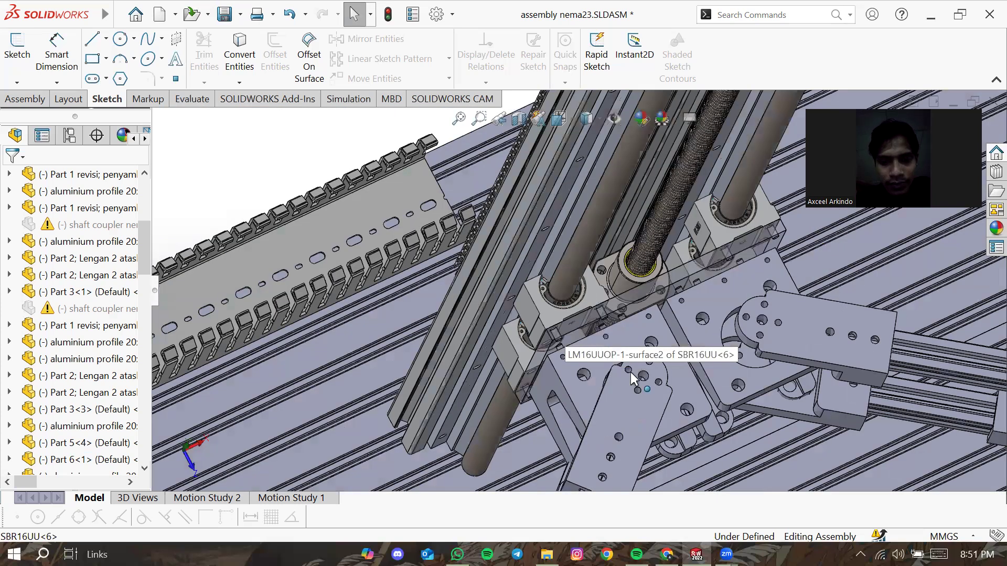
pyautogui.scroll(4, 630, 291)
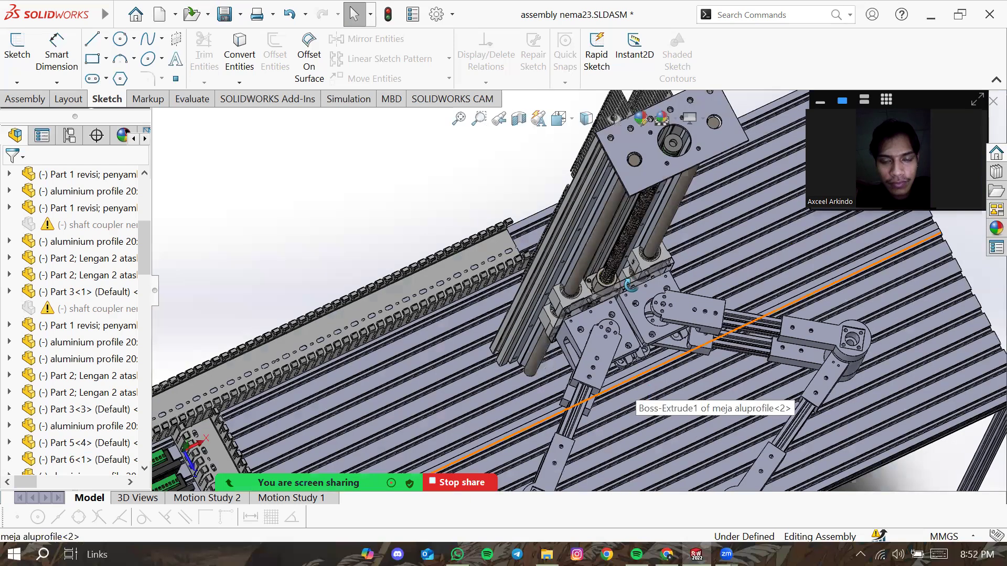
# Step: Examine how the arm brackets attach to the carriage plate and bearing blocks, from overhead and from the front
pyautogui.moveTo(622, 388); pyautogui.dragTo(618, 341, button='middle')
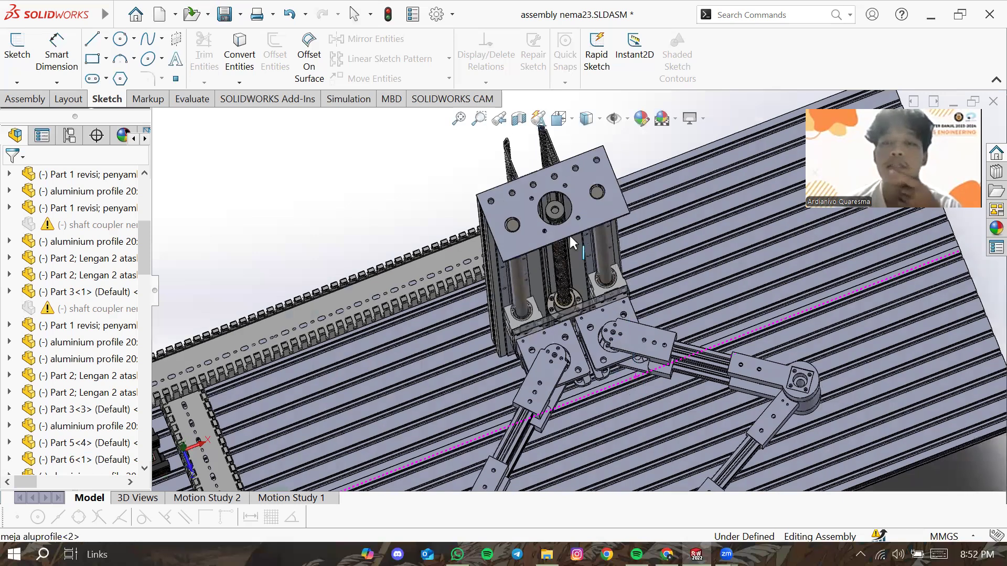
pyautogui.moveTo(565, 239); pyautogui.dragTo(549, 170, button='middle')
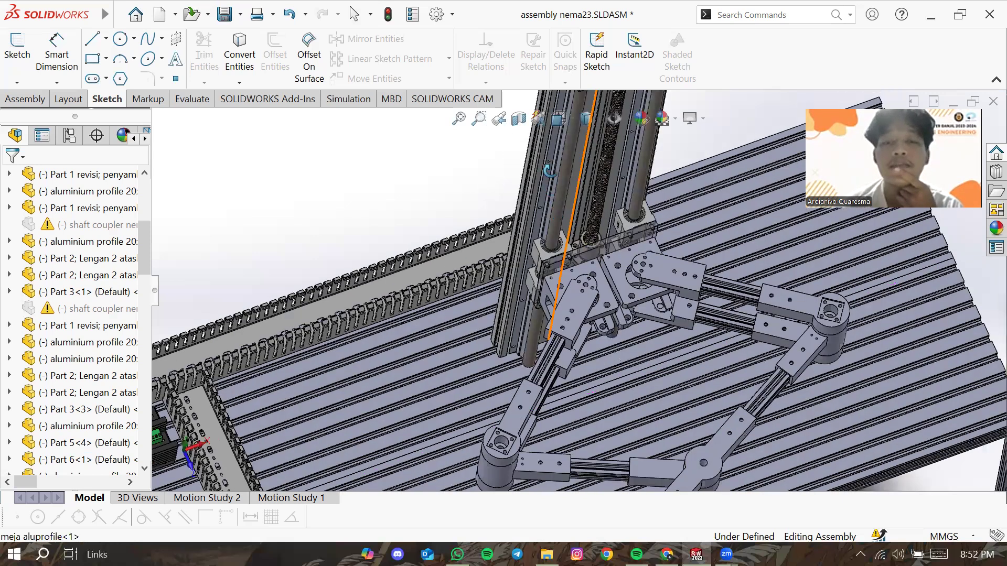
pyautogui.moveTo(538, 224); pyautogui.dragTo(530, 221, button='middle')
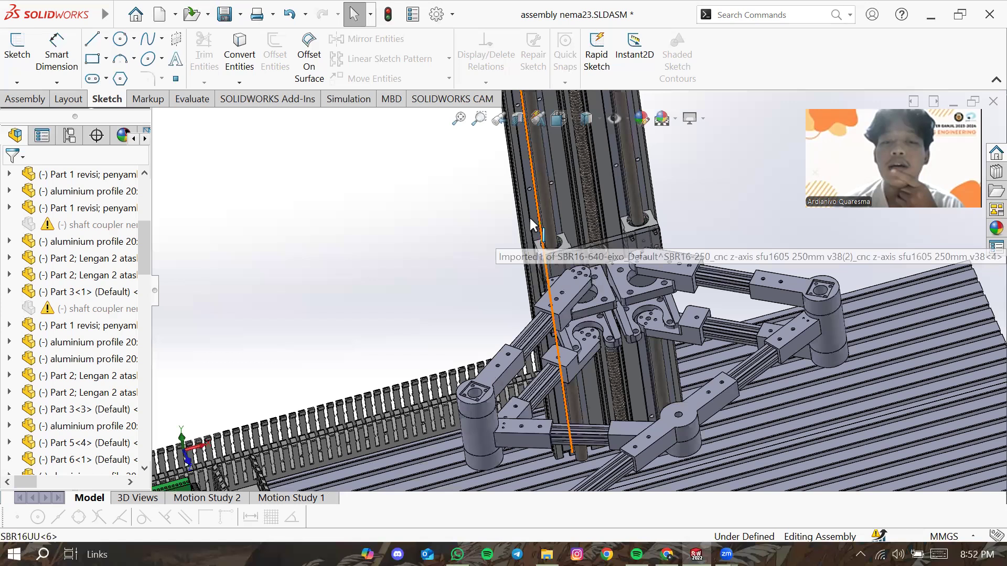
pyautogui.scroll(-5, 575, 249)
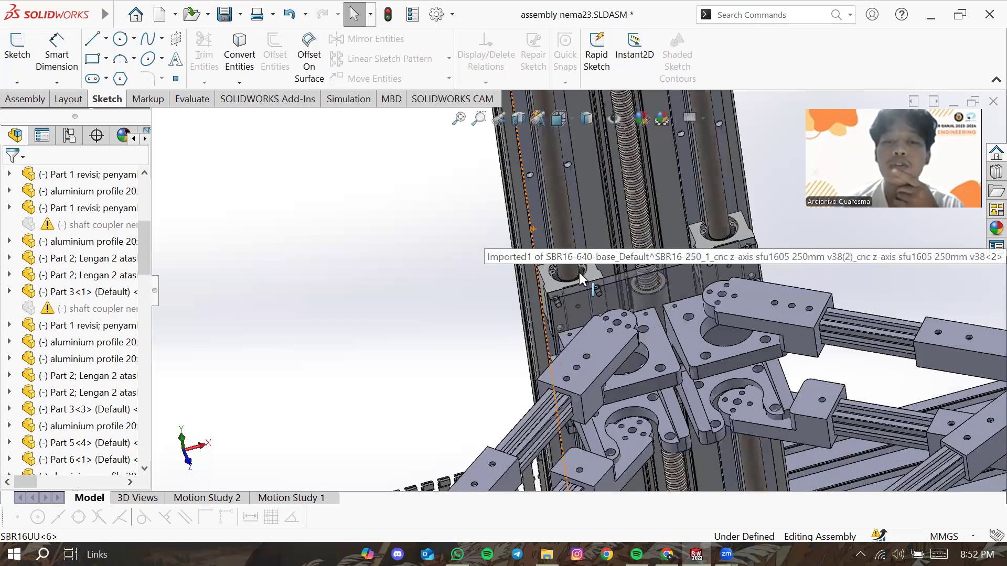
pyautogui.moveTo(567, 238); pyautogui.dragTo(553, 226, button='middle')
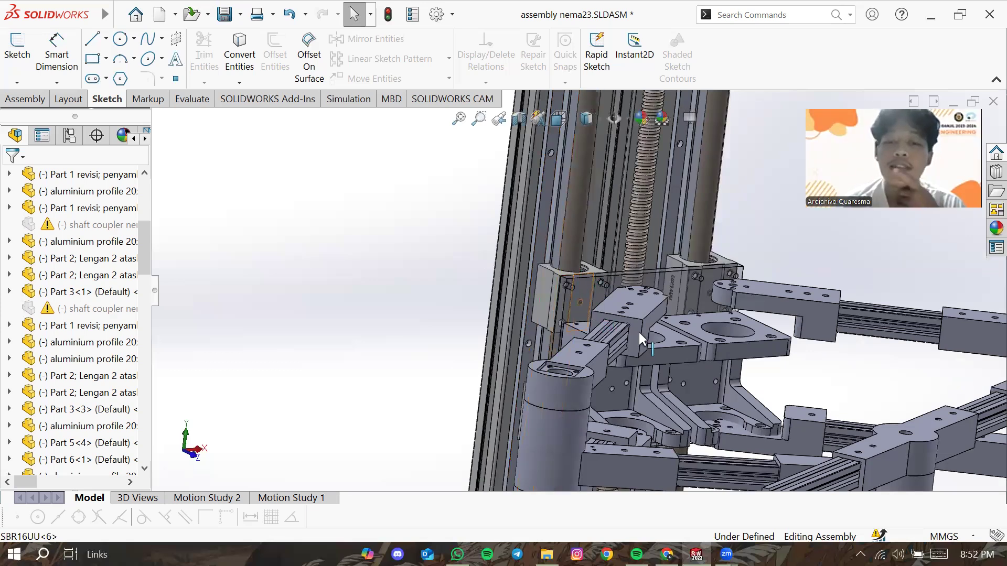
pyautogui.scroll(2, 582, 322)
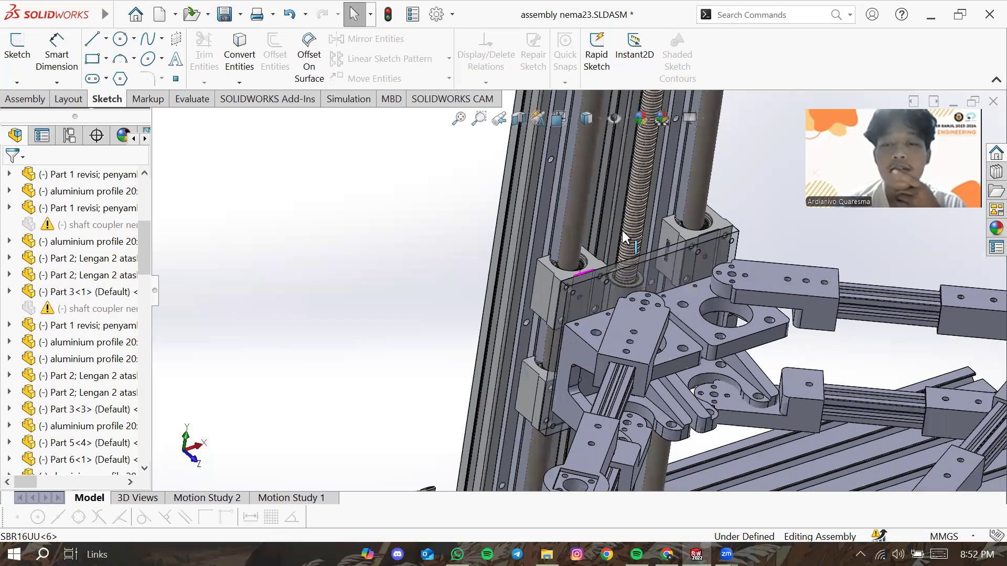
# Step: Inspect the ball screw along the column and the top plate that holds it and the guide shafts
pyautogui.scroll(3, 596, 199)
pyautogui.scroll(3, 595, 152)
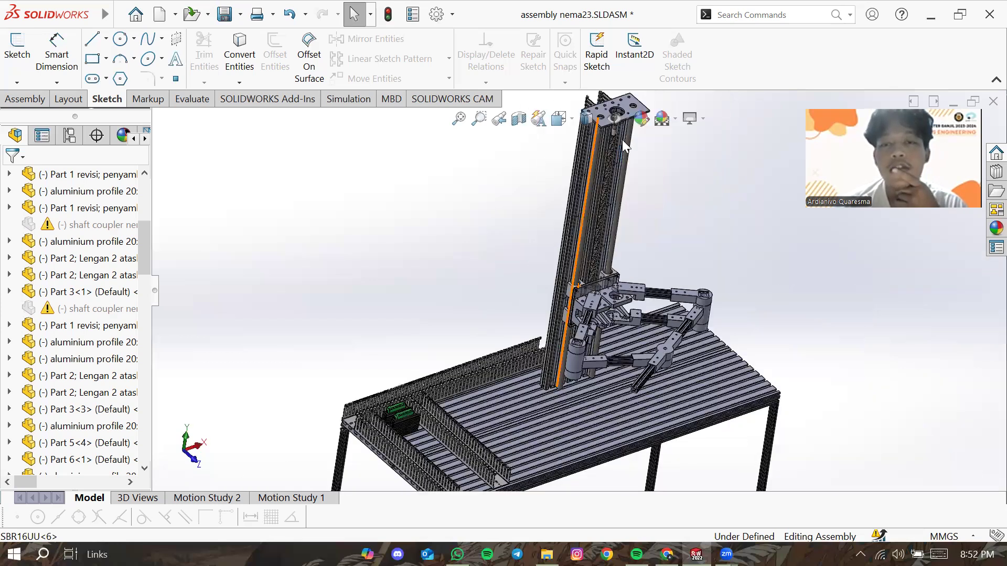
pyautogui.scroll(-5, 664, 212)
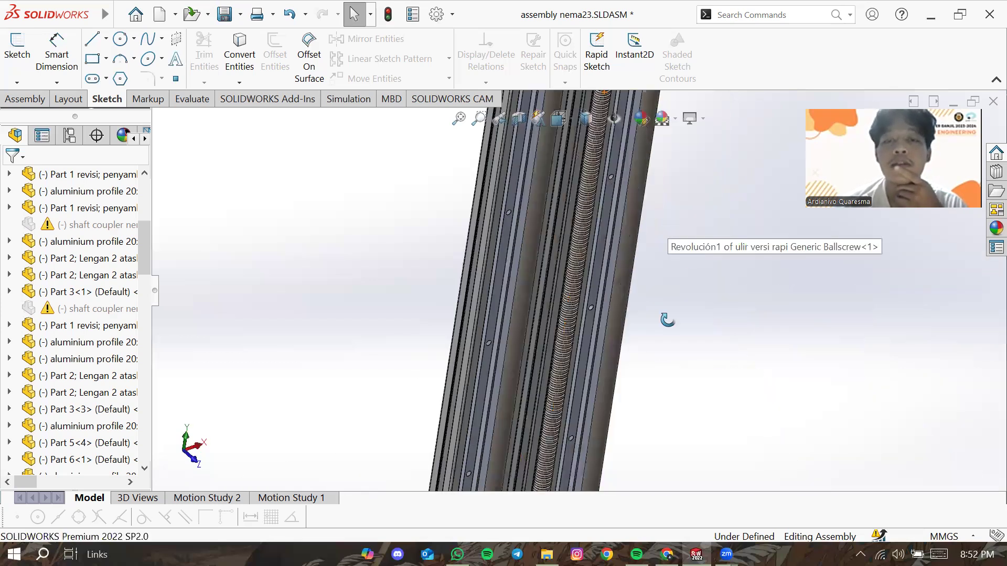
pyautogui.moveTo(661, 321); pyautogui.dragTo(633, 287, button='middle')
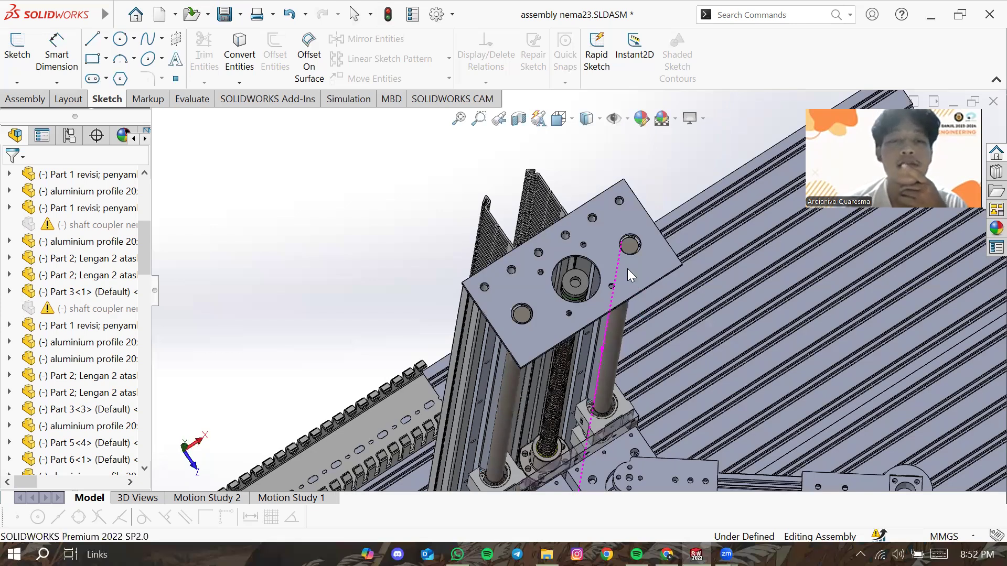
pyautogui.scroll(3, 627, 269)
pyautogui.moveTo(629, 346); pyautogui.dragTo(625, 295, button='middle')
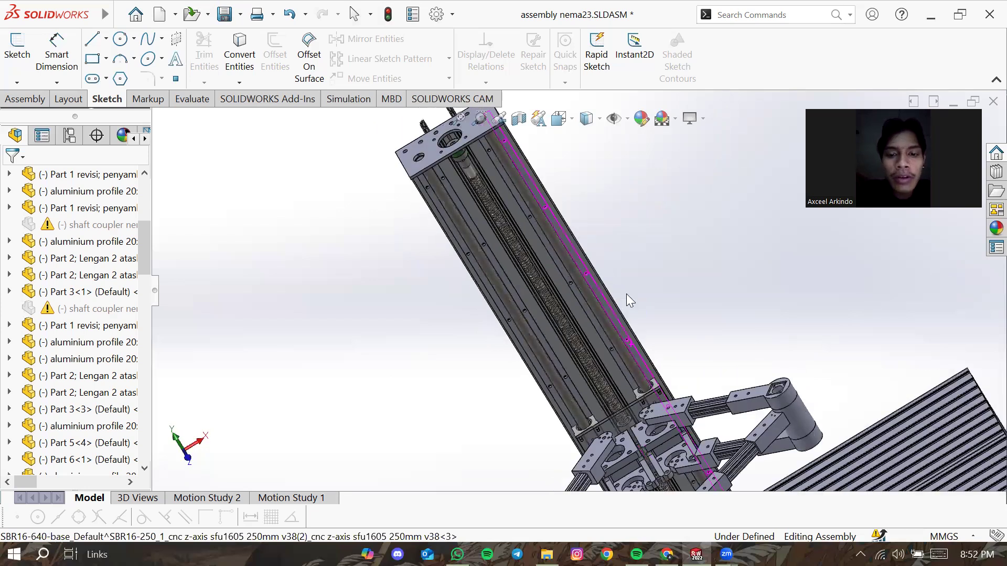
# Step: Slide the carriage with the arm linkage slightly up the column by its SBR16UU<6> bearing block, seen from the side
pyautogui.press('Escape')
pyautogui.moveTo(671, 369)
pyautogui.mouseDown(button='middle')
pyautogui.moveTo(695, 354)
pyautogui.moveTo(664, 370)
pyautogui.mouseUp(button='middle')
pyautogui.scroll(5, 595, 363)
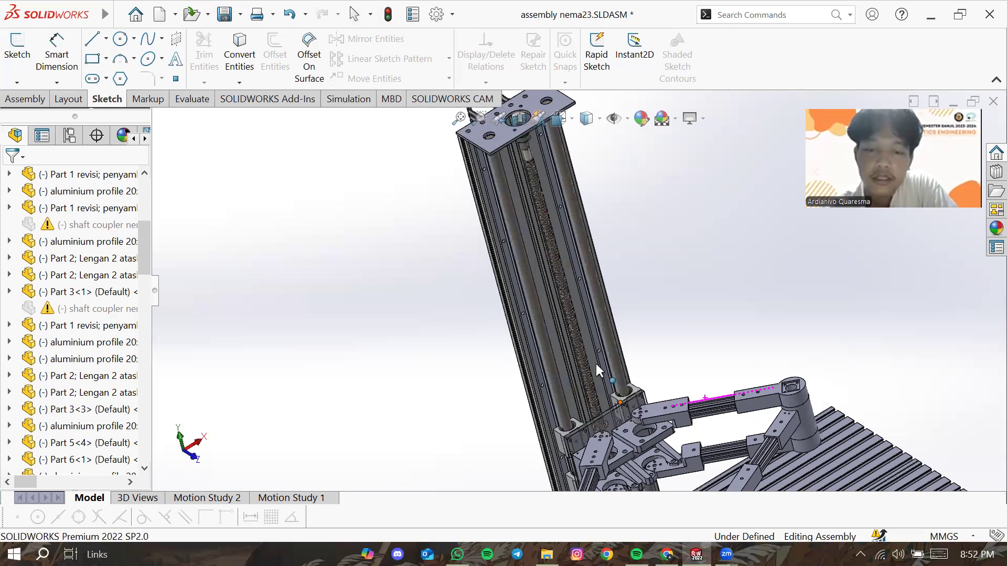
pyautogui.scroll(-5, 522, 354)
pyautogui.moveTo(575, 363); pyautogui.dragTo(608, 276, button='middle')
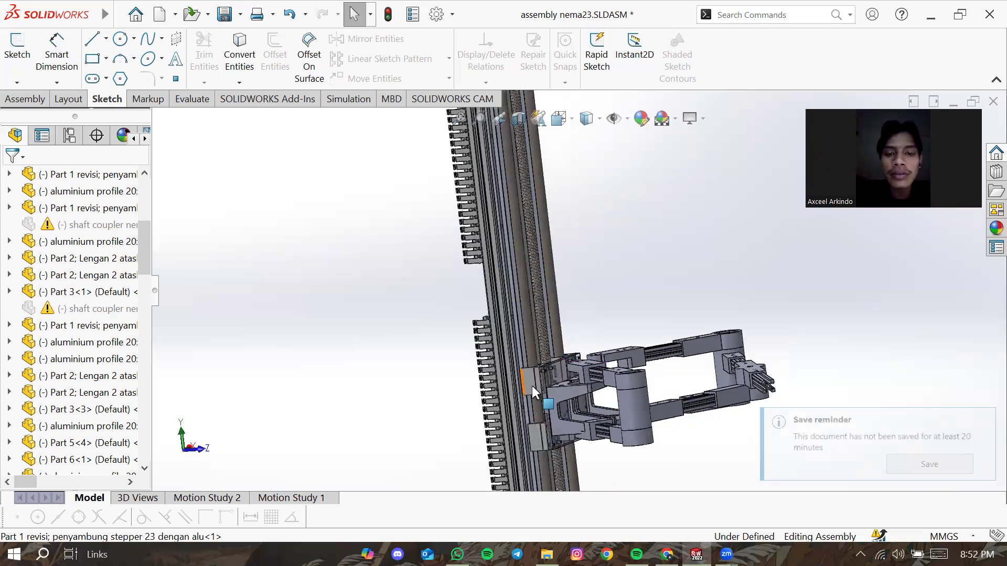
pyautogui.moveTo(539, 366); pyautogui.dragTo(552, 340)
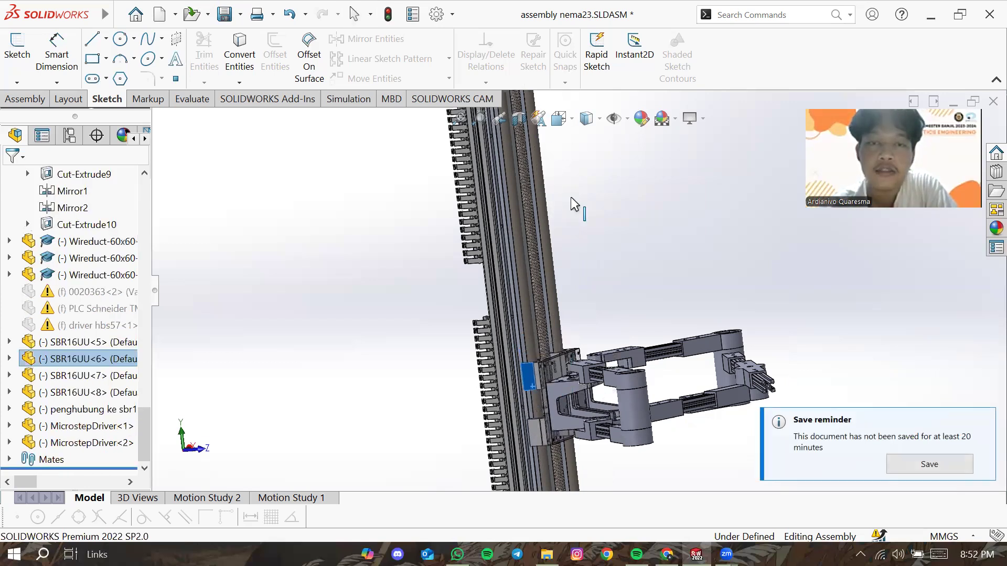
# Step: Examine how the carriage and arm linkage sit on the column, from the side and from above
pyautogui.scroll(5, 570, 197)
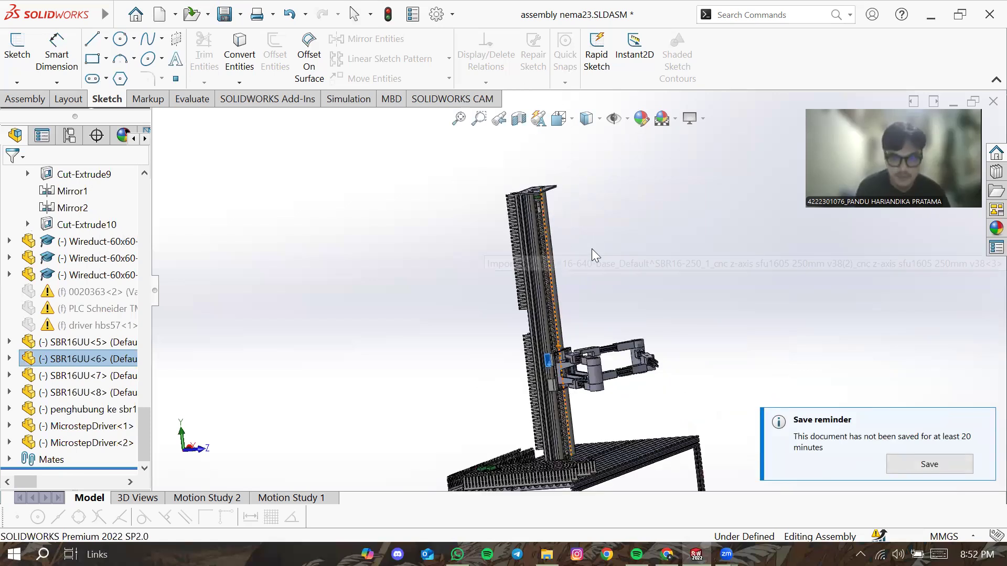
pyautogui.scroll(-3, 591, 249)
pyautogui.moveTo(580, 423); pyautogui.dragTo(559, 438, button='middle')
pyautogui.scroll(-3, 575, 413)
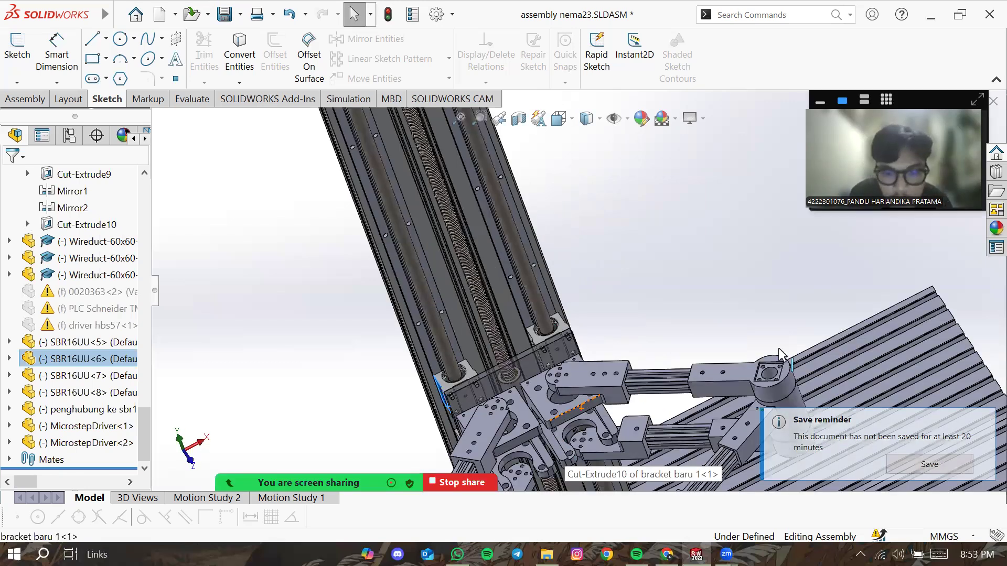
pyautogui.moveTo(778, 347); pyautogui.dragTo(851, 308, button='middle')
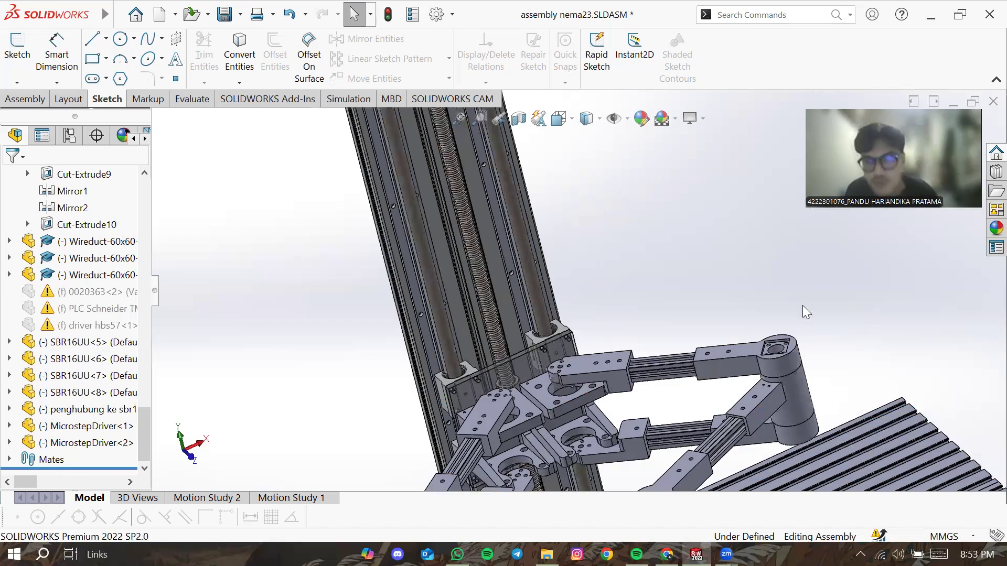
pyautogui.moveTo(608, 310); pyautogui.dragTo(608, 284, button='middle')
pyautogui.scroll(1, 608, 284)
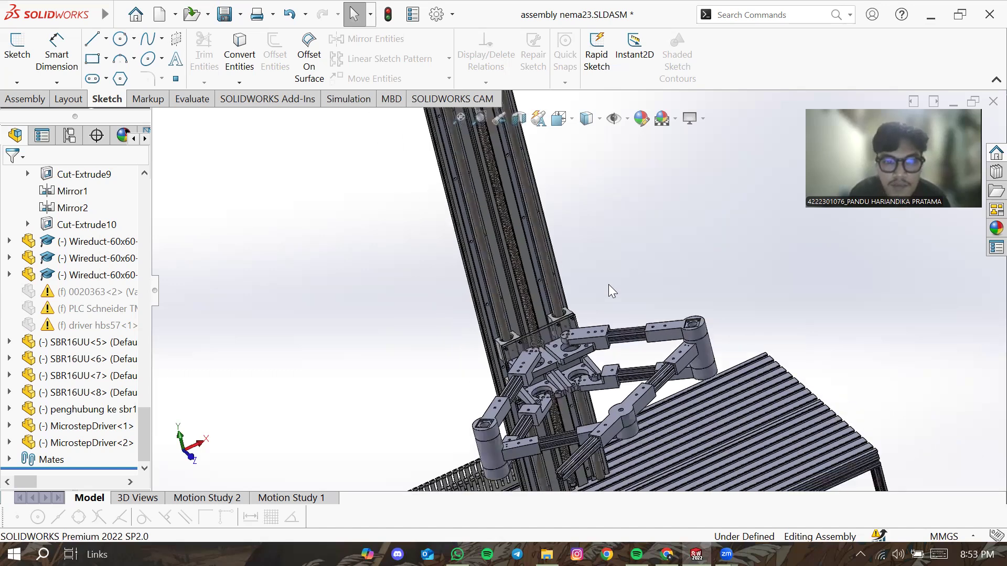
pyautogui.scroll(2, 568, 293)
pyautogui.scroll(-2, 427, 373)
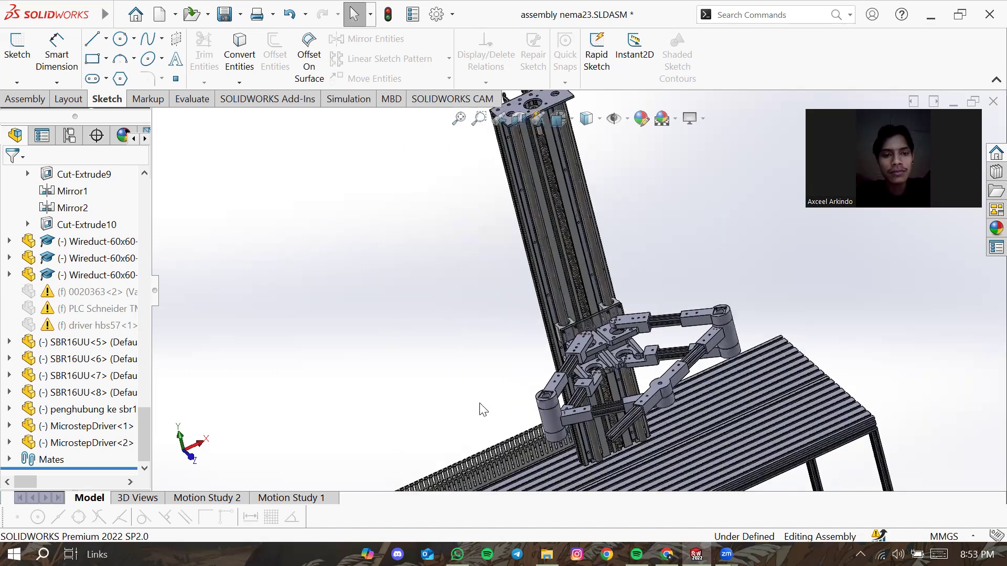
# Step: Inspect the column from the front over the table and its top plate, with the ball screw and guide shaft ends, up close
pyautogui.moveTo(481, 389); pyautogui.dragTo(451, 353, button='middle')
pyautogui.scroll(2, 496, 338)
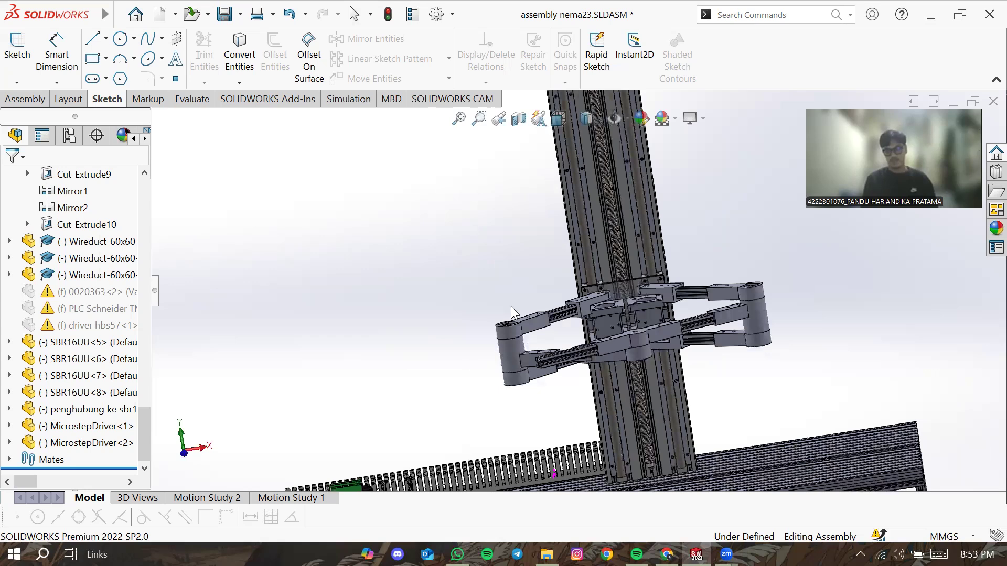
pyautogui.scroll(2, 511, 306)
pyautogui.scroll(1, 611, 240)
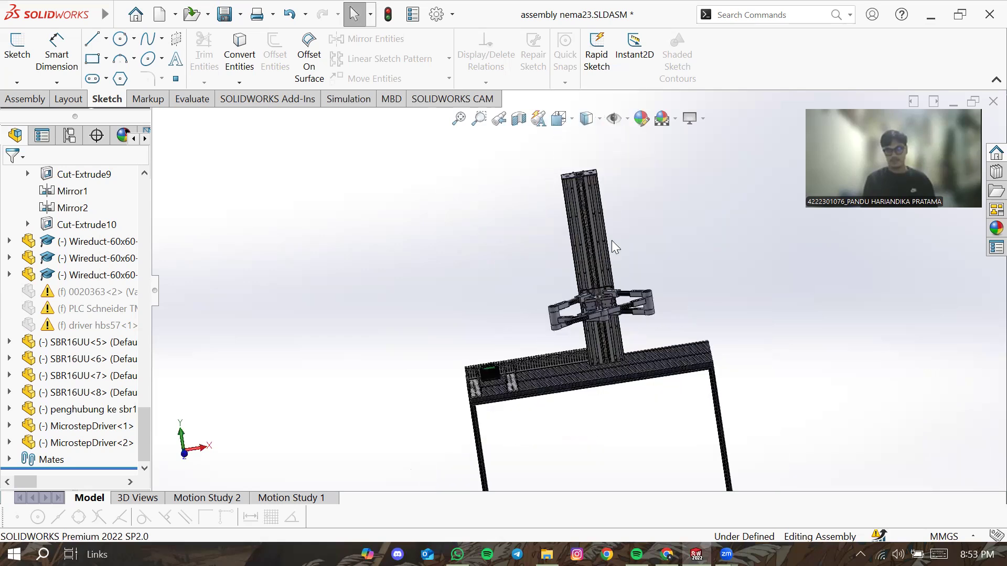
pyautogui.scroll(1, 606, 201)
pyautogui.scroll(-1, 556, 167)
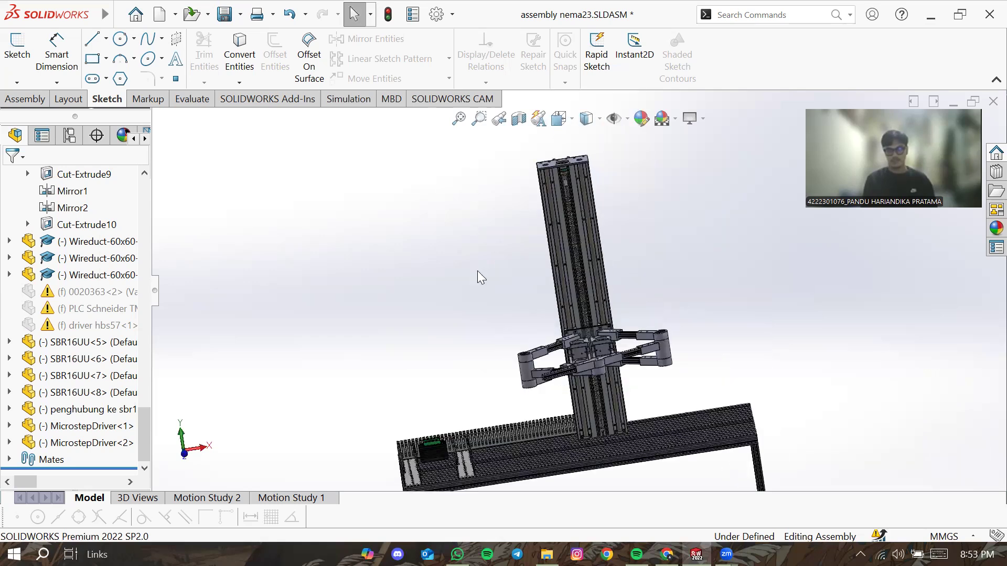
pyautogui.scroll(-2, 465, 294)
pyautogui.moveTo(464, 295); pyautogui.dragTo(497, 391, button='middle')
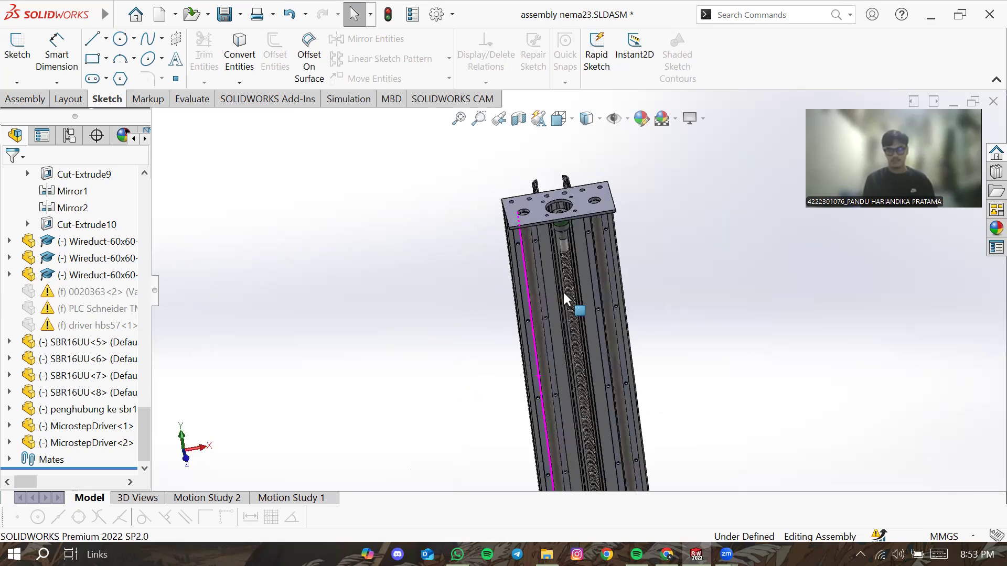
pyautogui.scroll(-3, 563, 293)
pyautogui.moveTo(563, 293); pyautogui.dragTo(540, 341, button='middle')
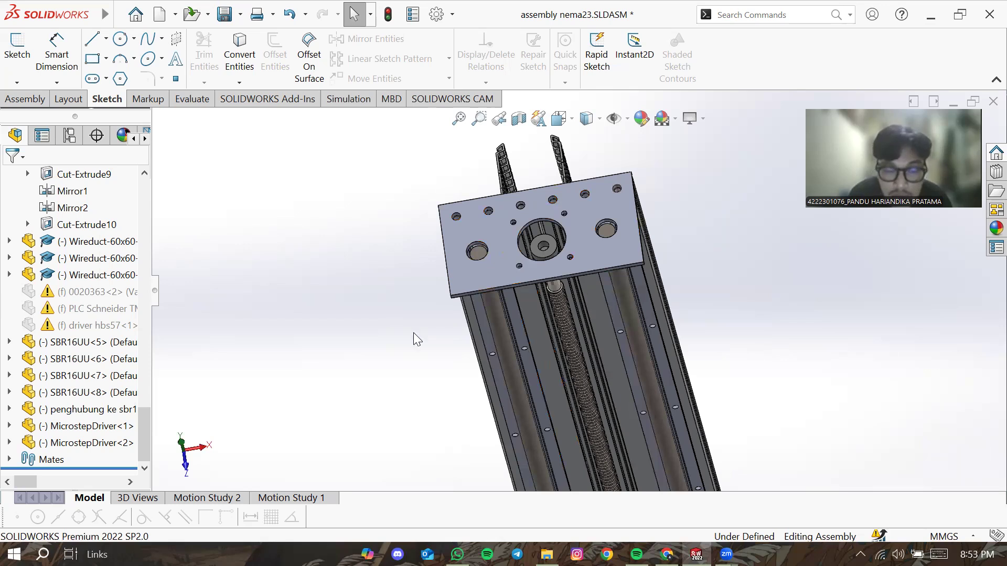
pyautogui.scroll(2, 527, 430)
pyautogui.moveTo(471, 420); pyautogui.dragTo(573, 389, button='middle')
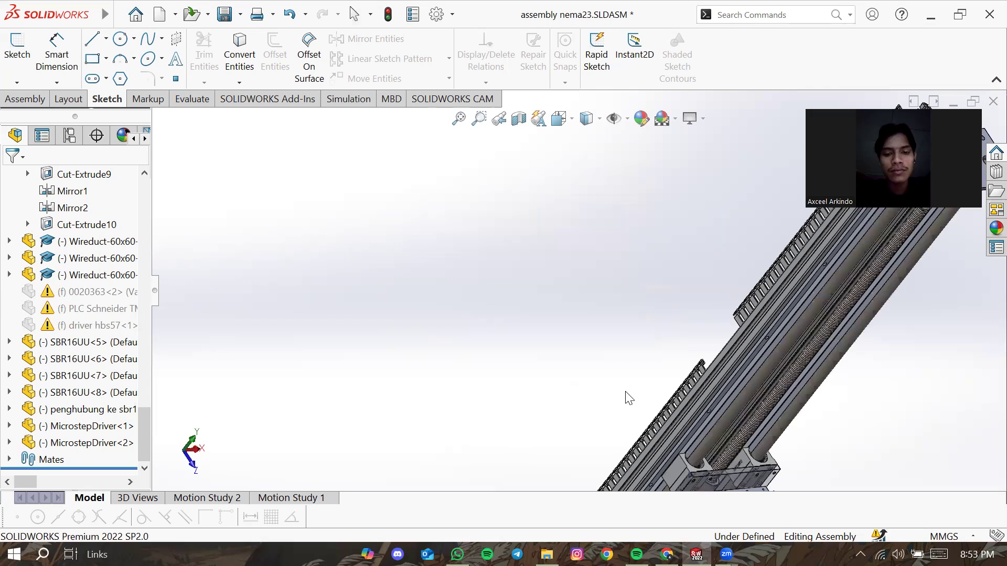
# Step: Review the whole robot with its column and table, and the arm linkage up close from the front and from above
pyautogui.scroll(4, 627, 398)
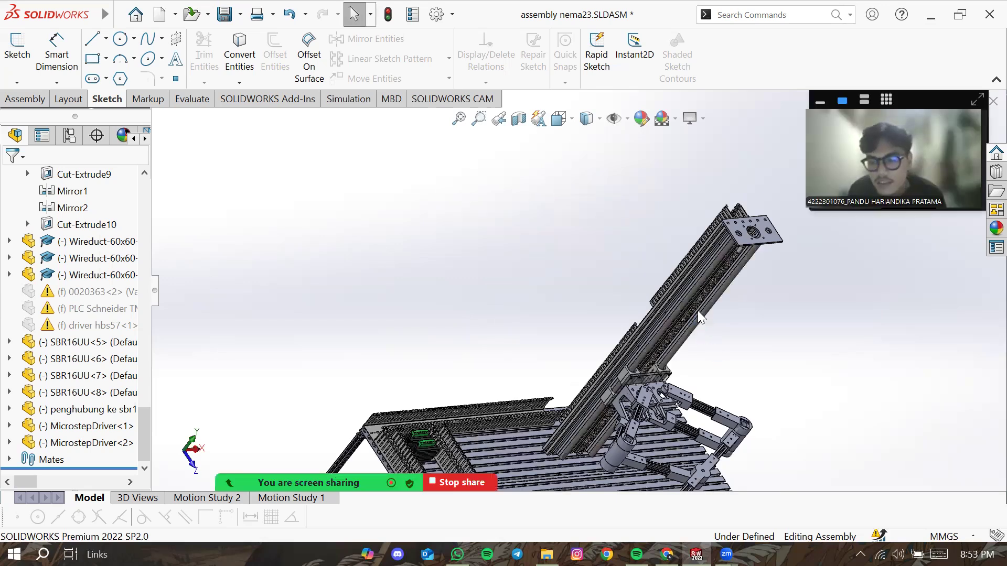
pyautogui.moveTo(697, 310); pyautogui.dragTo(659, 273, button='middle')
pyautogui.moveTo(591, 288); pyautogui.dragTo(630, 227, button='middle')
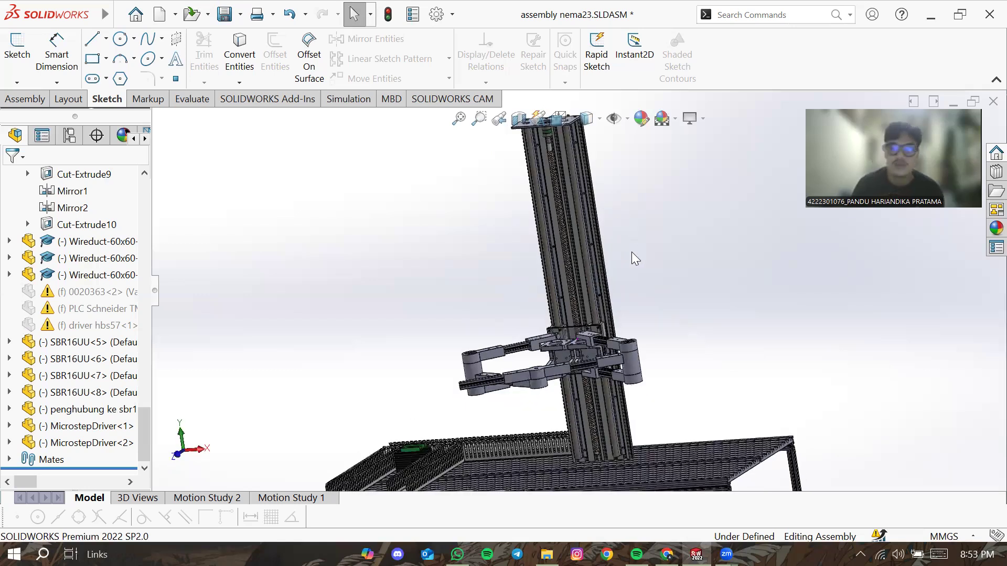
pyautogui.scroll(-2, 632, 254)
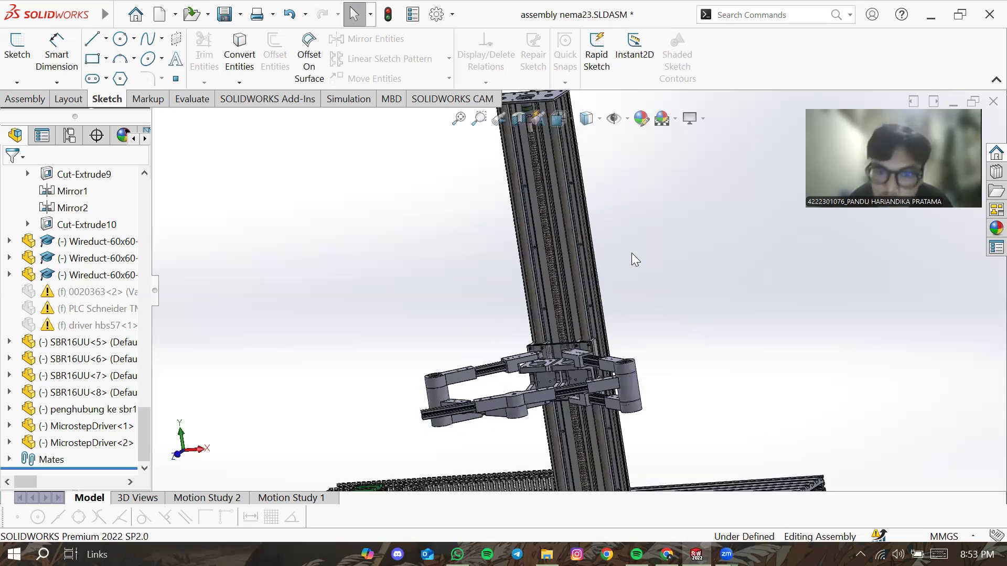
pyautogui.scroll(2, 631, 254)
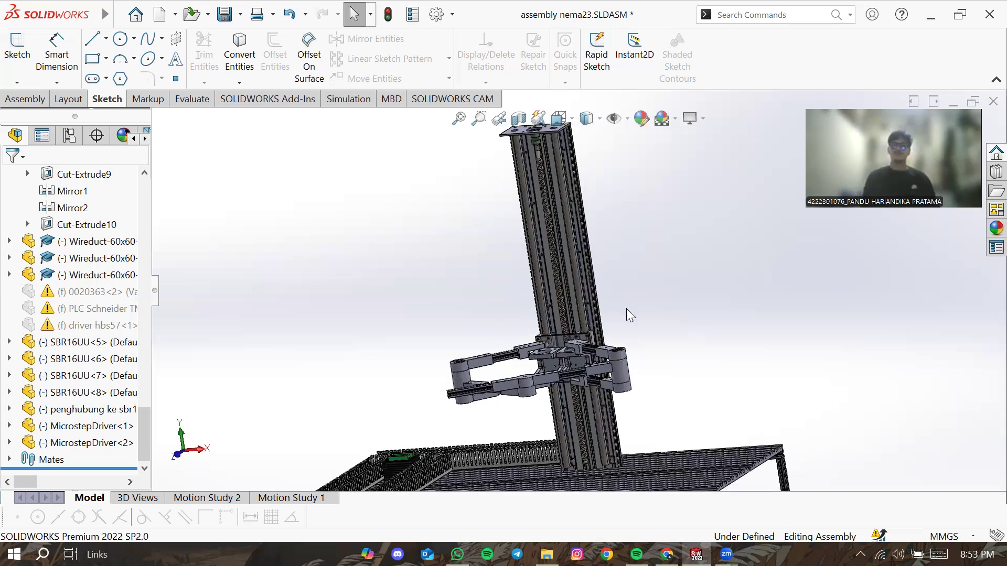
pyautogui.moveTo(627, 310); pyautogui.dragTo(685, 281, button='middle')
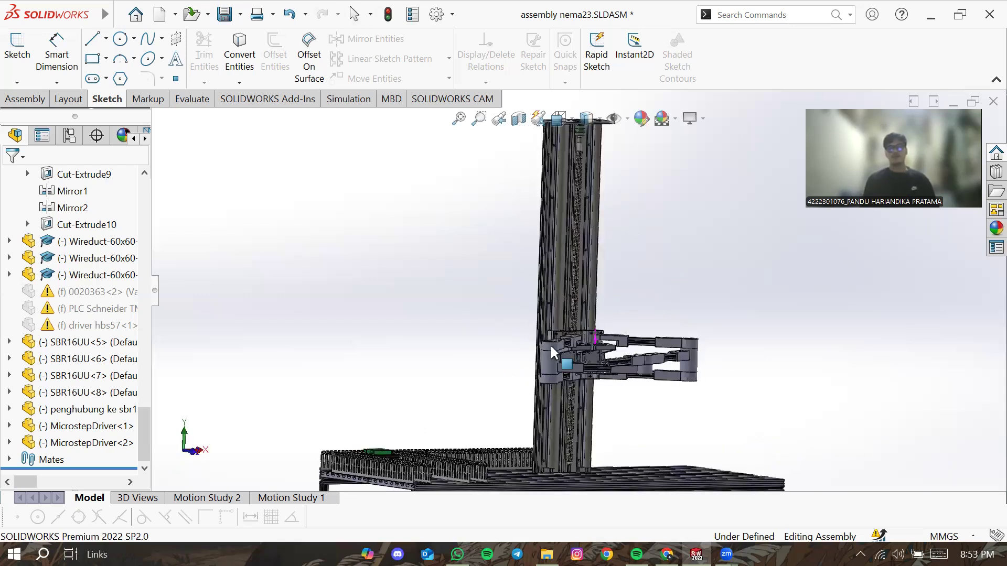
pyautogui.scroll(-3, 498, 362)
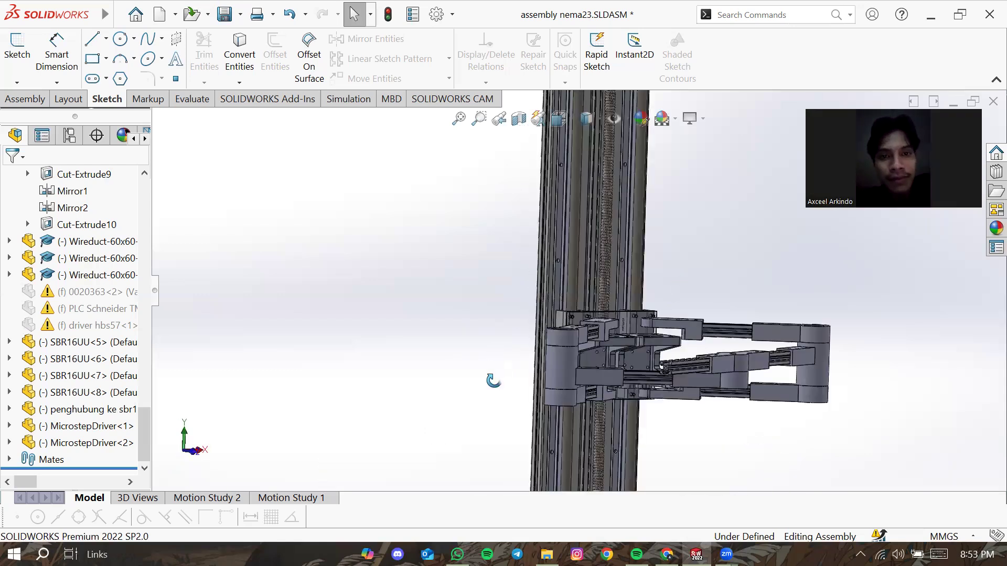
pyautogui.moveTo(493, 380); pyautogui.dragTo(494, 386, button='middle')
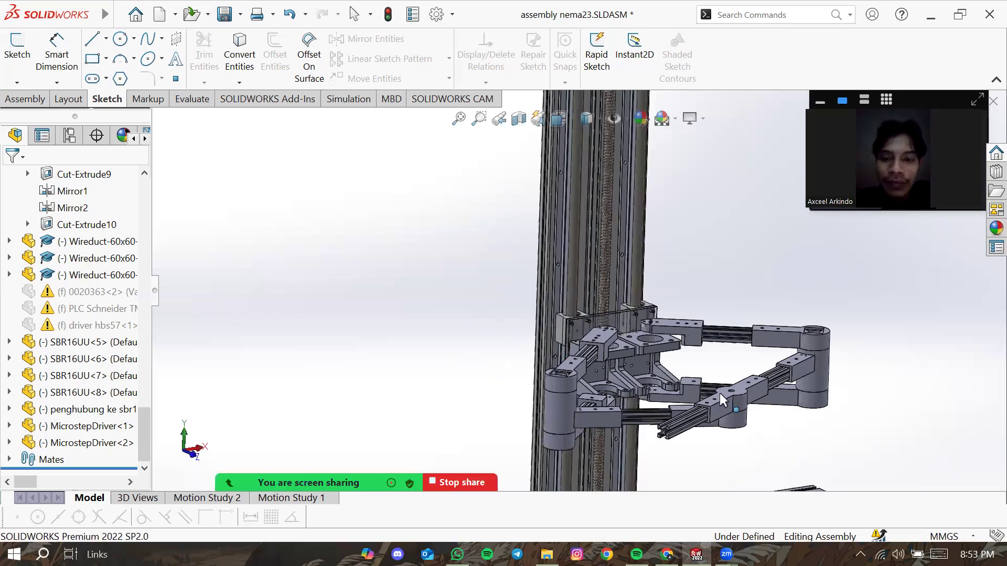
pyautogui.moveTo(816, 447)
pyautogui.mouseDown(button='middle')
pyautogui.moveTo(817, 479)
pyautogui.moveTo(823, 445)
pyautogui.moveTo(816, 465)
pyautogui.mouseUp(button='middle')
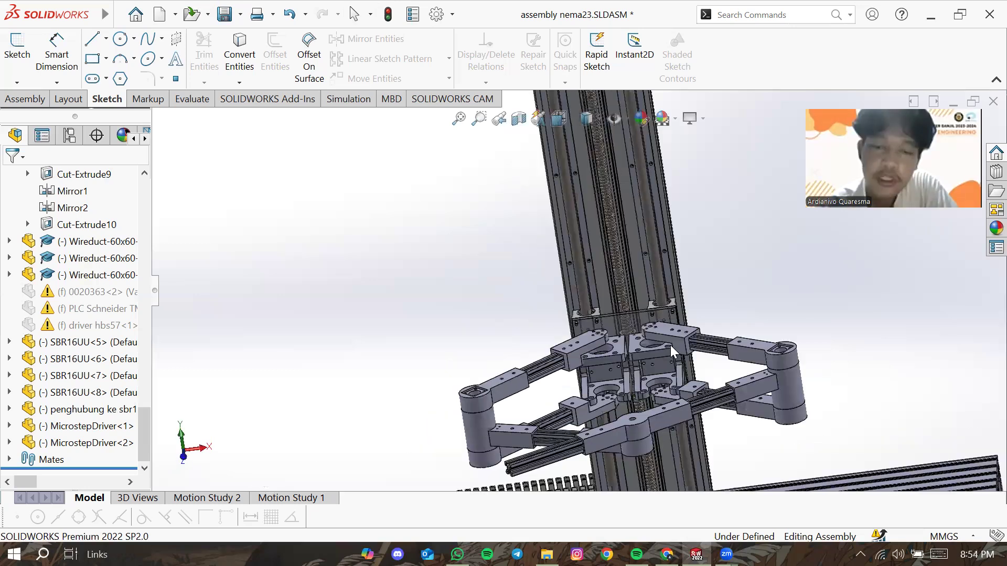
# Step: Highlight the side face of an upper arm link beside its bracket and view the linkage from the side and front
pyautogui.click(573, 362)
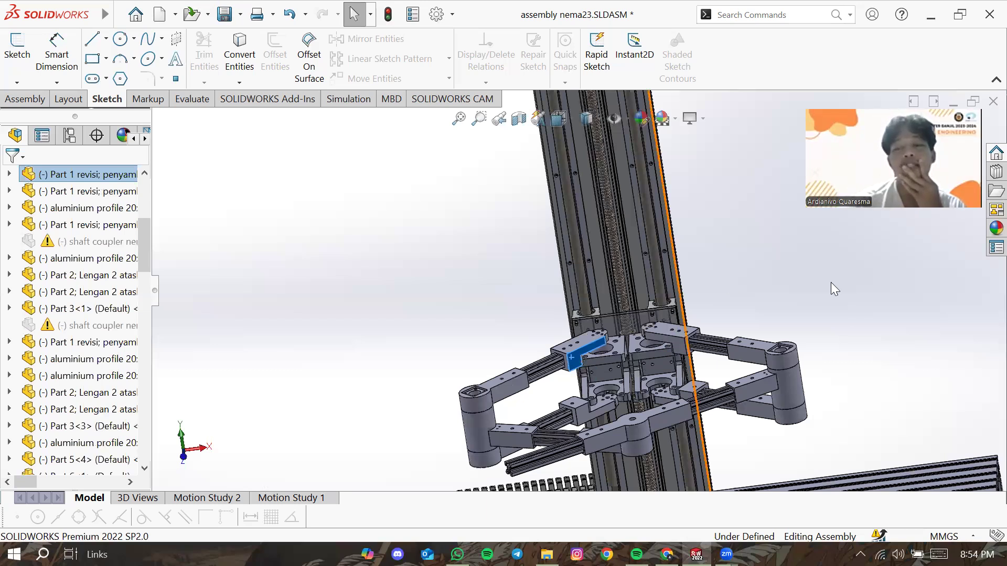
pyautogui.moveTo(842, 325); pyautogui.dragTo(891, 335, button='middle')
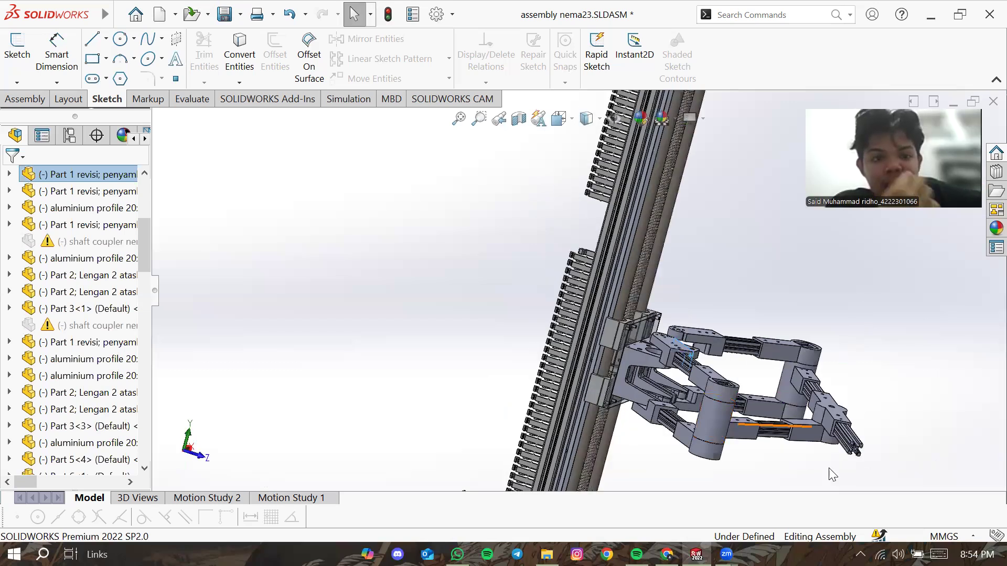
pyautogui.moveTo(767, 462); pyautogui.dragTo(700, 396, button='middle')
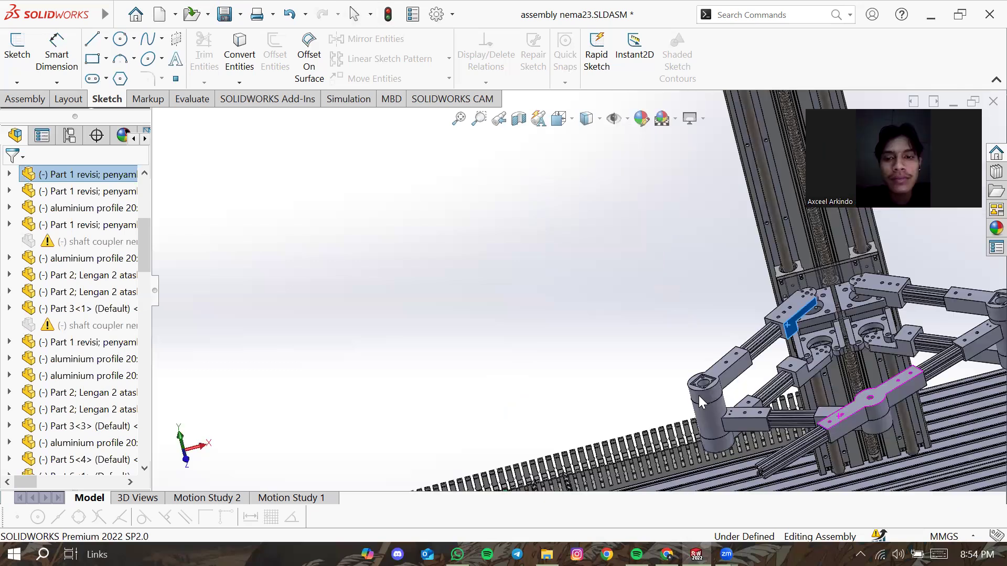
pyautogui.moveTo(842, 359)
pyautogui.mouseDown(button='middle')
pyautogui.moveTo(813, 338)
pyautogui.moveTo(780, 379)
pyautogui.moveTo(842, 359)
pyautogui.mouseUp(button='middle')
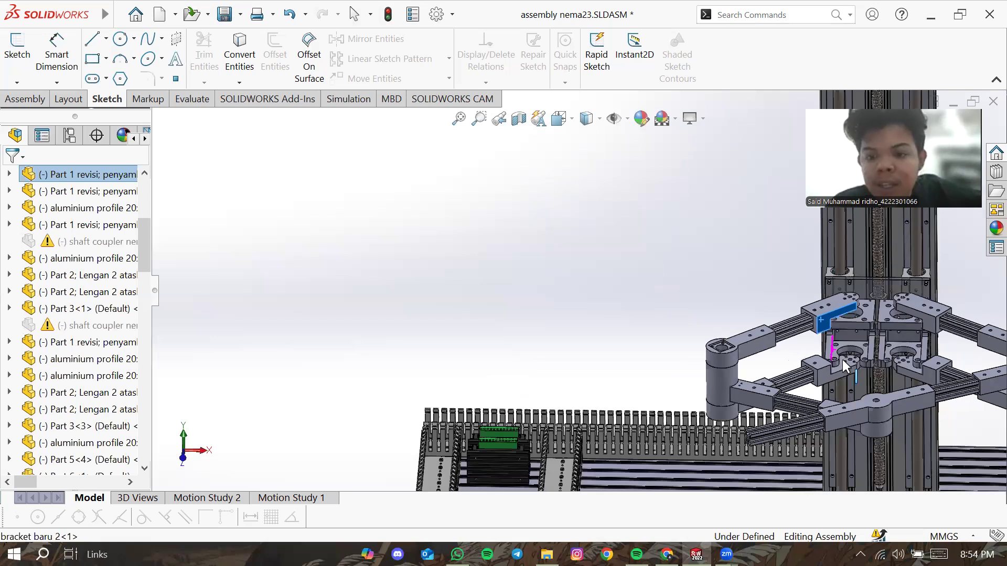
pyautogui.scroll(1, 827, 266)
pyautogui.keyDown('ctrl'); pyautogui.moveTo(826, 260); pyautogui.dragTo(687, 276, button='middle'); pyautogui.keyUp('ctrl')
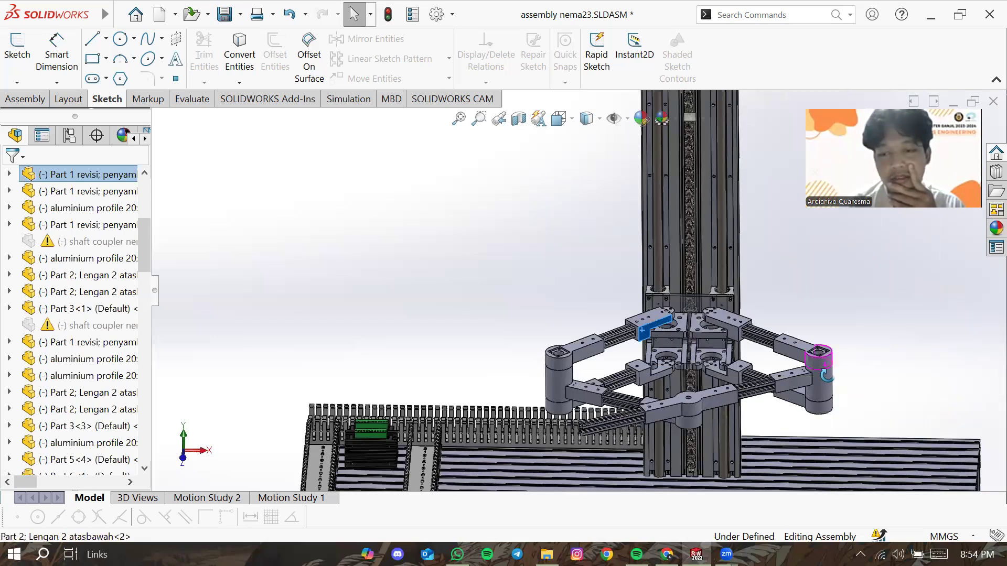
# Step: Inspect the arm linkage, its cylindrical elbow joints and motor brackets from overhead and at front eye level
pyautogui.moveTo(825, 363); pyautogui.dragTo(682, 417, button='middle')
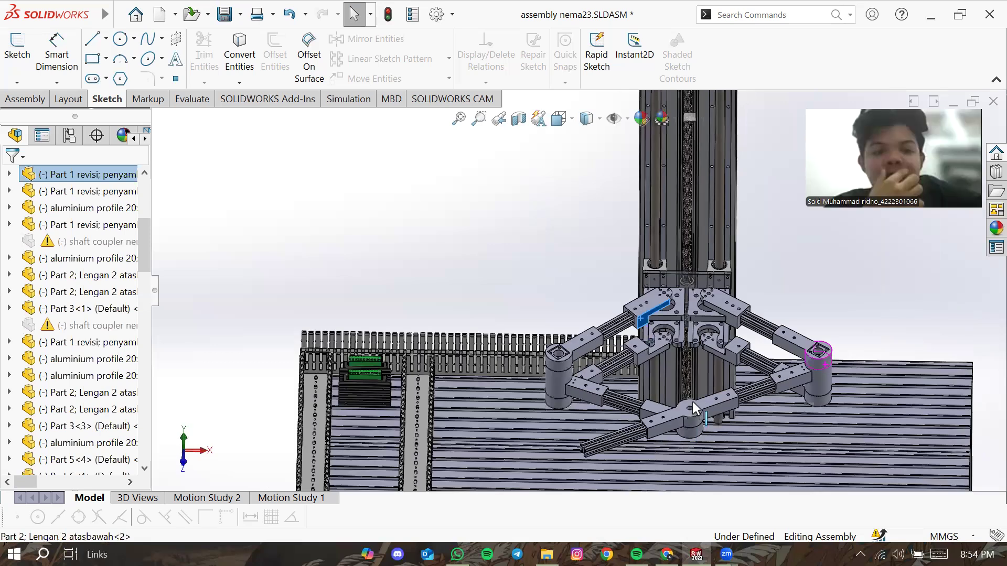
pyautogui.scroll(-1, 692, 401)
pyautogui.scroll(-1, 856, 253)
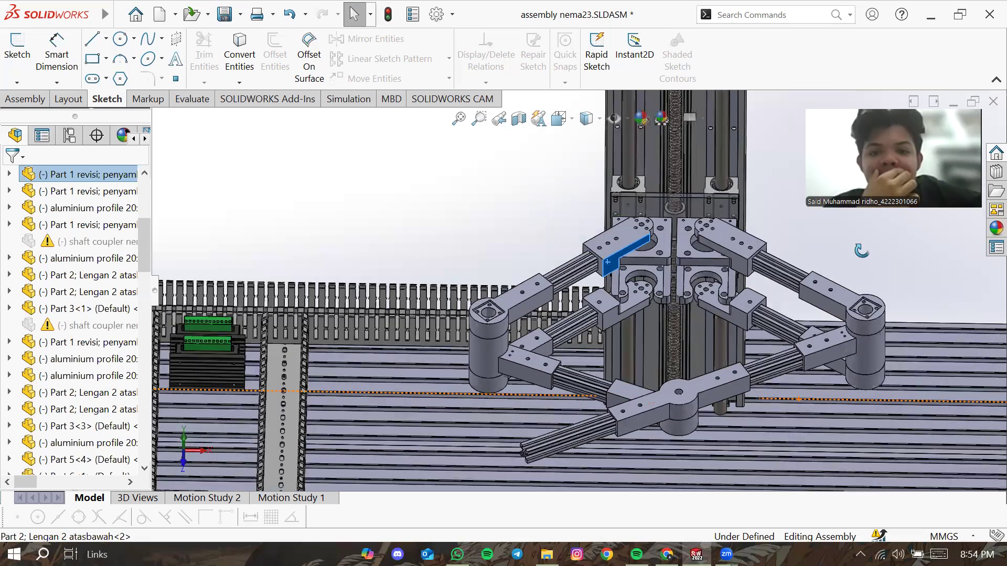
pyautogui.moveTo(861, 254); pyautogui.dragTo(790, 301, button='middle')
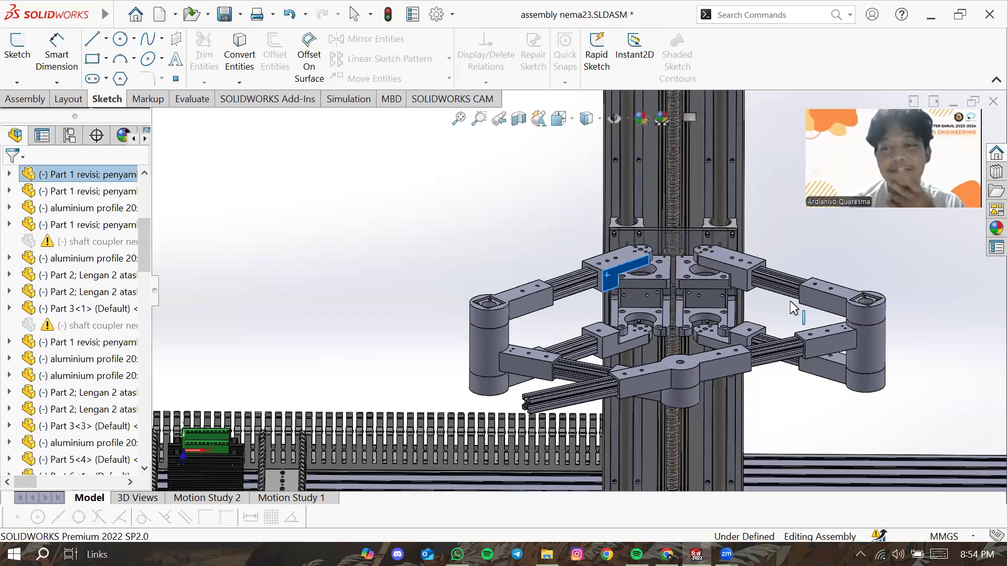
pyautogui.moveTo(782, 411); pyautogui.dragTo(778, 353, button='middle')
pyautogui.press('Escape')
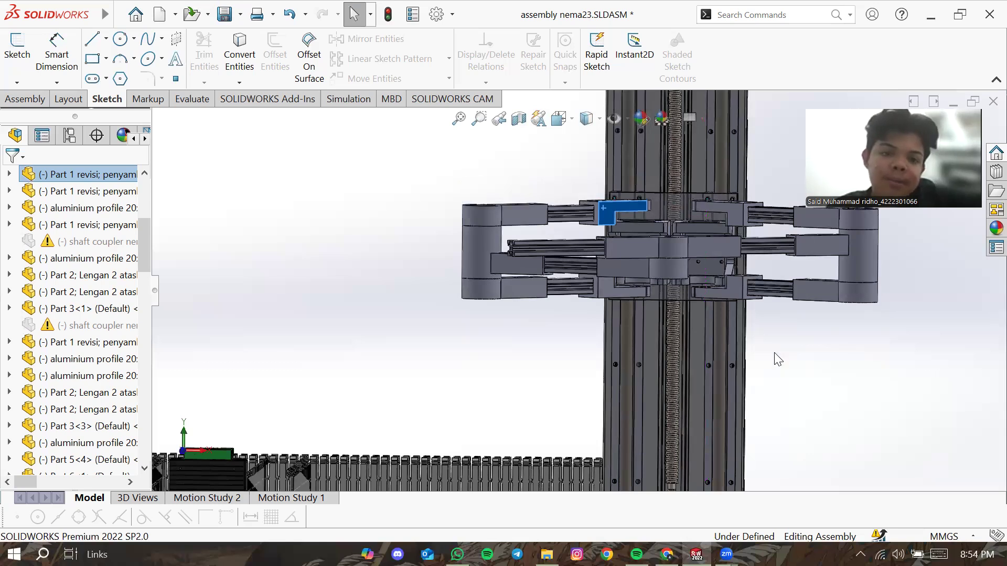
pyautogui.moveTo(776, 355); pyautogui.dragTo(784, 390, button='middle')
pyautogui.moveTo(781, 312); pyautogui.dragTo(726, 351, button='middle')
pyautogui.press('Escape')
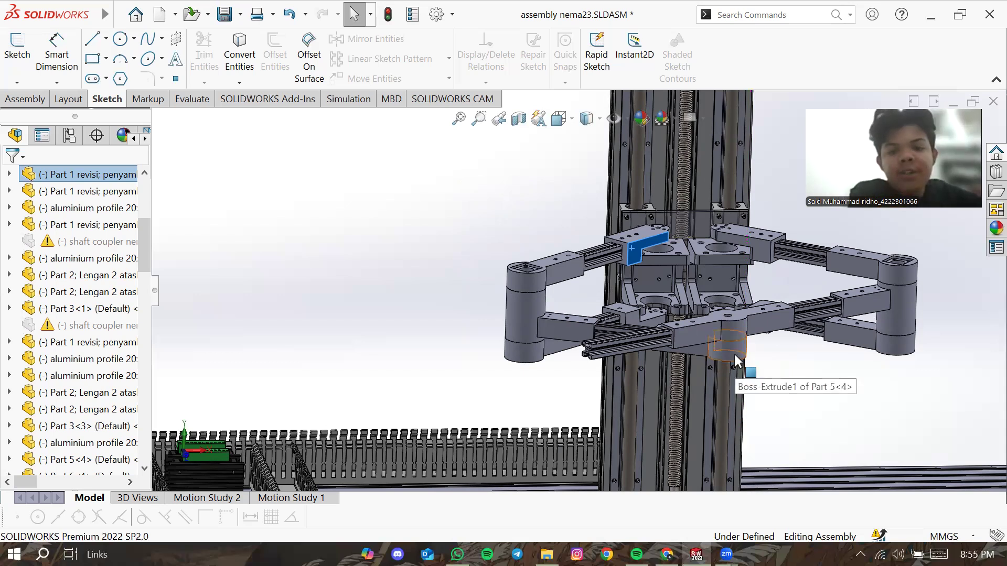
# Step: Slide the carriage and arm linkage slightly along the column by the cylindrical front joint Part 5<4>, and rebuild the assembly
pyautogui.moveTo(773, 391); pyautogui.dragTo(688, 419, button='middle')
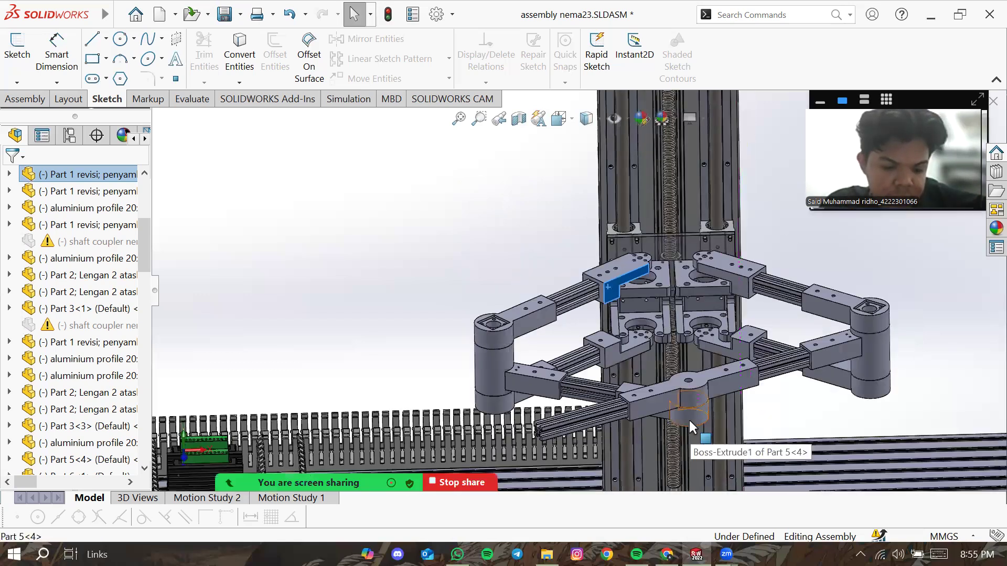
pyautogui.click(678, 430)
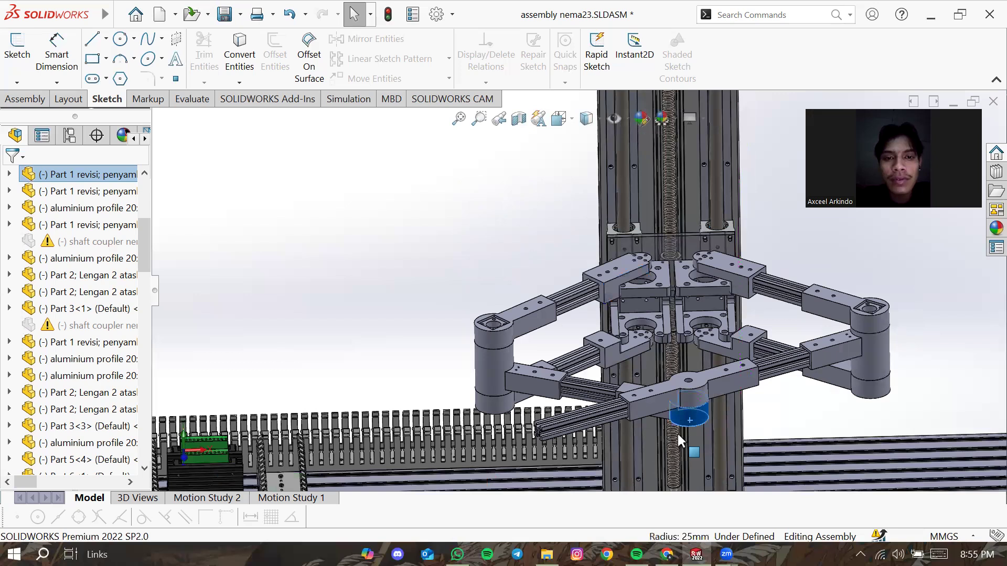
pyautogui.moveTo(678, 433); pyautogui.dragTo(784, 429)
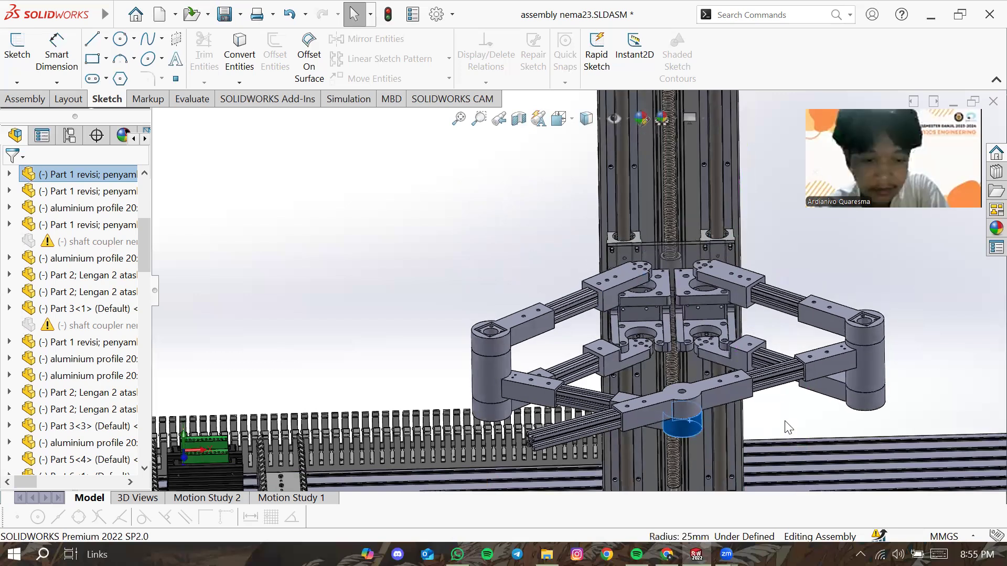
pyautogui.hotkey('ctrl', 'b')
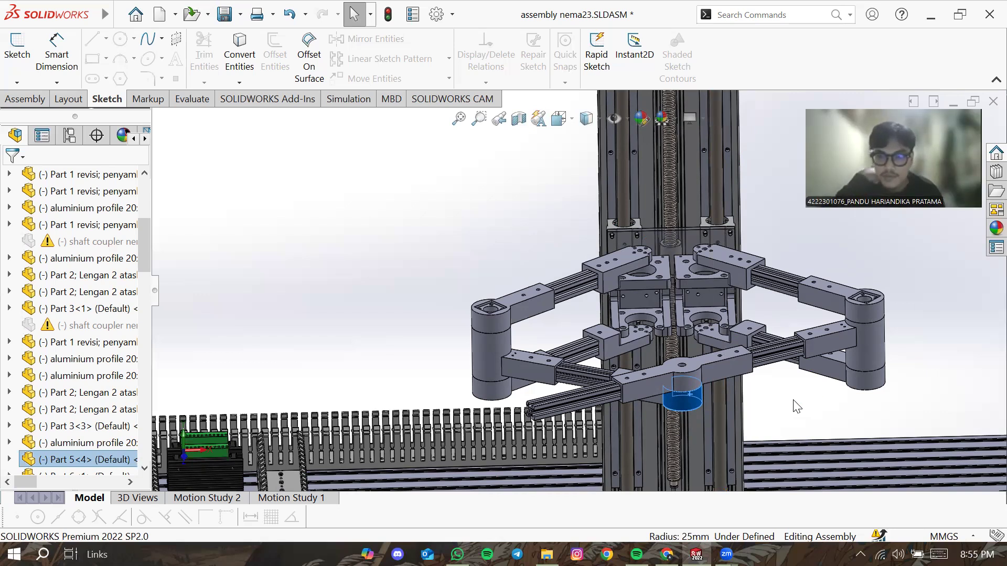
# Step: Examine the arm linkage with the front joint Part 5<4> against the column and table, from slightly above
pyautogui.scroll(-2, 797, 407)
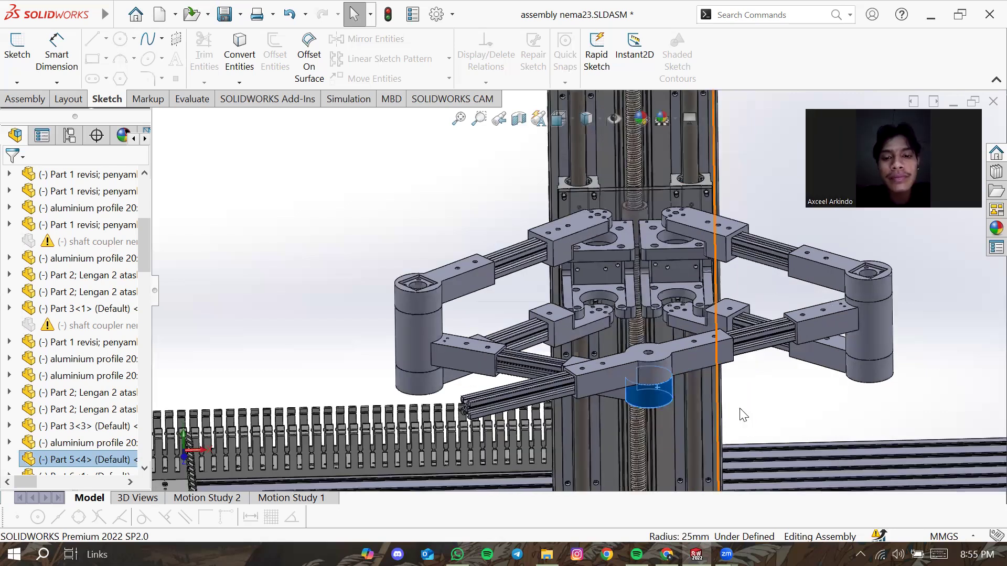
pyautogui.scroll(2, 568, 360)
pyautogui.scroll(2, 457, 285)
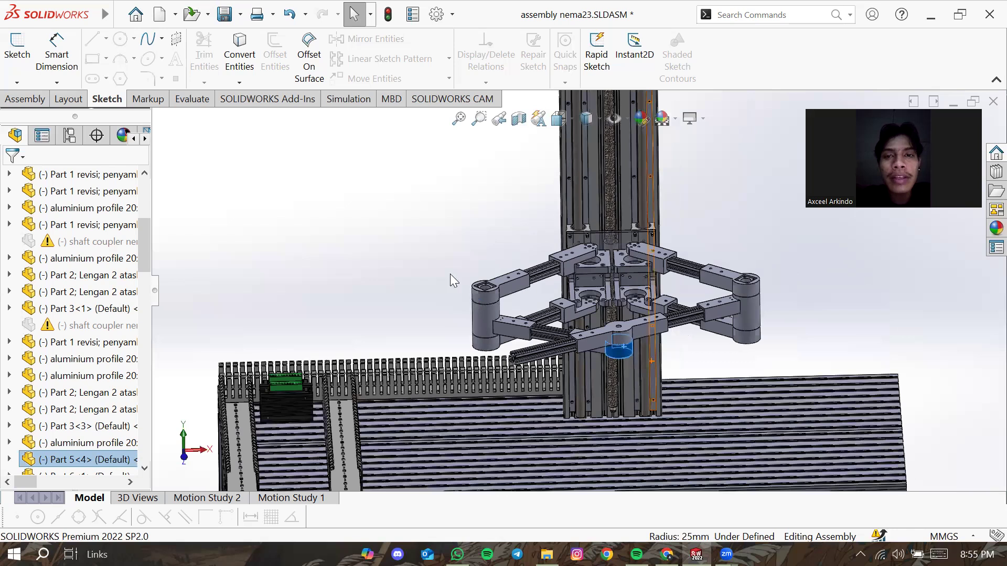
pyautogui.scroll(1, 450, 274)
pyautogui.scroll(-1, 480, 362)
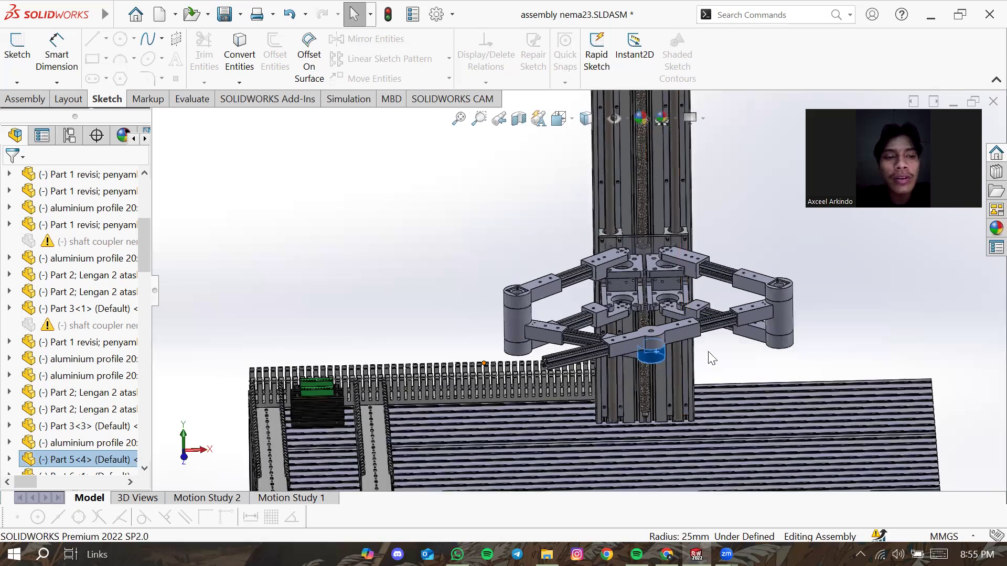
pyautogui.scroll(-2, 697, 333)
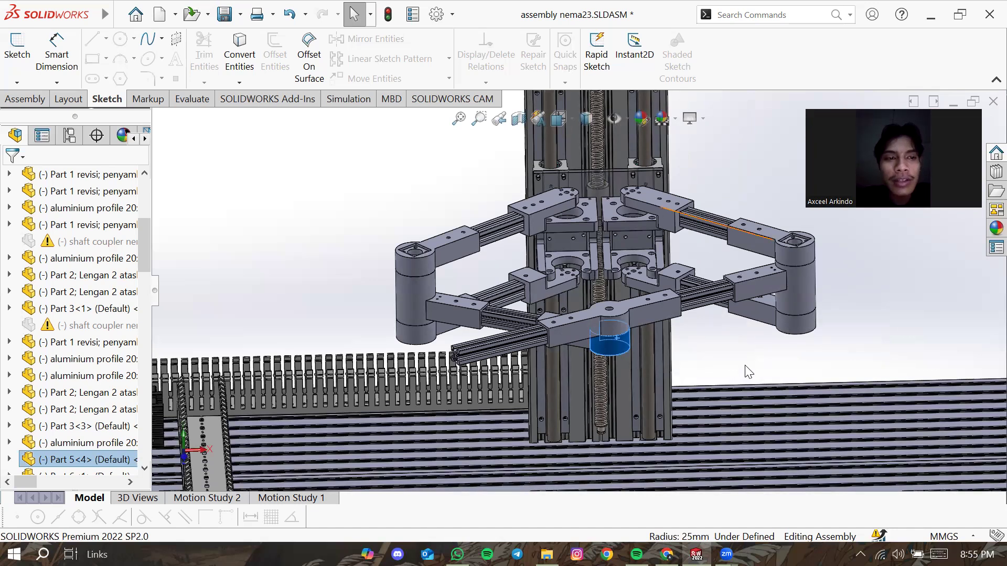
pyautogui.moveTo(744, 376); pyautogui.dragTo(607, 266, button='middle')
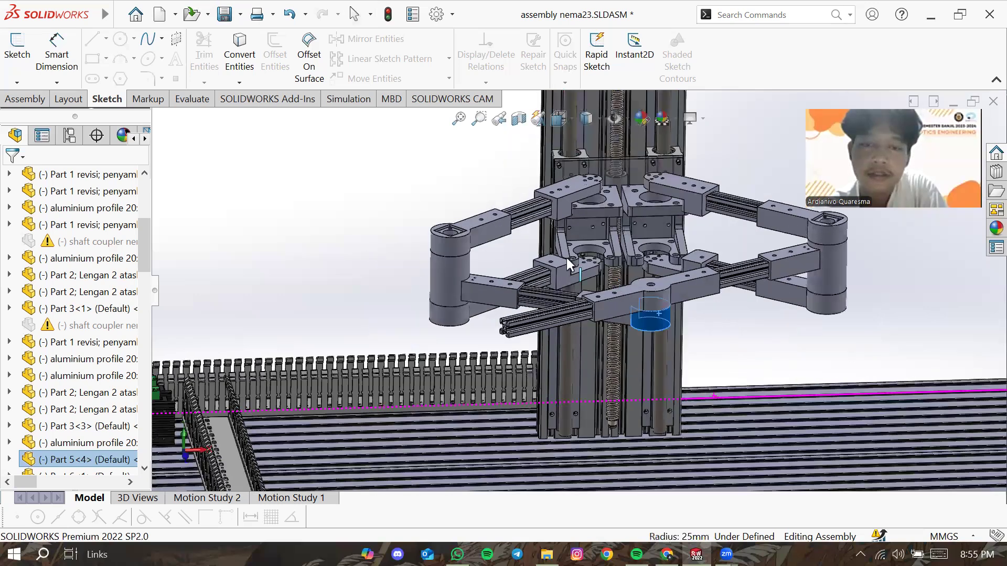
pyautogui.press('Escape')
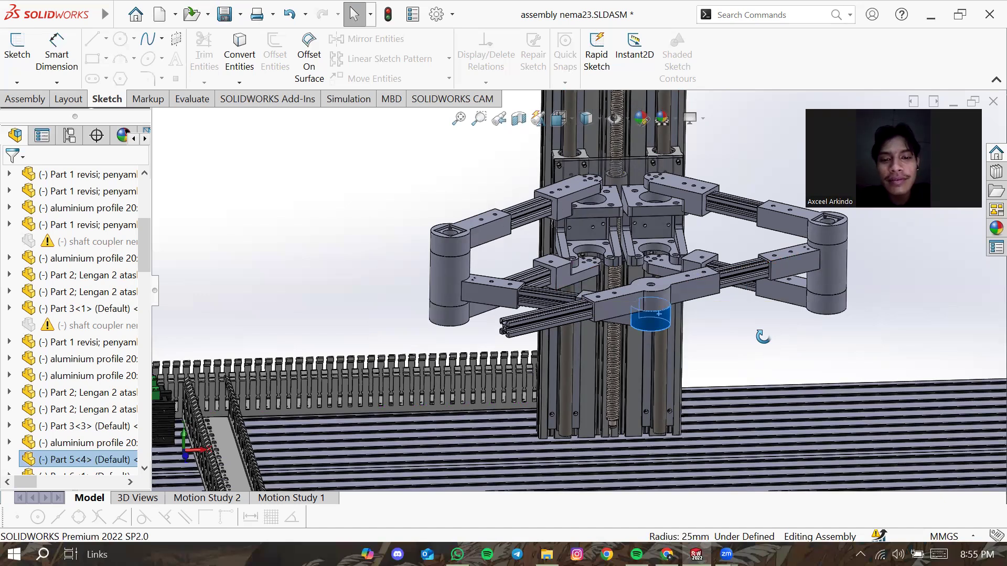
pyautogui.moveTo(763, 336); pyautogui.dragTo(762, 318, button='middle')
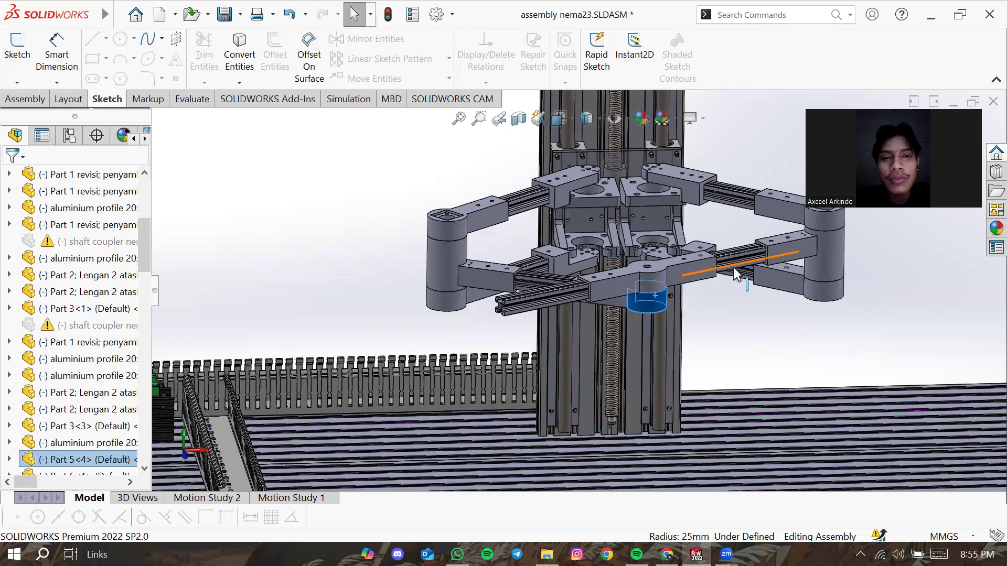